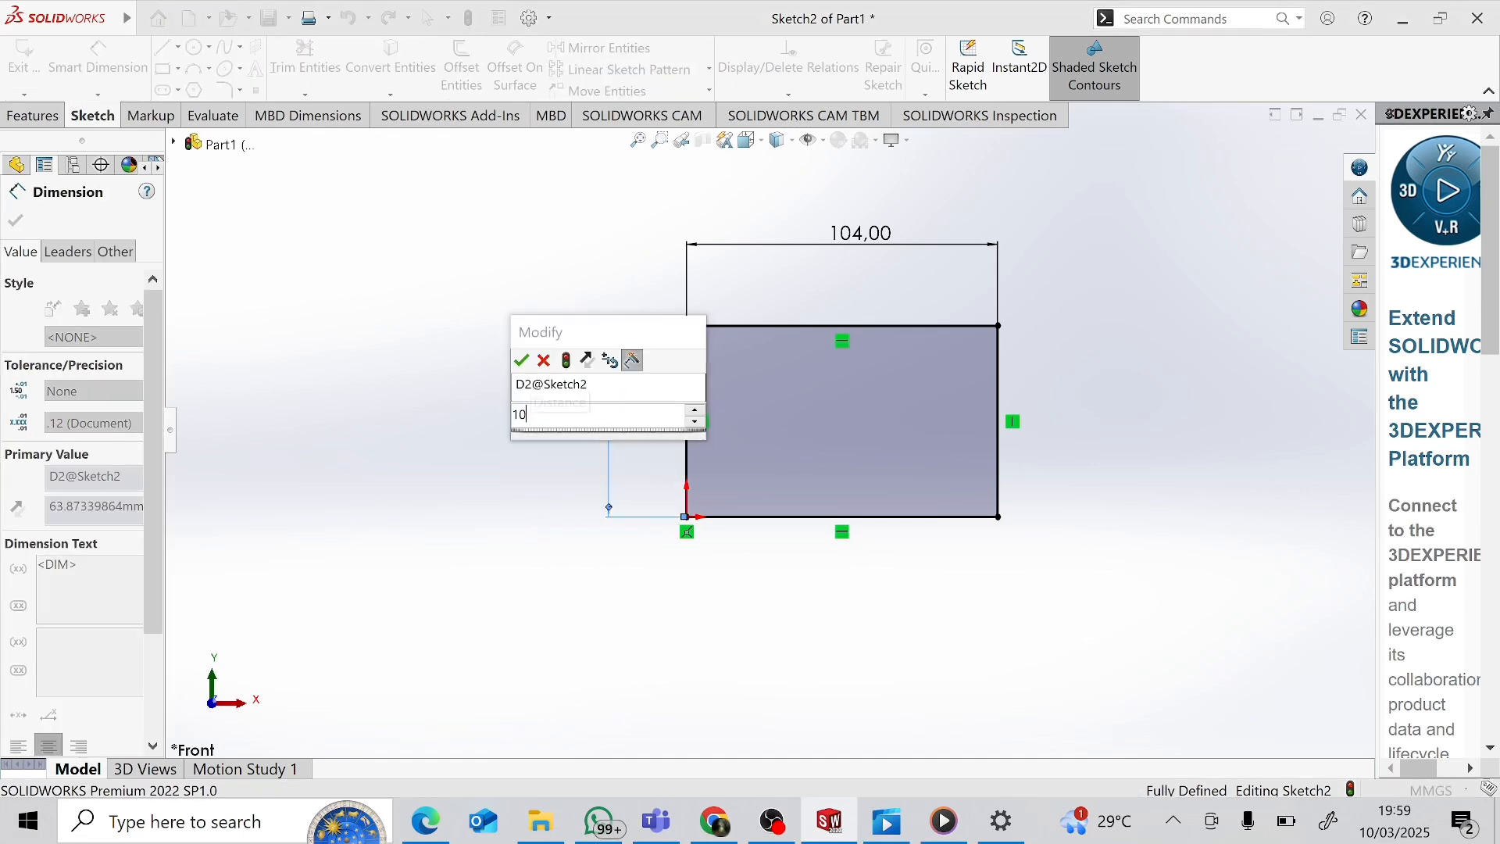
# Step: Set the rectangle's height to 104 mm and extrude the profile to a blind depth of 104/2 mm
pyautogui.press('Return')
pyautogui.click(14, 223)
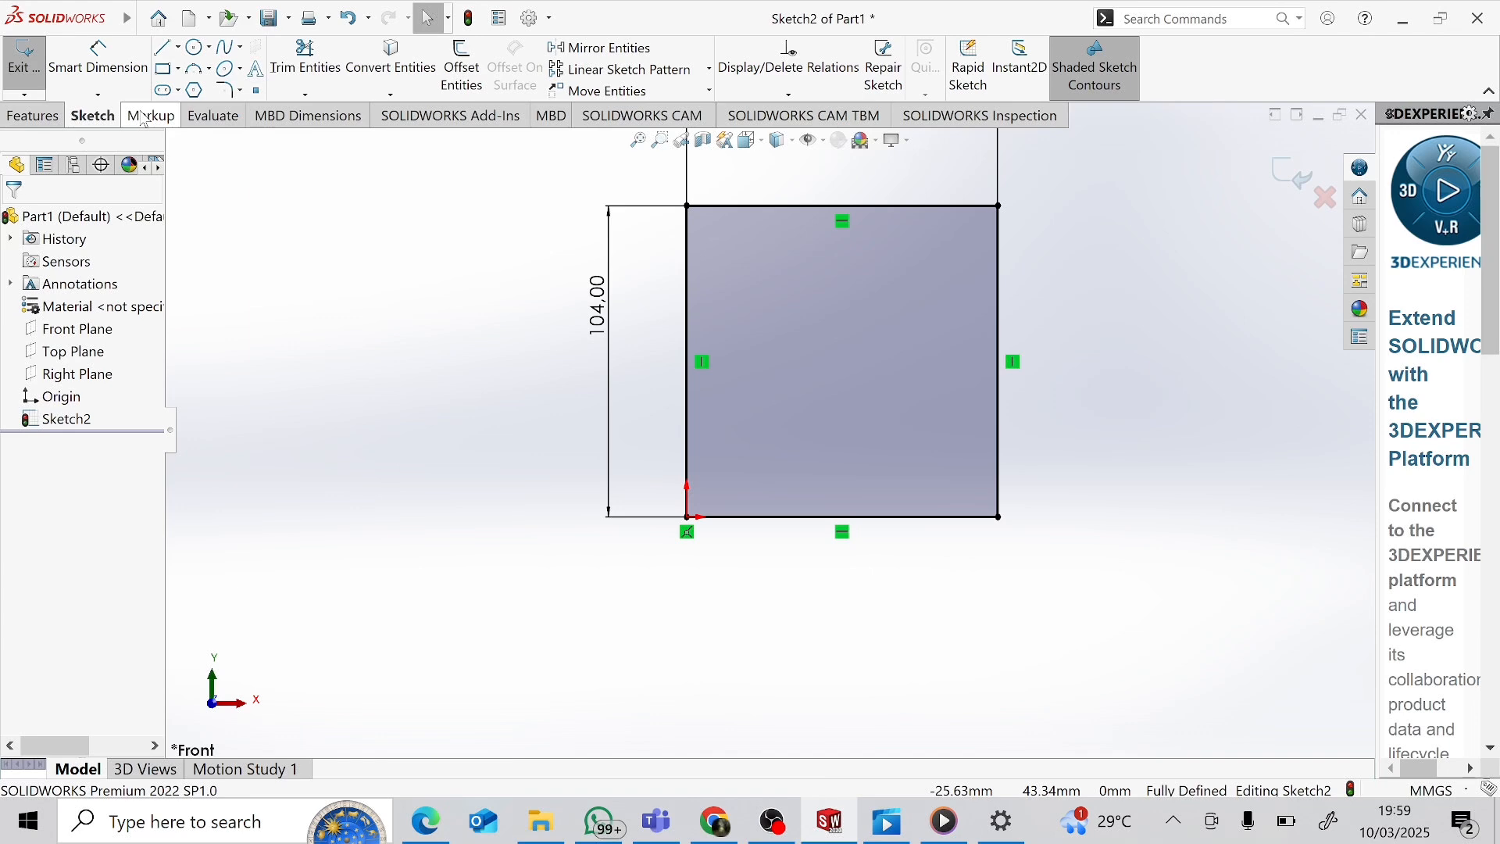
pyautogui.click(32, 115)
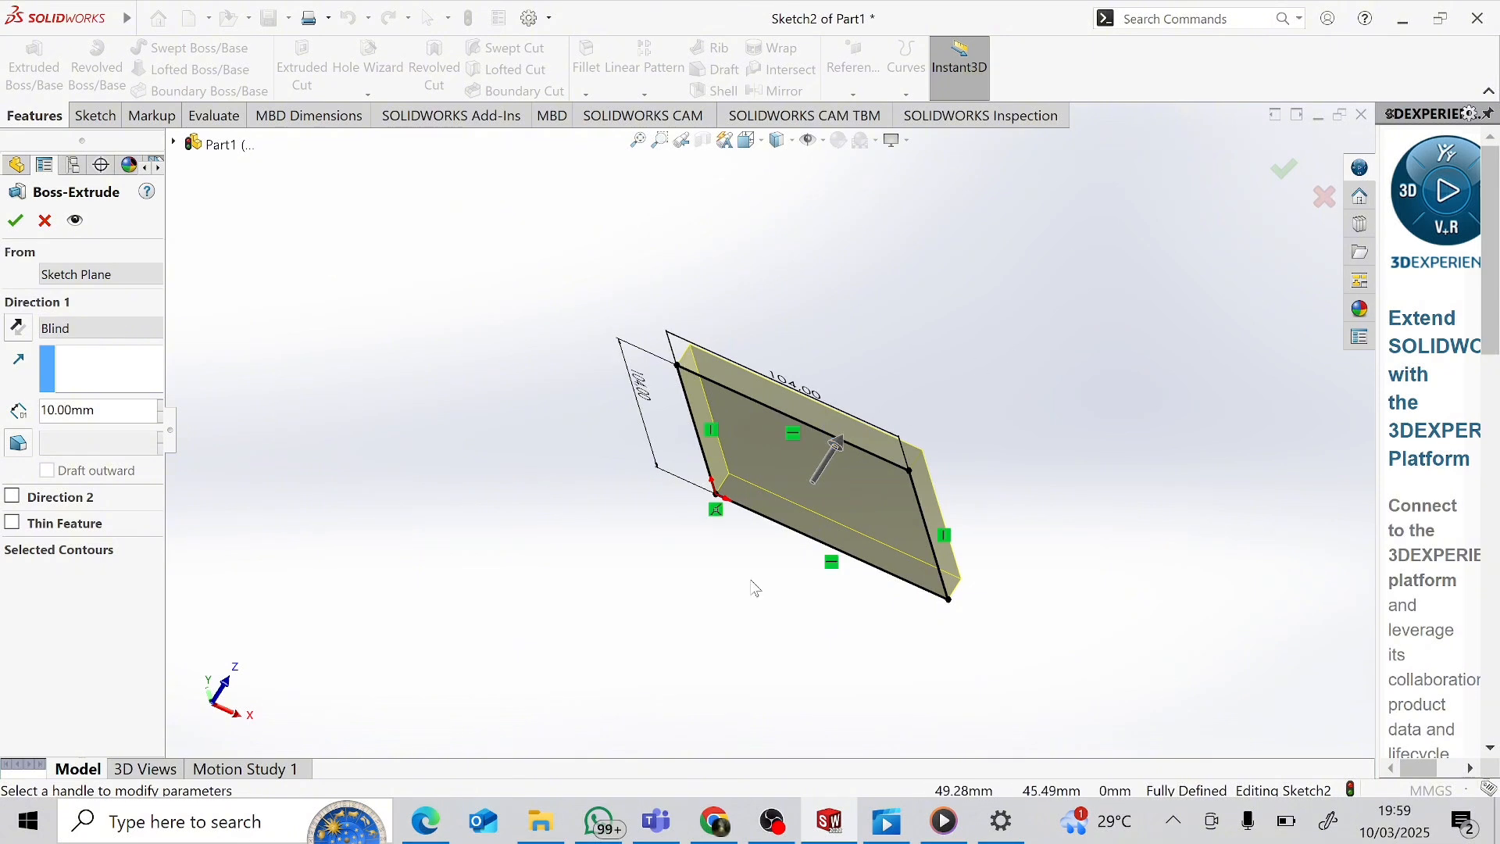
pyautogui.doubleClick(70, 410)
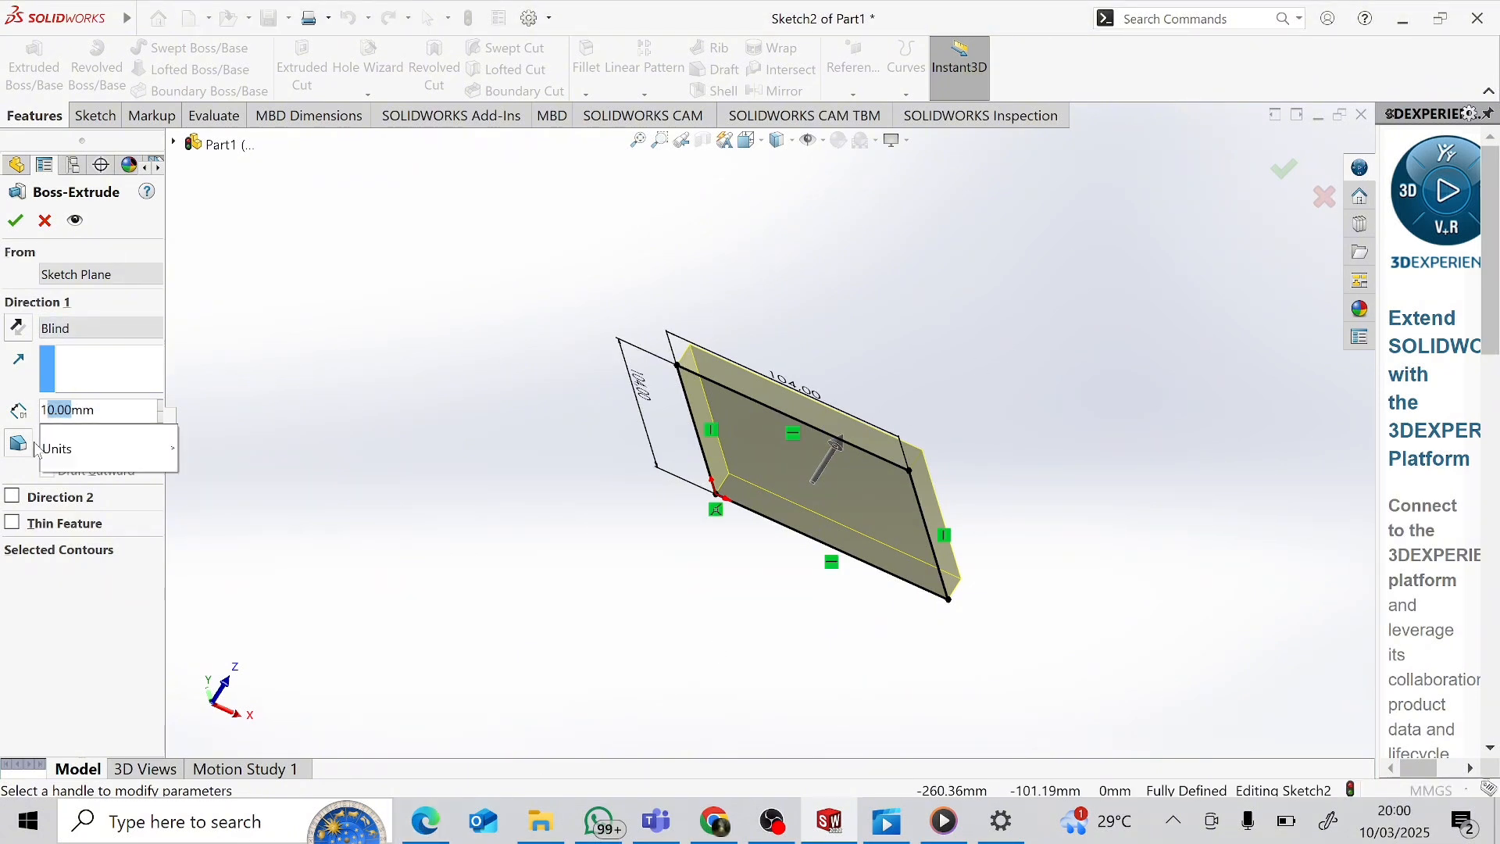
pyautogui.write('104/2')
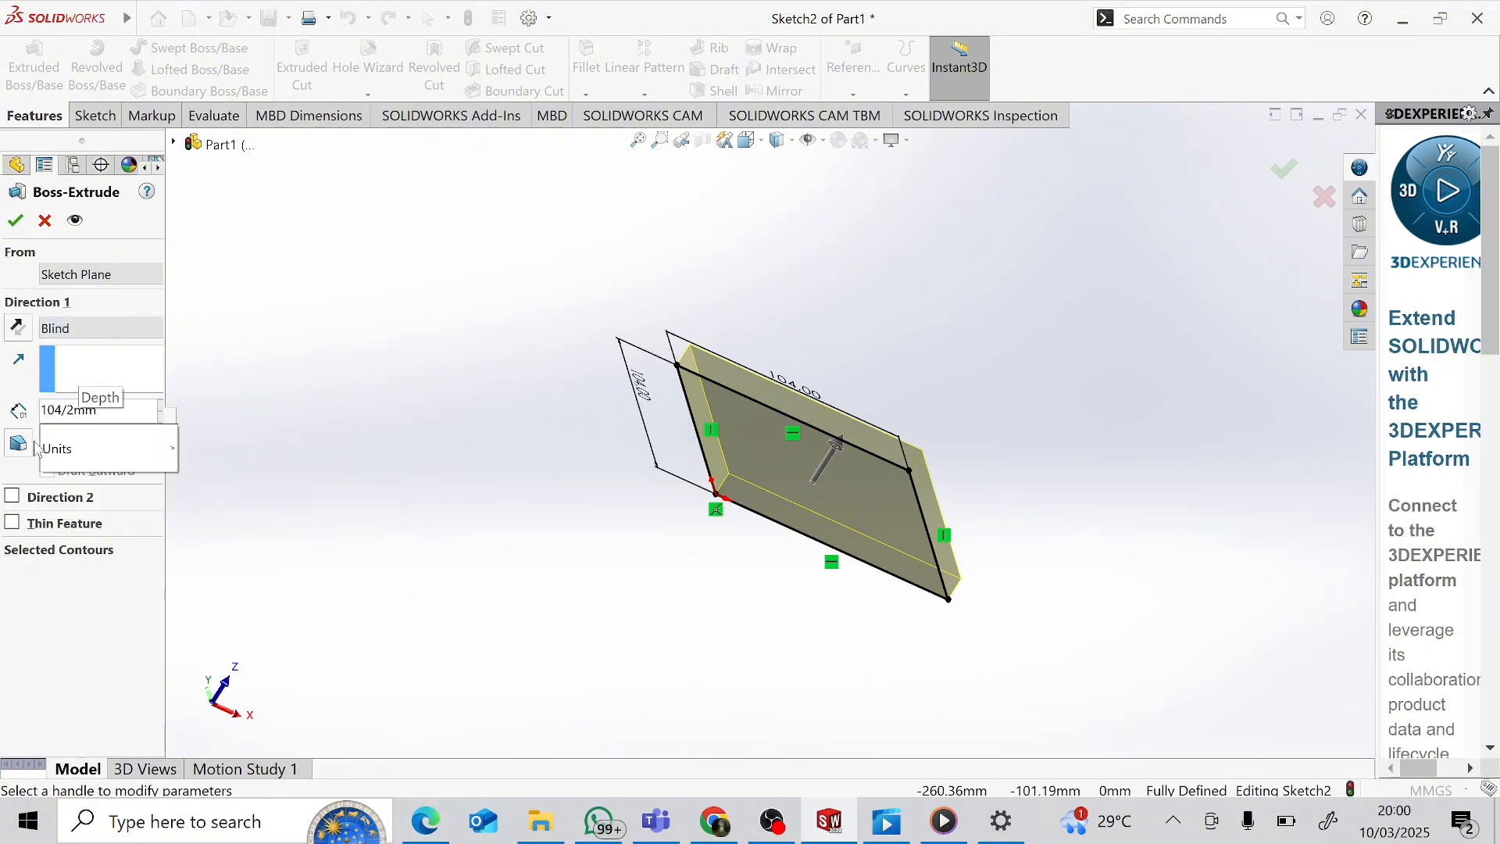
pyautogui.press('Return')
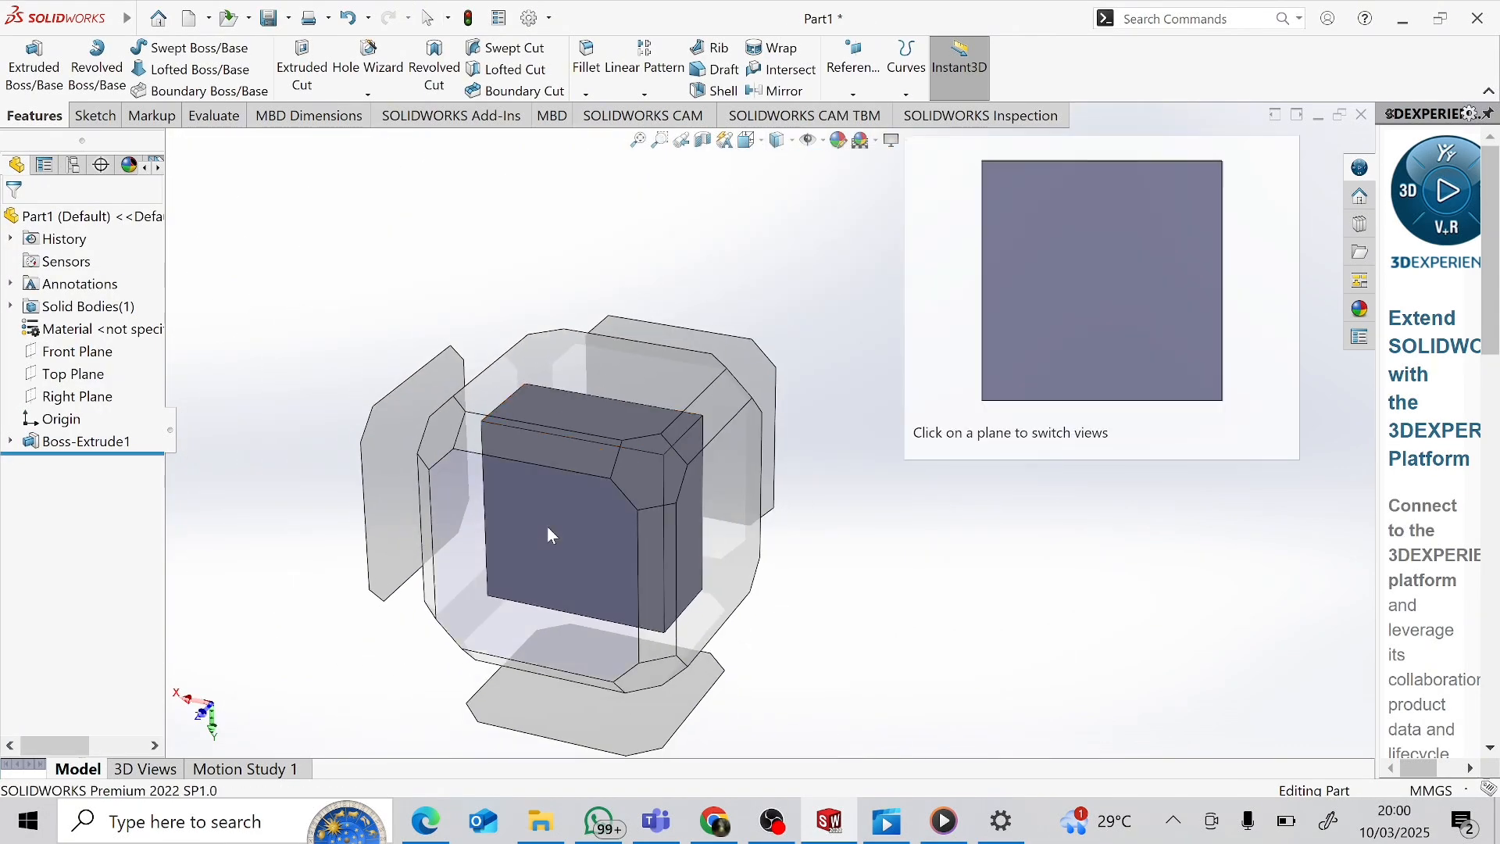
# Step: Start a sketch on the block's square face and draw a circle of about 32.3 mm radius near its centre
pyautogui.click(547, 526)
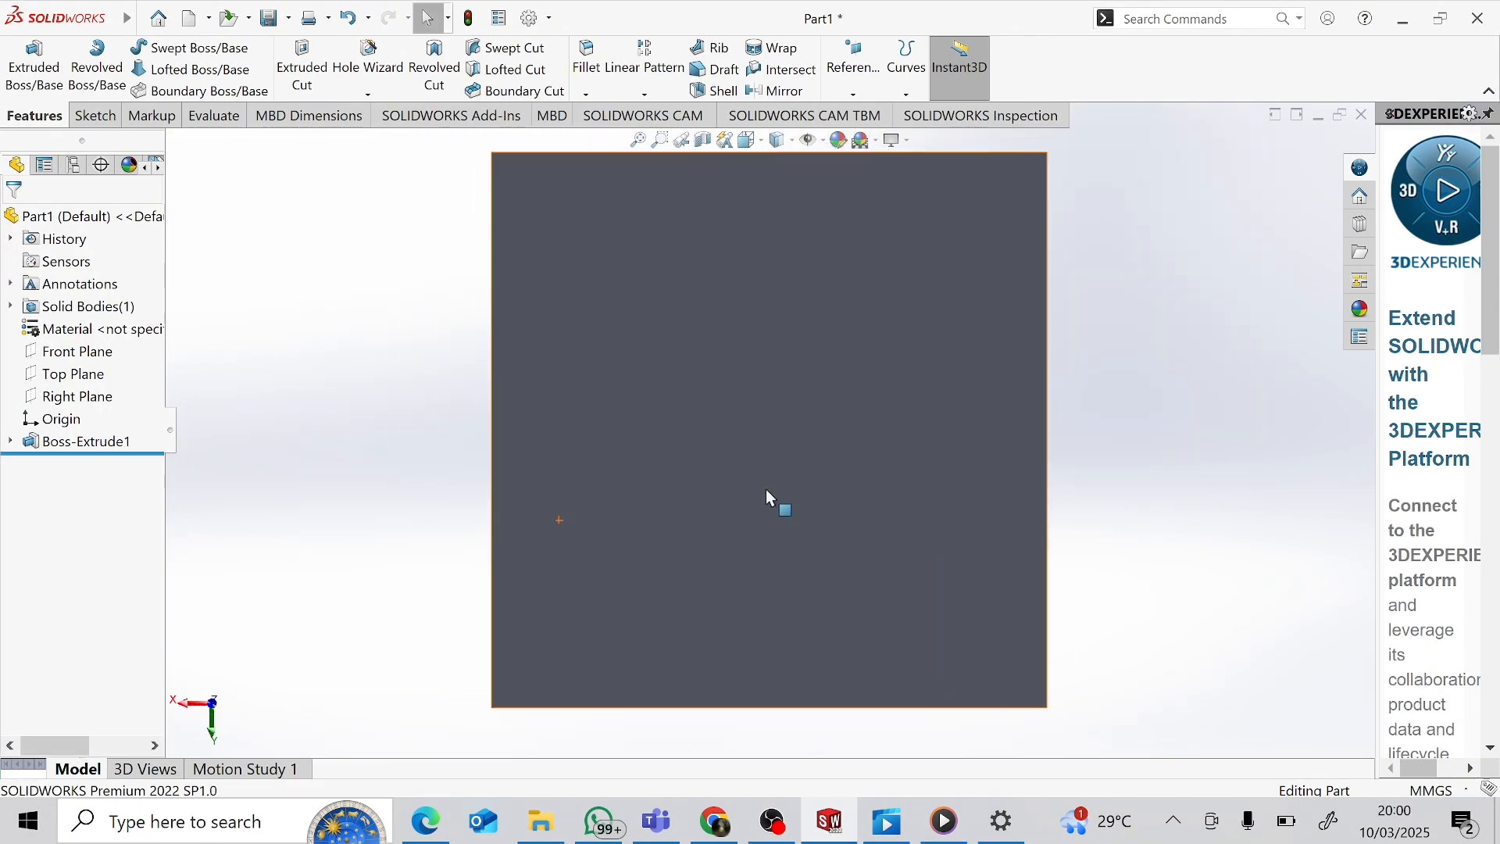
pyautogui.click(94, 117)
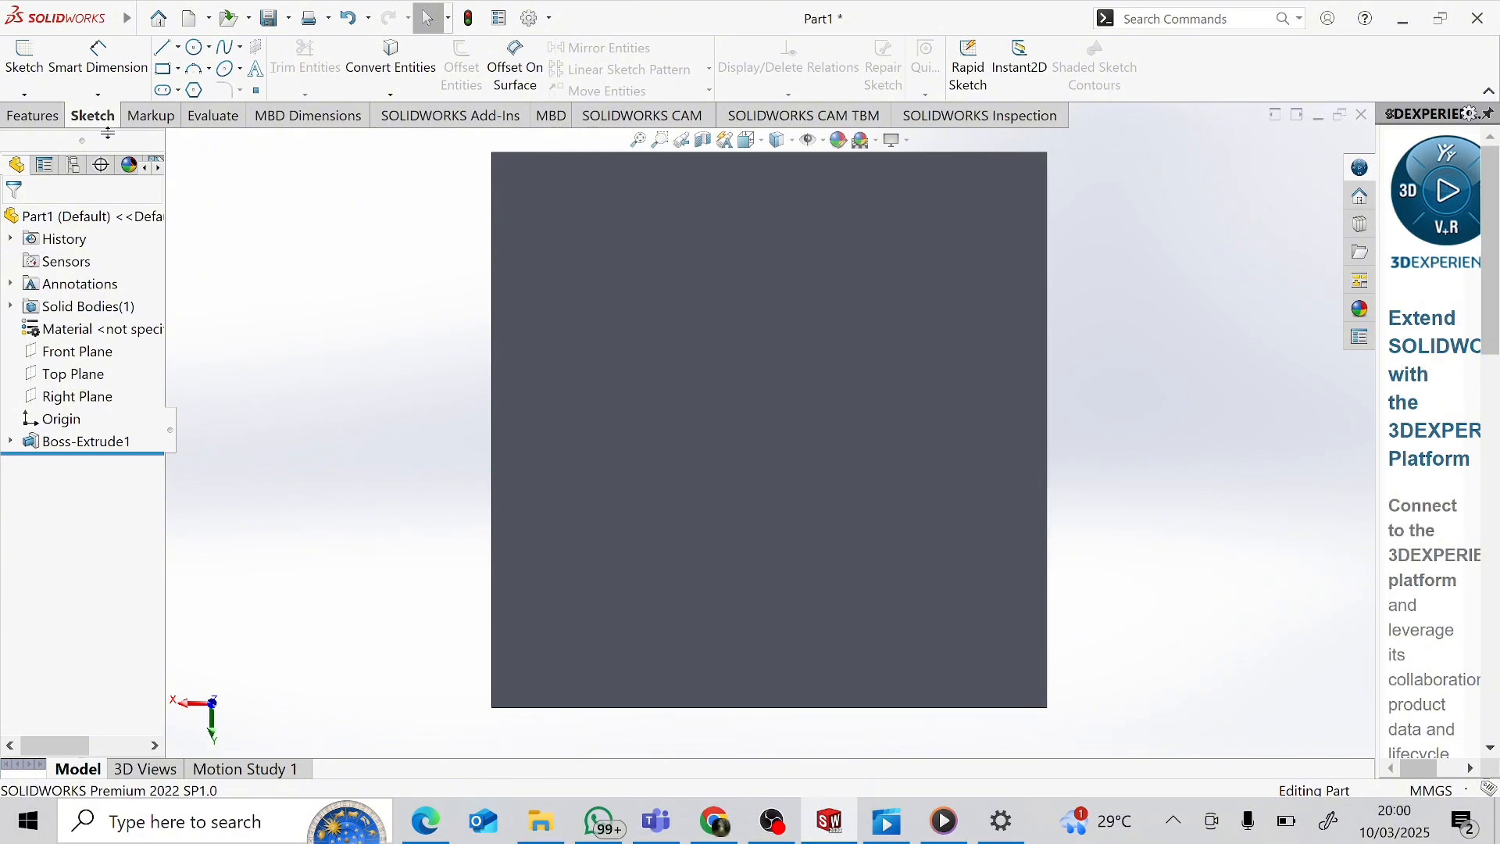
pyautogui.click(24, 58)
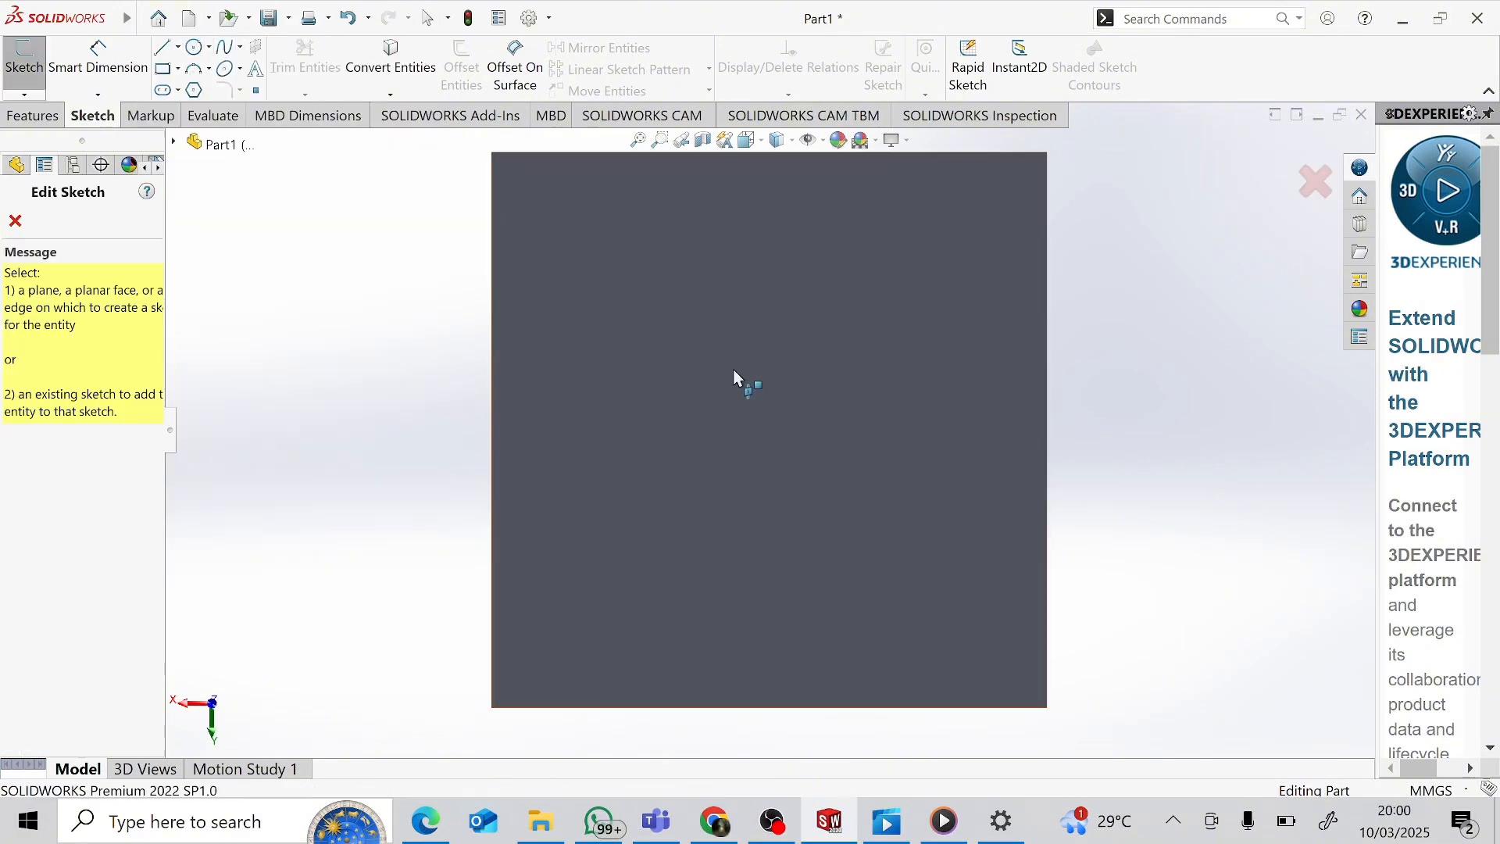
pyautogui.click(824, 395)
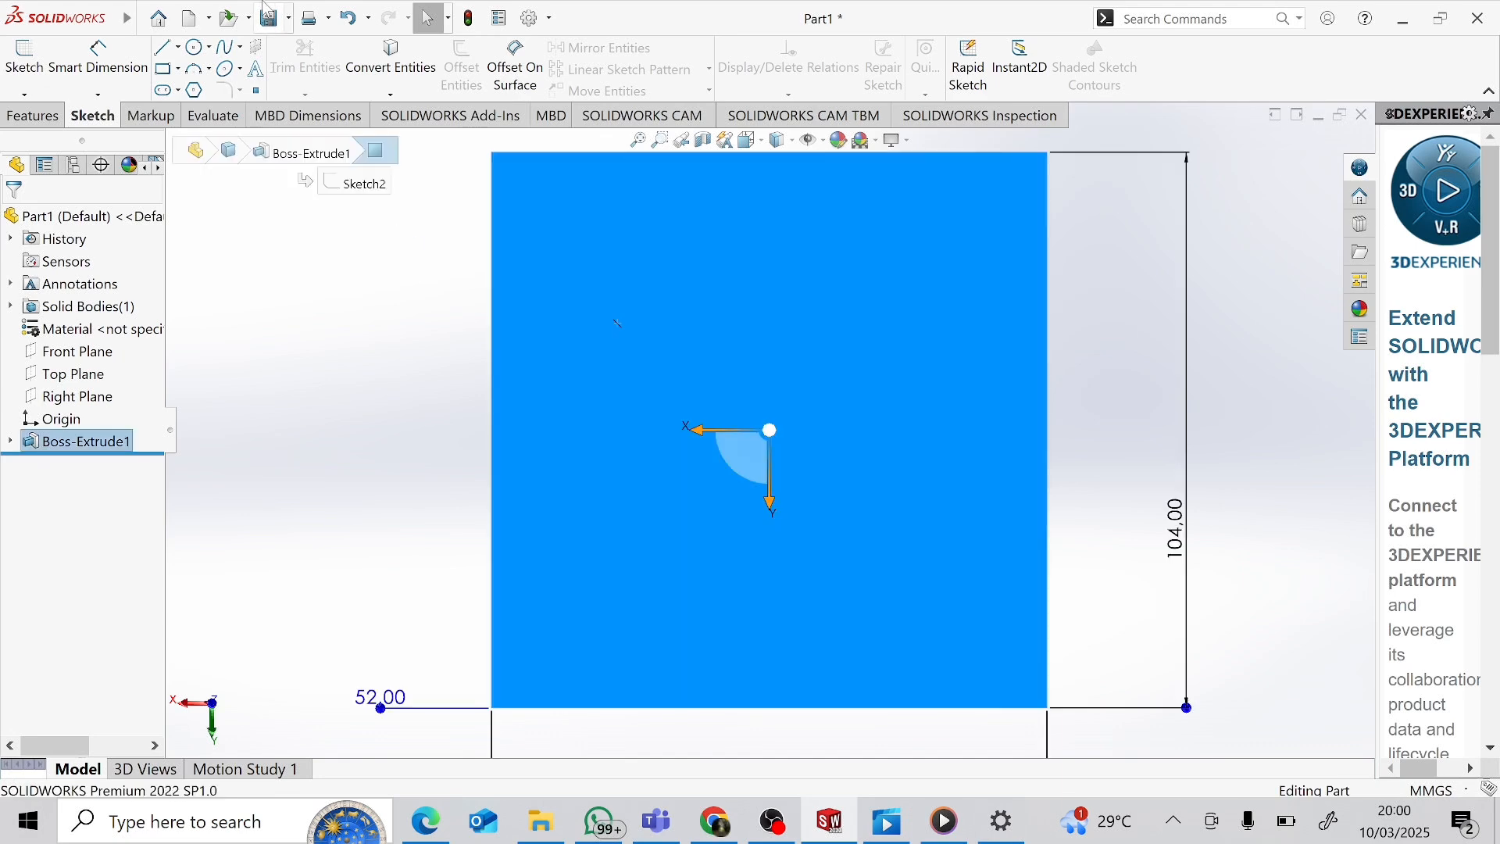
pyautogui.click(195, 49)
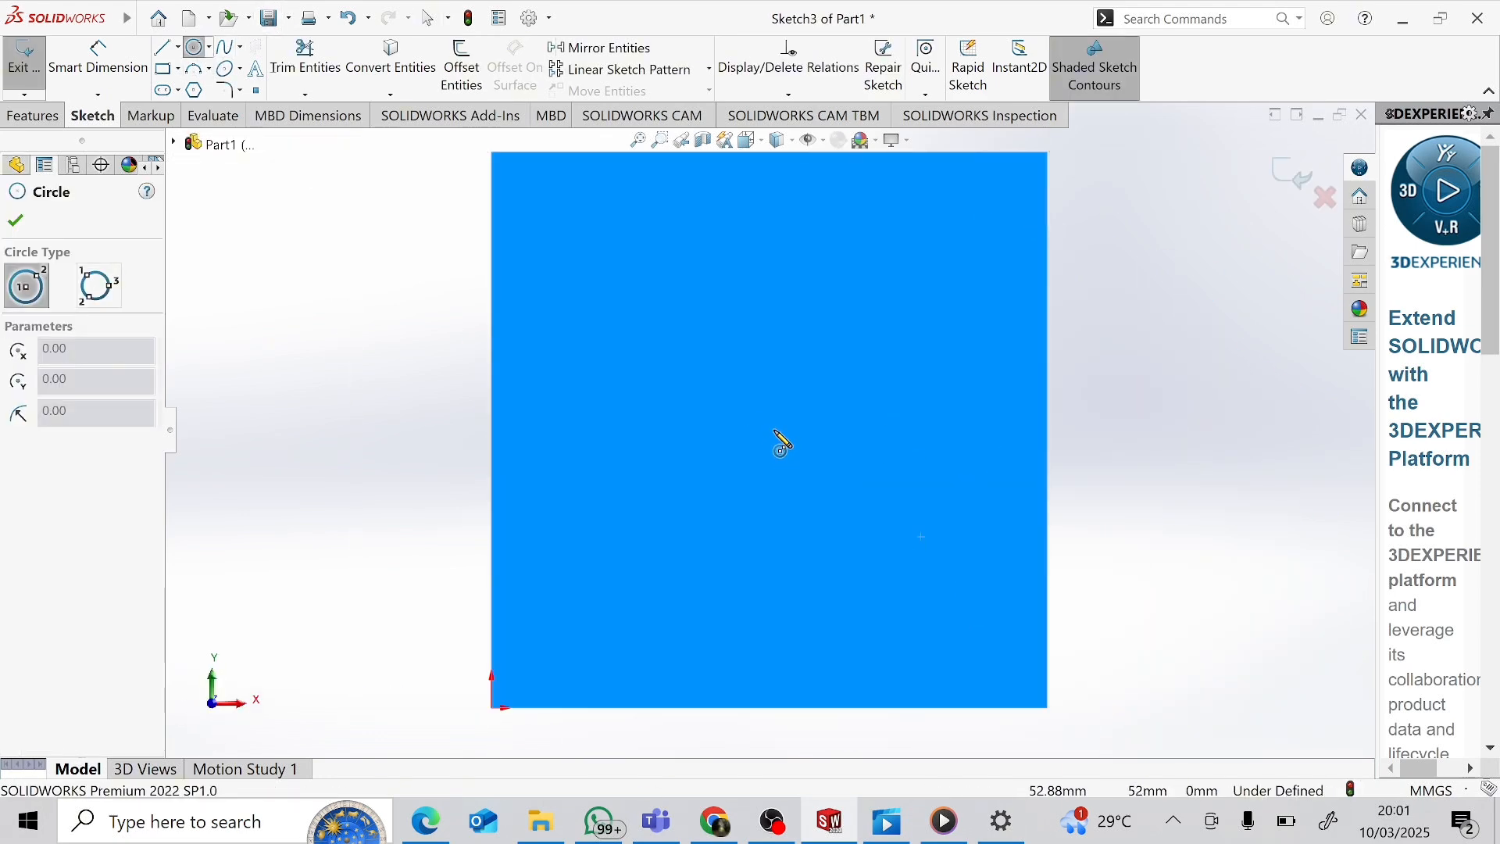
pyautogui.click(774, 430)
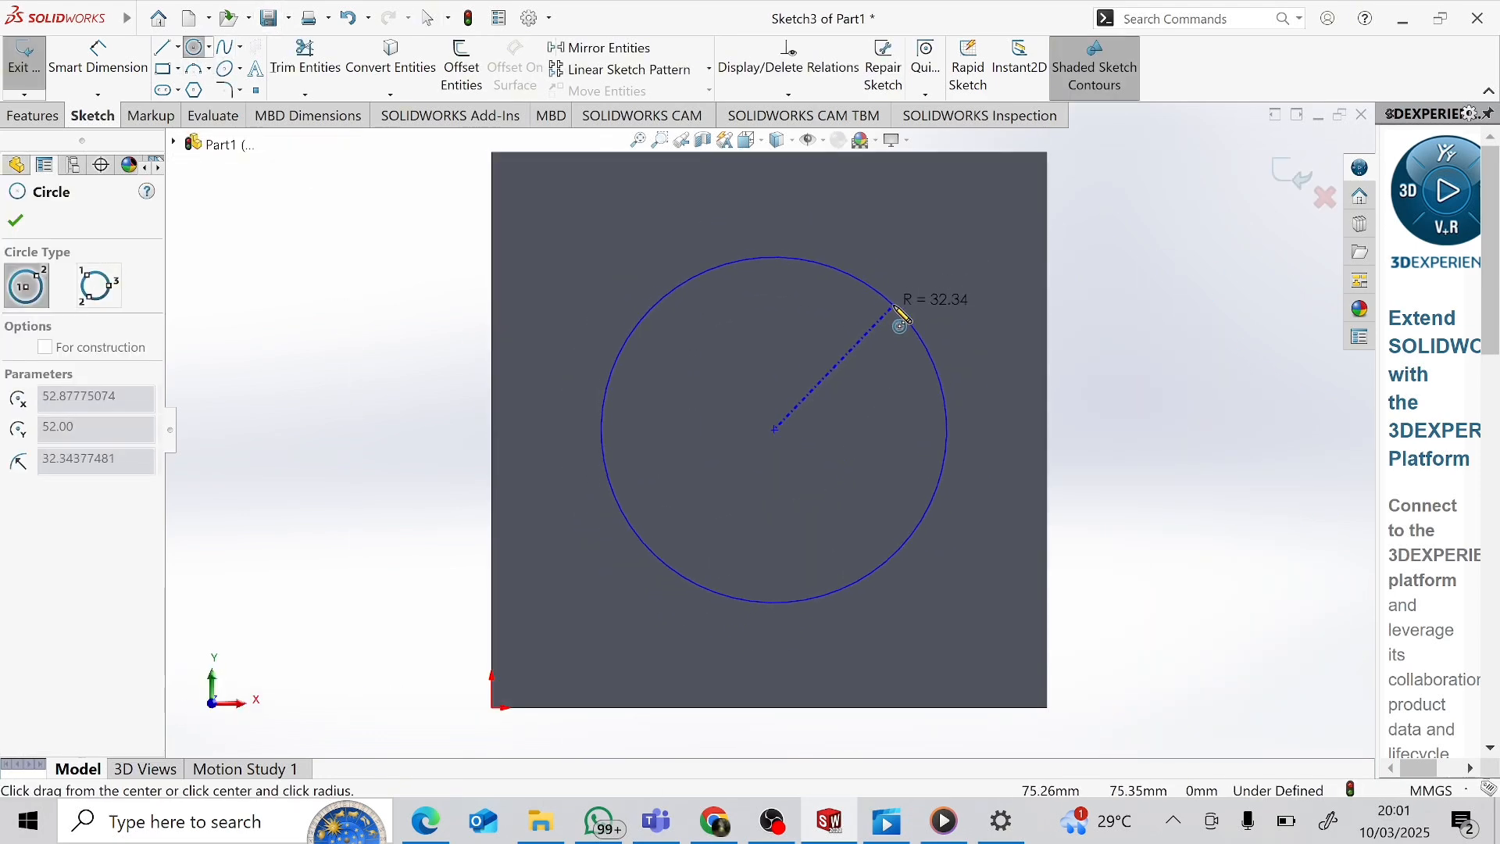
pyautogui.click(896, 308)
pyautogui.press('Escape')
# Step: Dimension the circle on the square face to a diameter of 50 mm
pyautogui.click(98, 68)
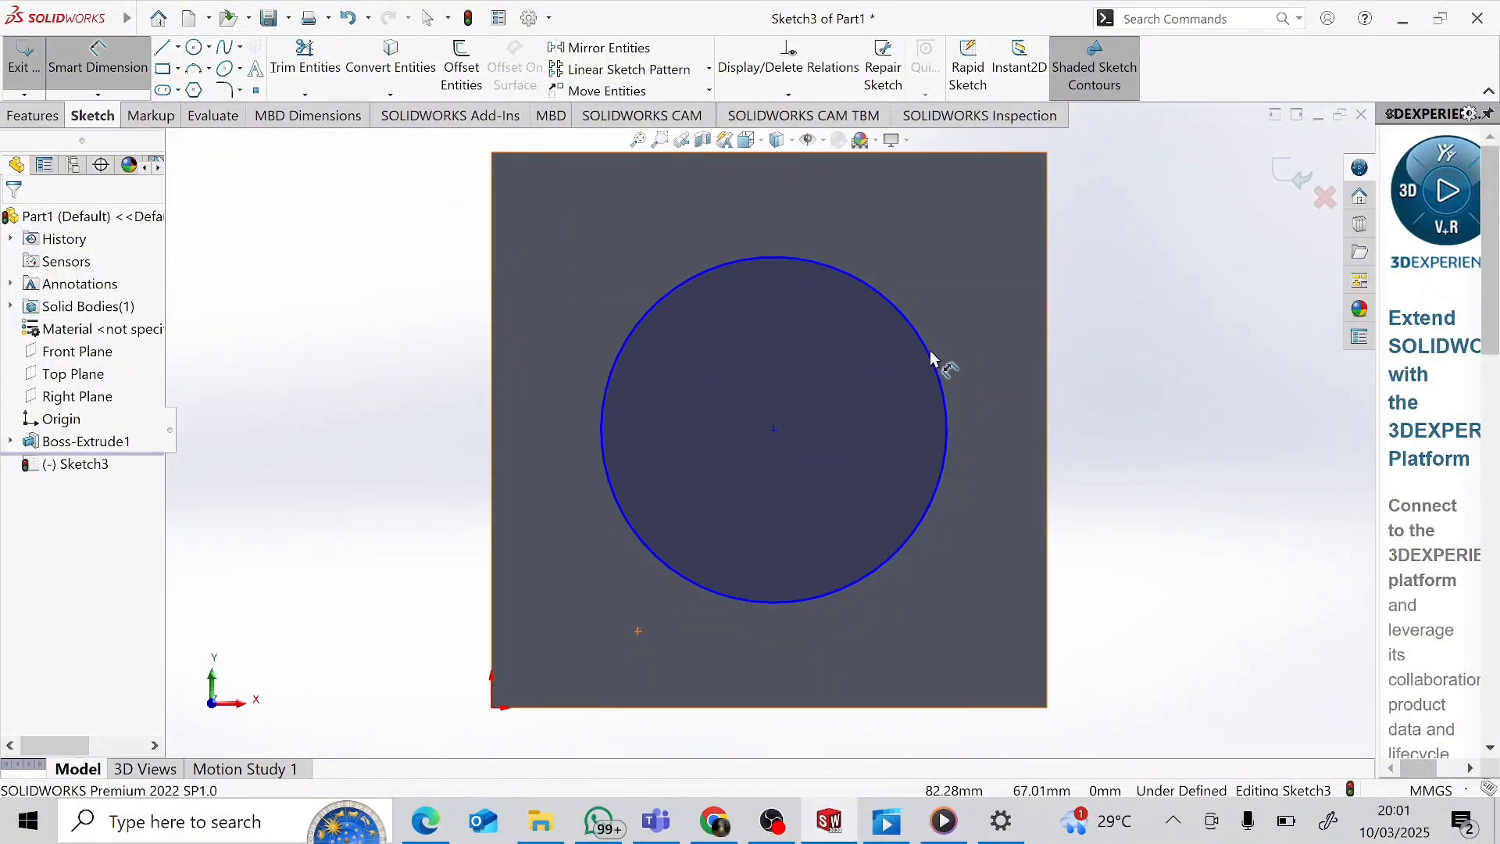
pyautogui.click(933, 353)
pyautogui.click(1153, 355)
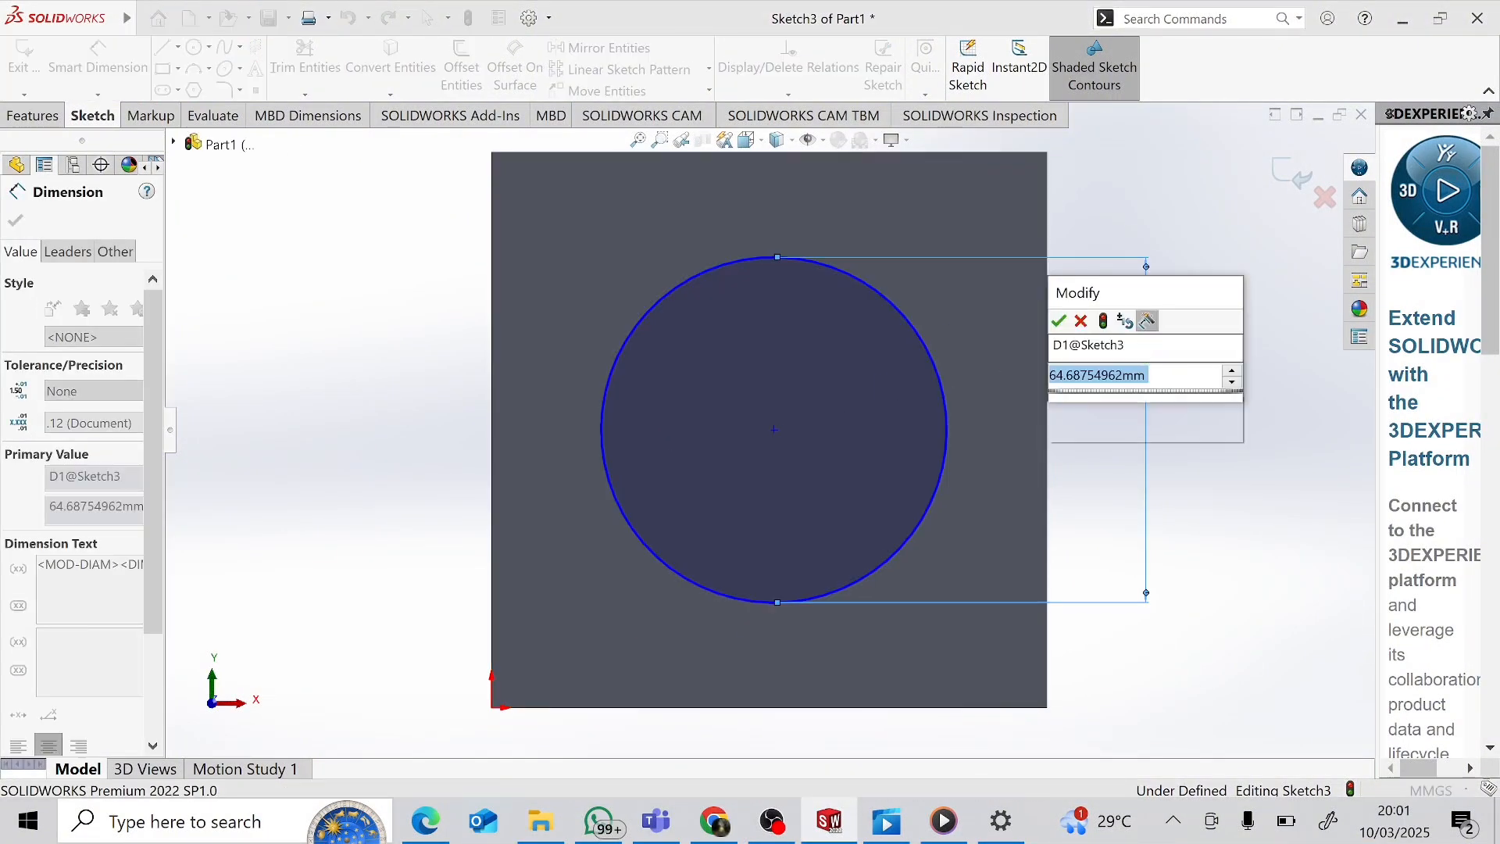
pyautogui.write('50')
pyautogui.press('Return')
pyautogui.click(15, 225)
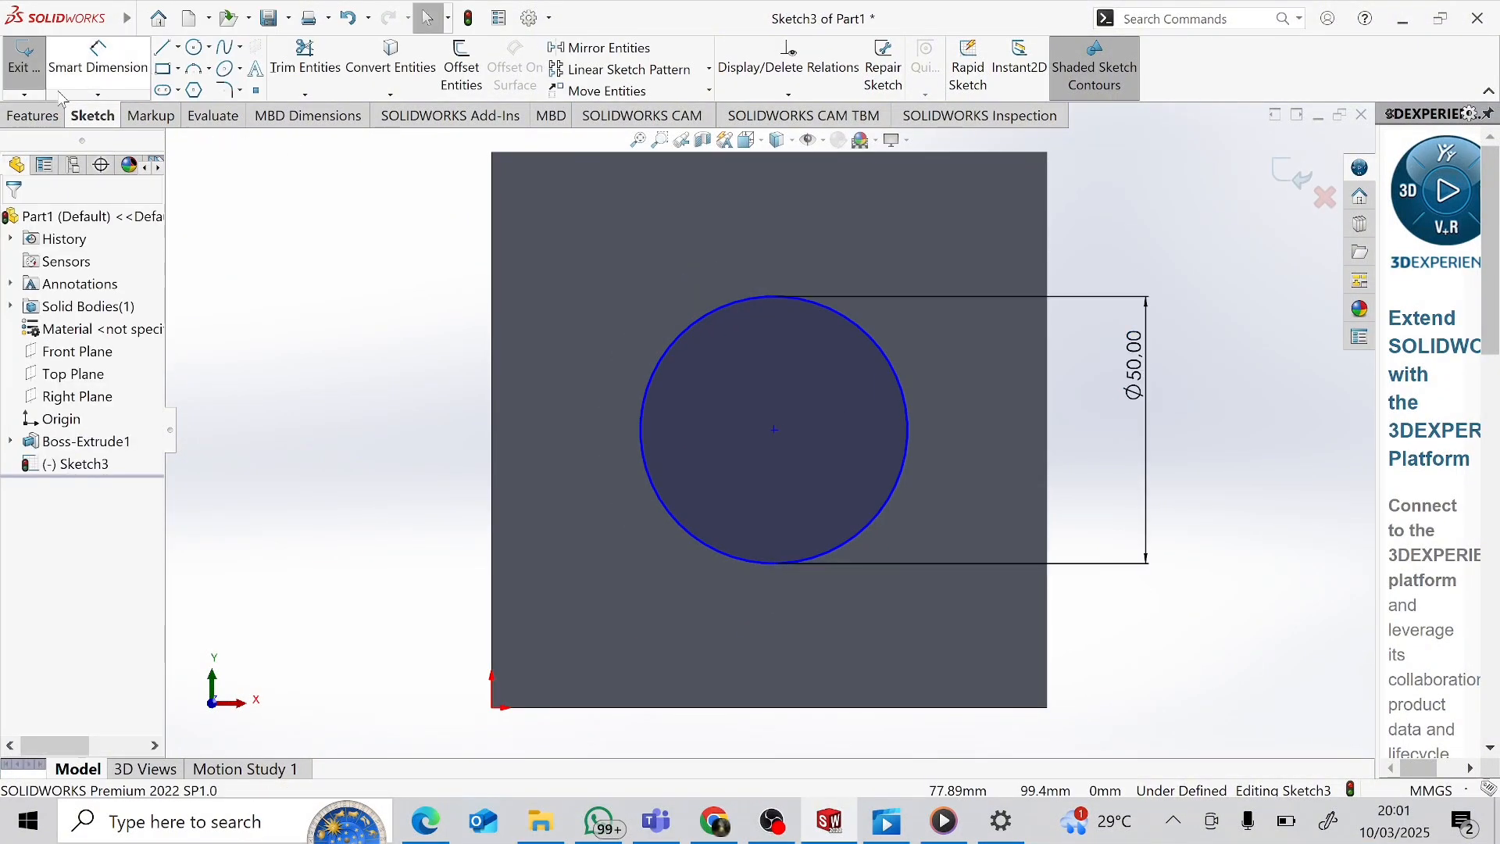
# Step: Cut the circle through the block with a blind Extruded Cut 52 mm deep, without draft
pyautogui.click(32, 115)
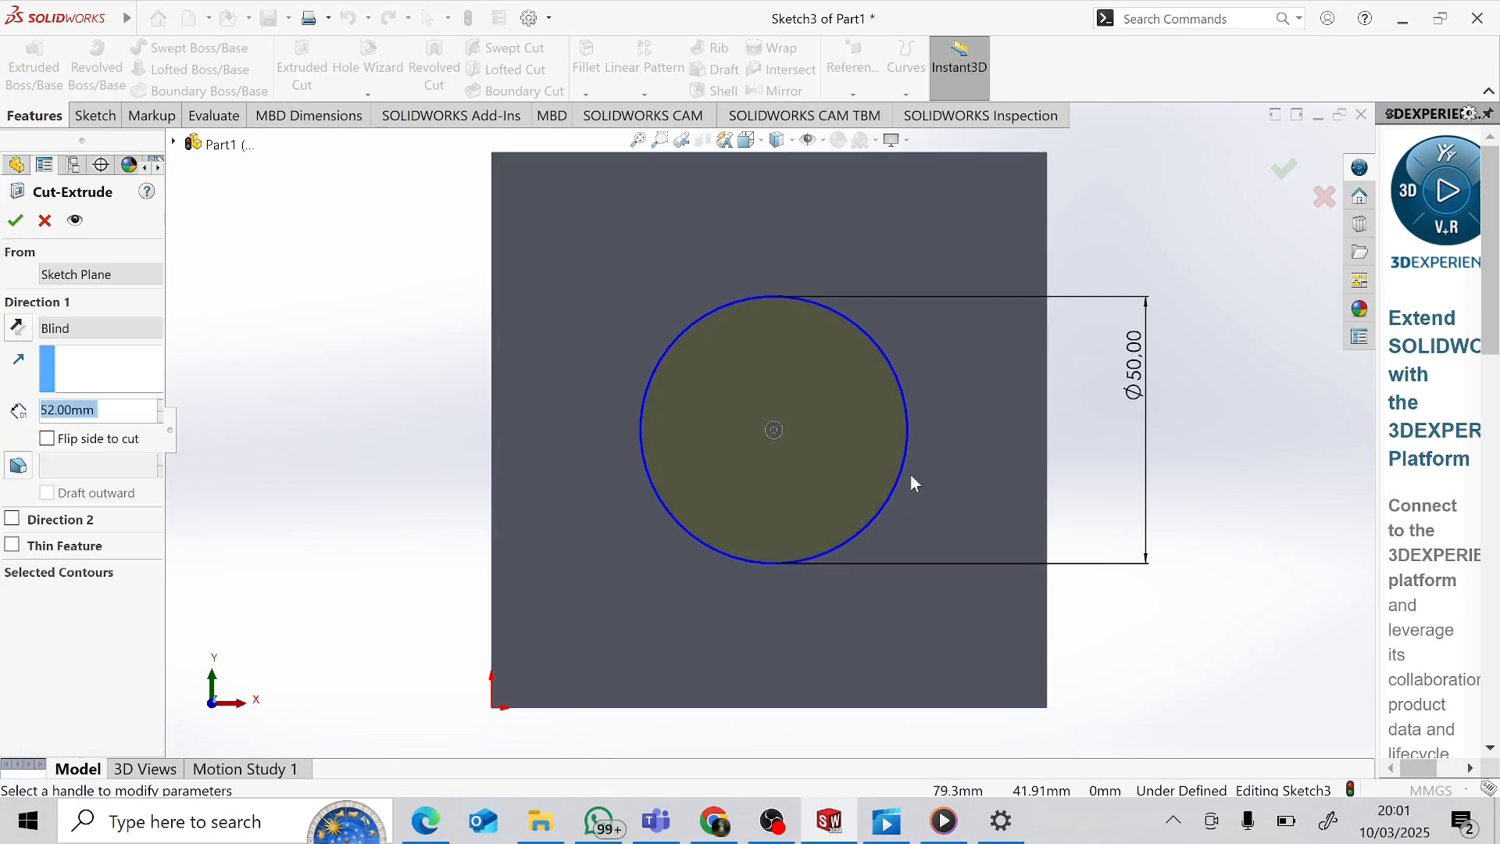
pyautogui.moveTo(1123, 545); pyautogui.dragTo(1118, 361, button='middle')
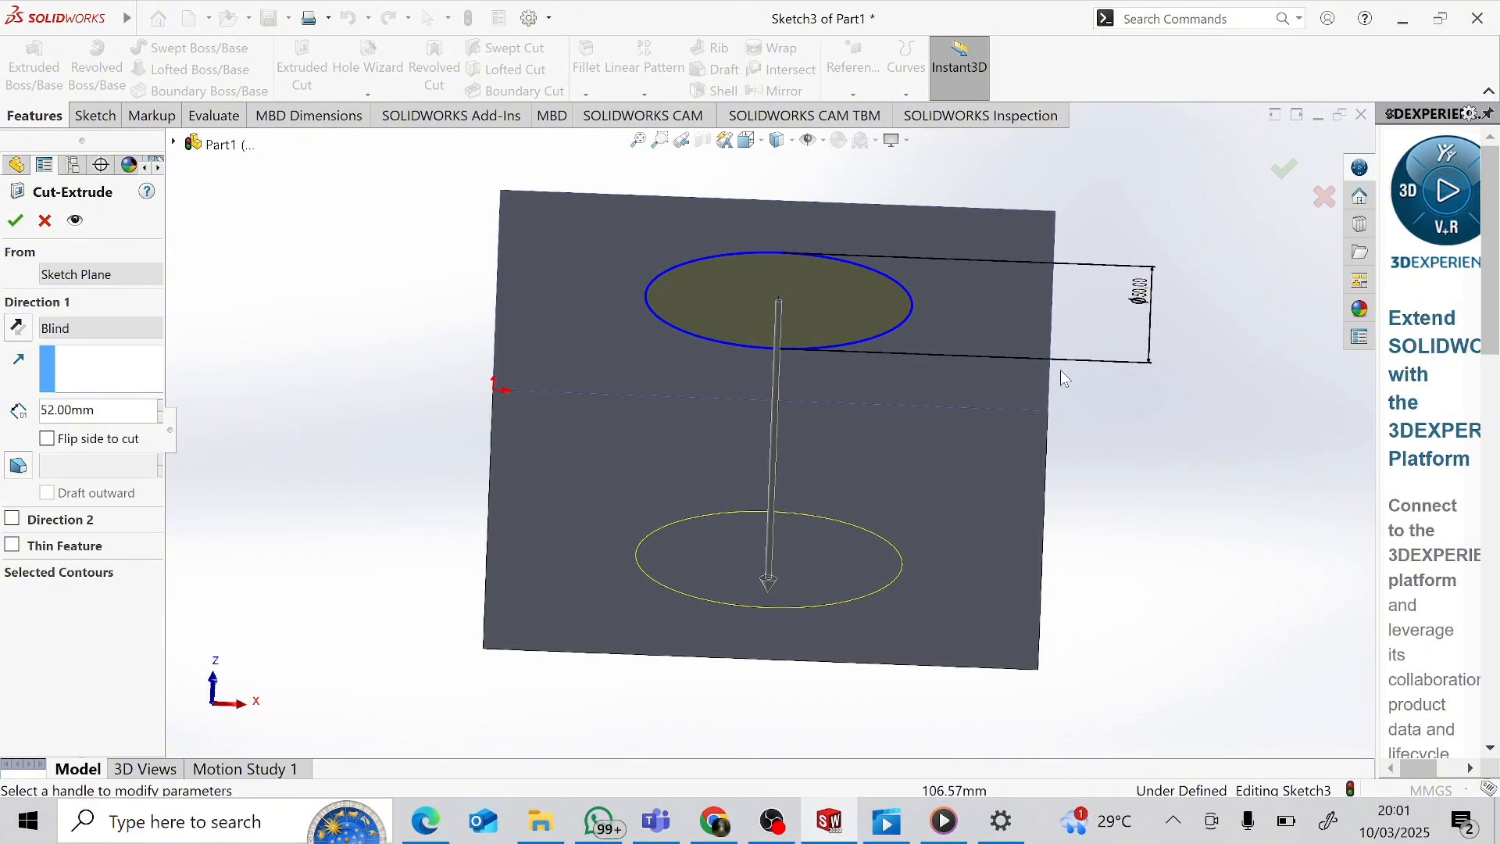
pyautogui.click(18, 467)
pyautogui.click(19, 466)
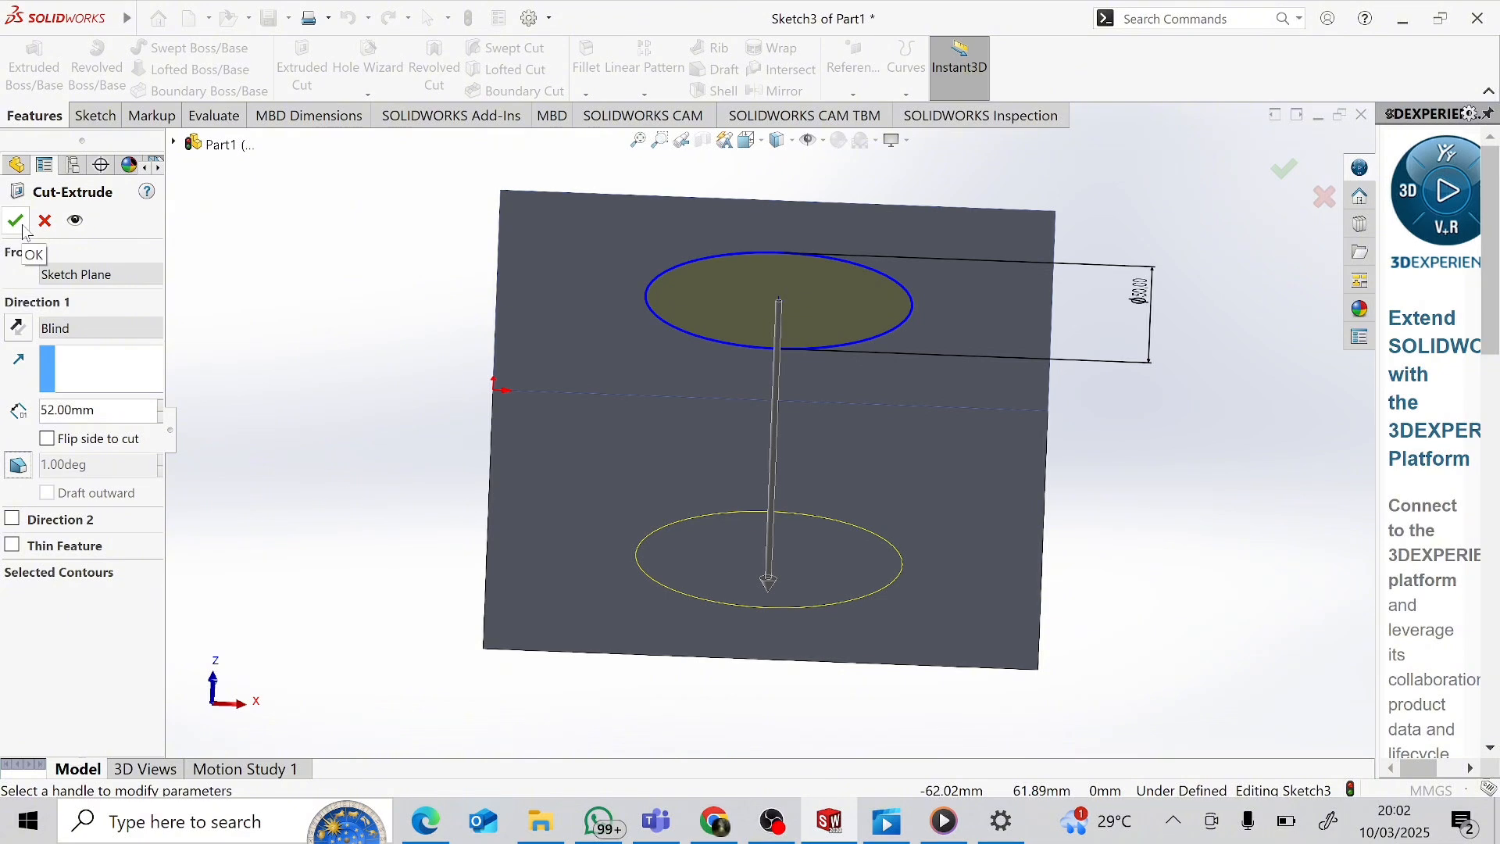
pyautogui.click(90, 328)
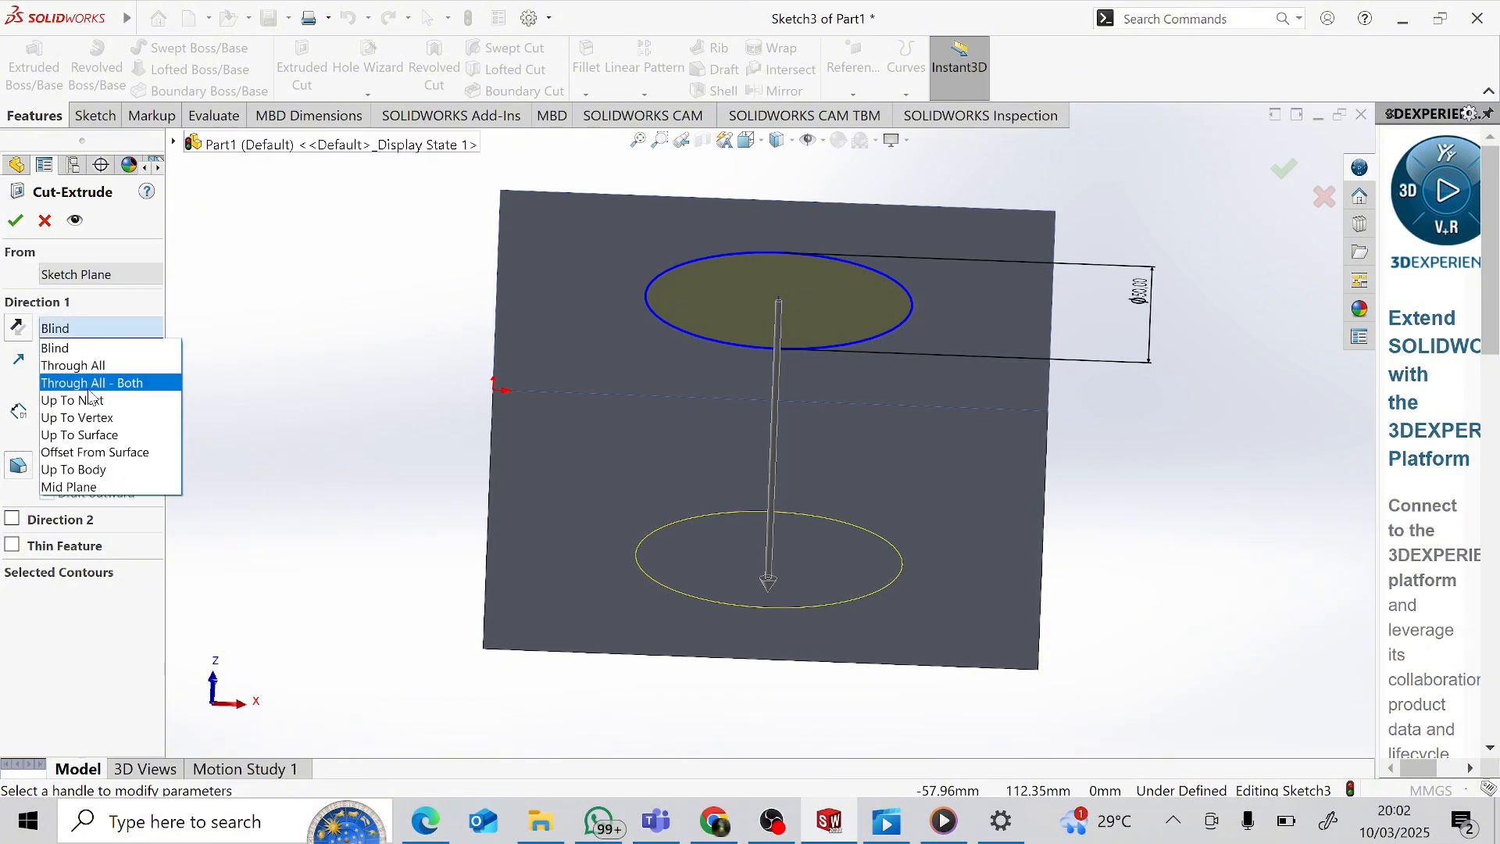
pyautogui.click(55, 347)
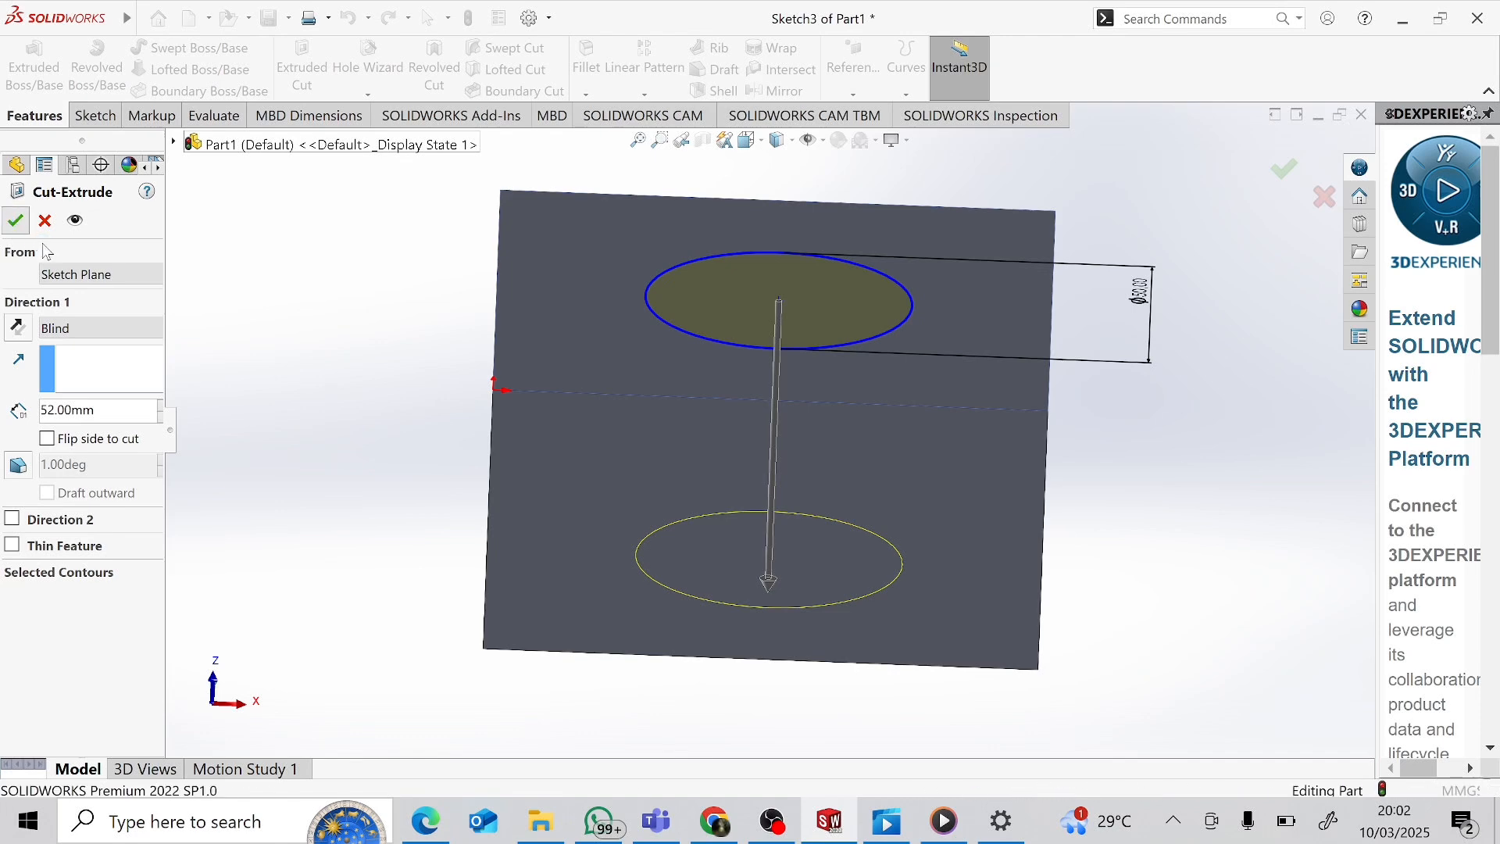
pyautogui.click(15, 221)
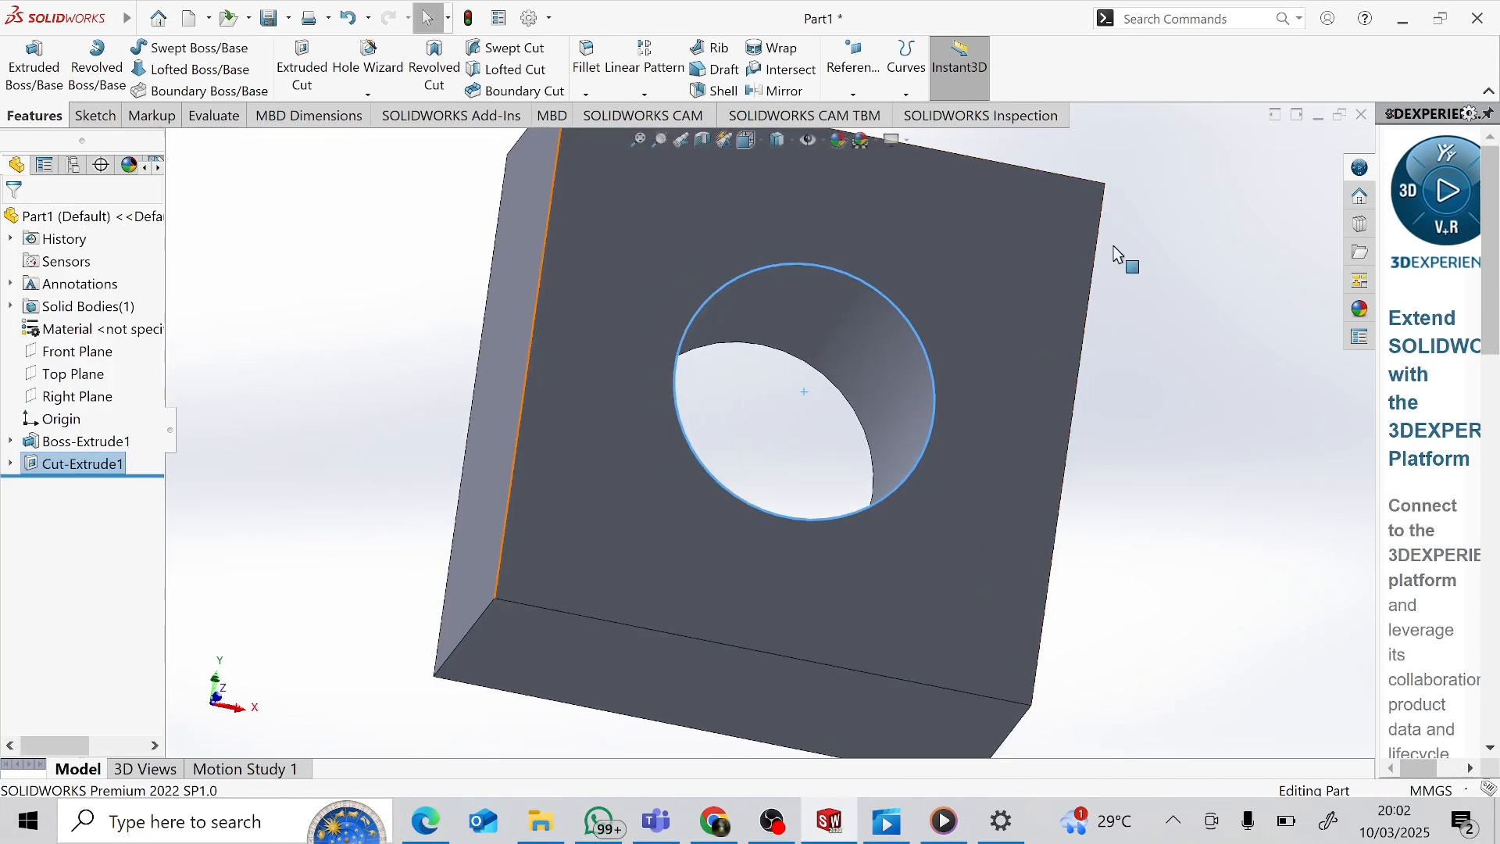
# Step: Edit the block's boss extrusion to turn on draft with an angle of 23 degrees
pyautogui.click(88, 440)
pyautogui.click(117, 397)
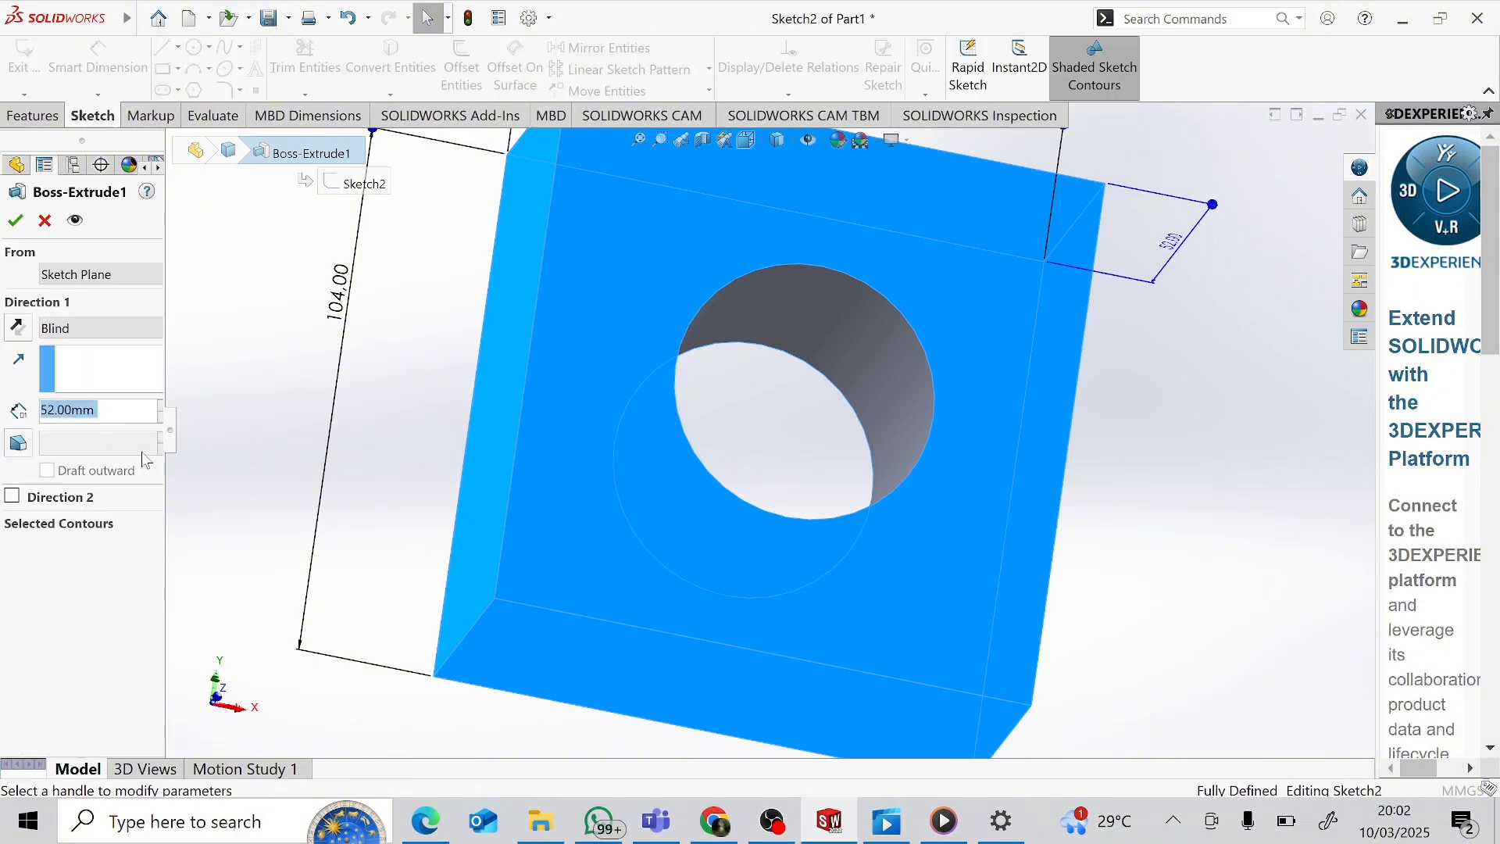
pyautogui.click(18, 442)
pyautogui.moveTo(1164, 508)
pyautogui.mouseDown(button='middle')
pyautogui.moveTo(1176, 361)
pyautogui.moveTo(1188, 371)
pyautogui.mouseUp(button='middle')
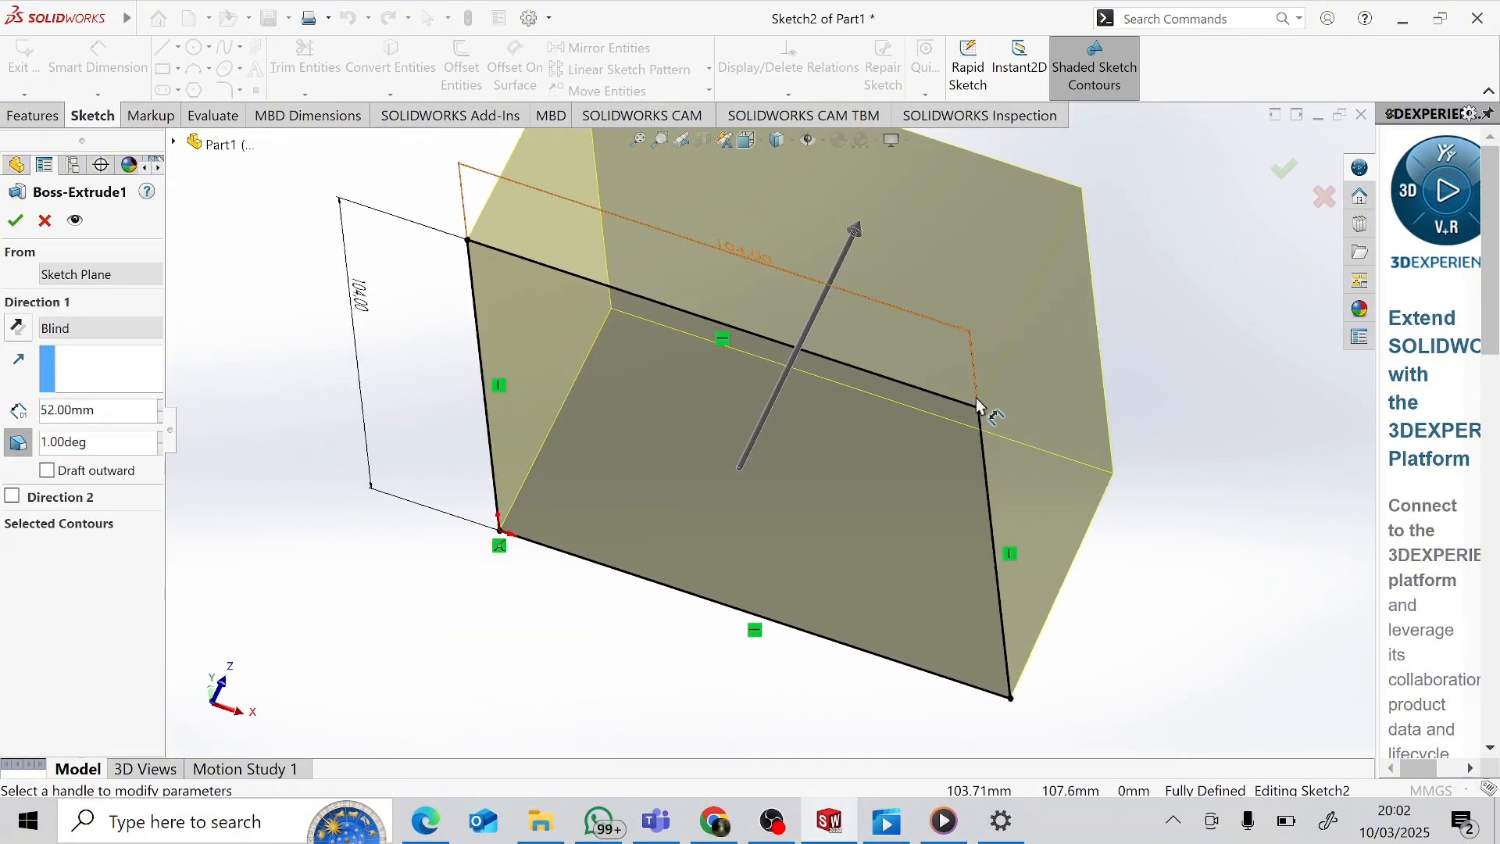
pyautogui.doubleClick(61, 442)
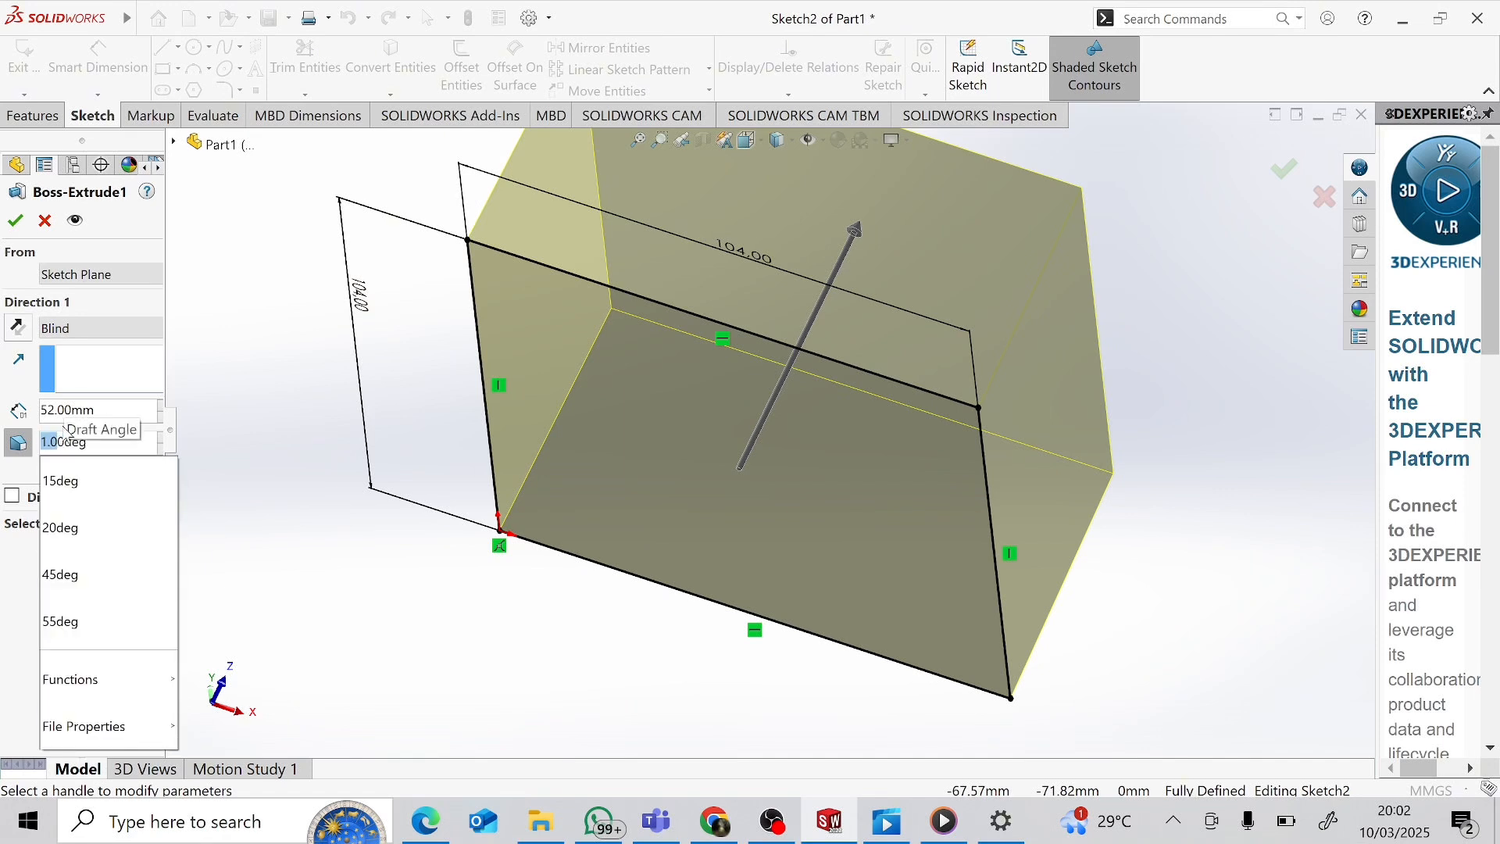
pyautogui.write('0')
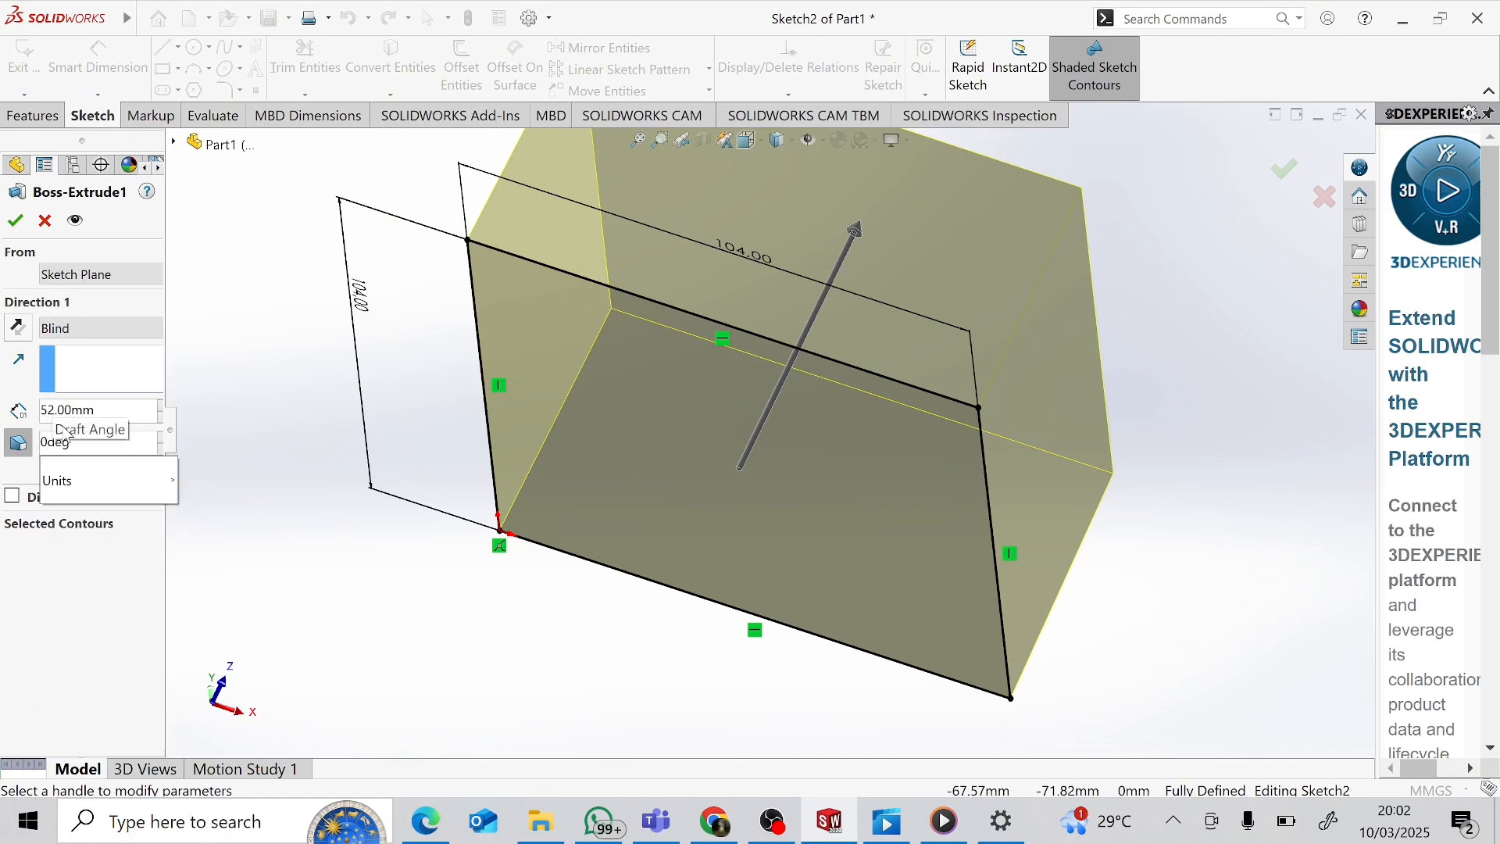
pyautogui.press('BackSpace')
pyautogui.write('23')
pyautogui.press('Return')
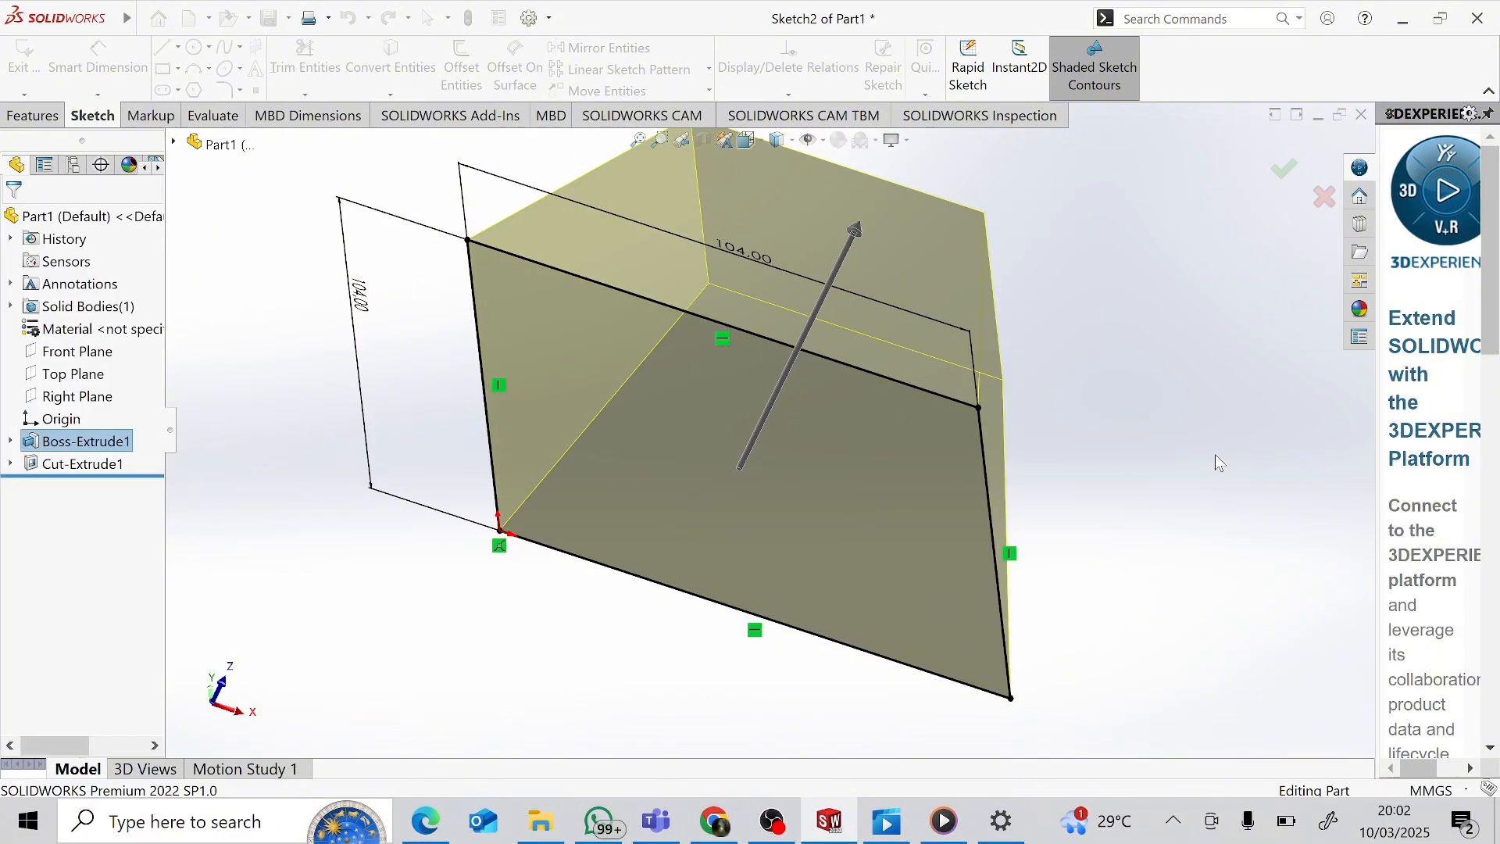
# Step: Start a Mirror feature using the small square face around the hole as the mirror plane
pyautogui.moveTo(1108, 443); pyautogui.dragTo(1125, 375, button='middle')
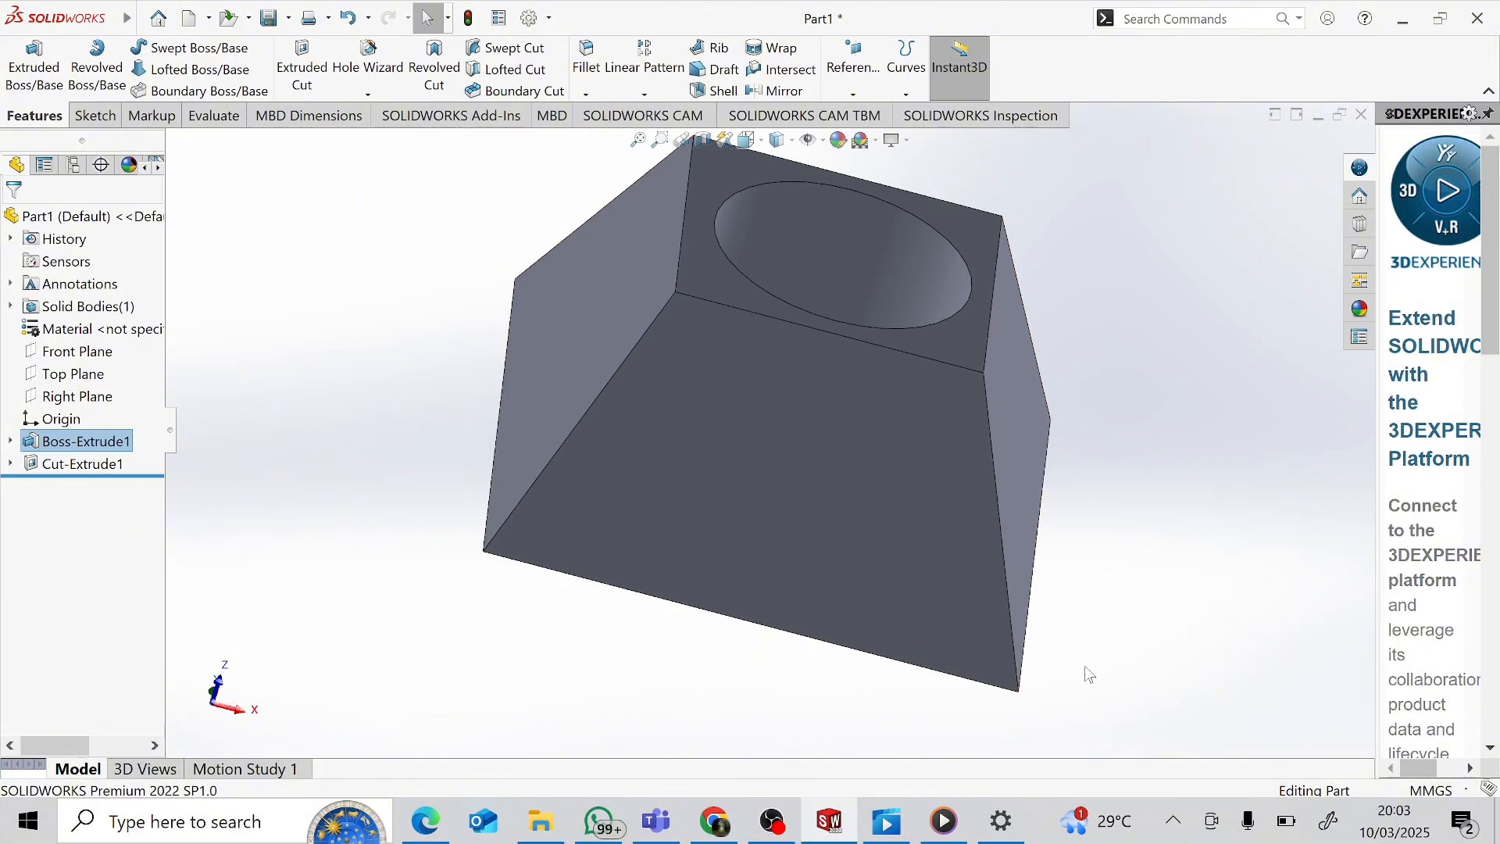
pyautogui.moveTo(1085, 666); pyautogui.dragTo(1089, 462, button='middle')
pyautogui.scroll(-3, 1089, 462)
pyautogui.scroll(6, 1092, 492)
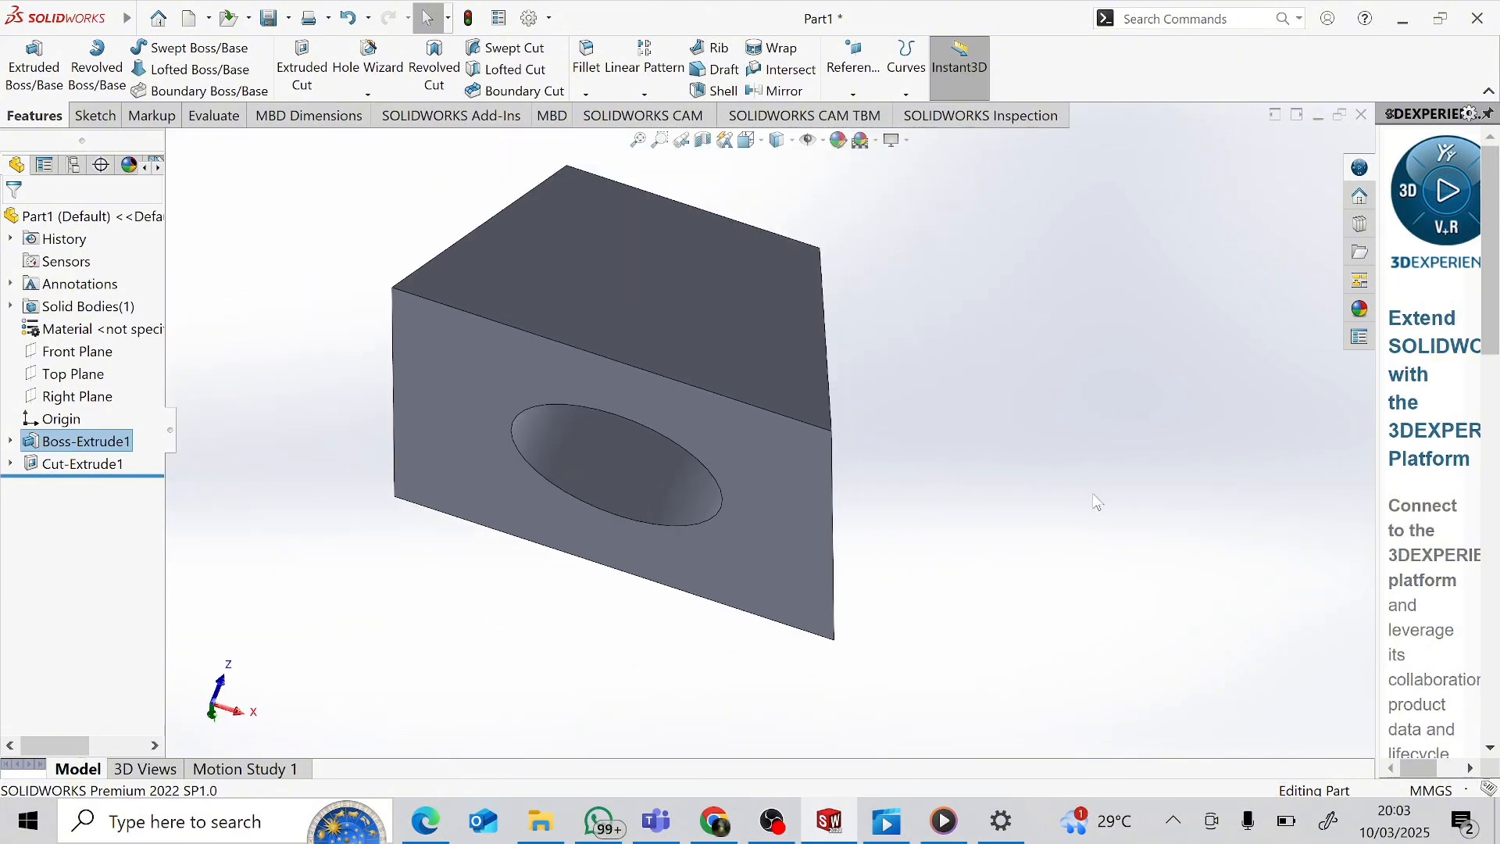
pyautogui.moveTo(874, 472); pyautogui.dragTo(927, 705, button='middle')
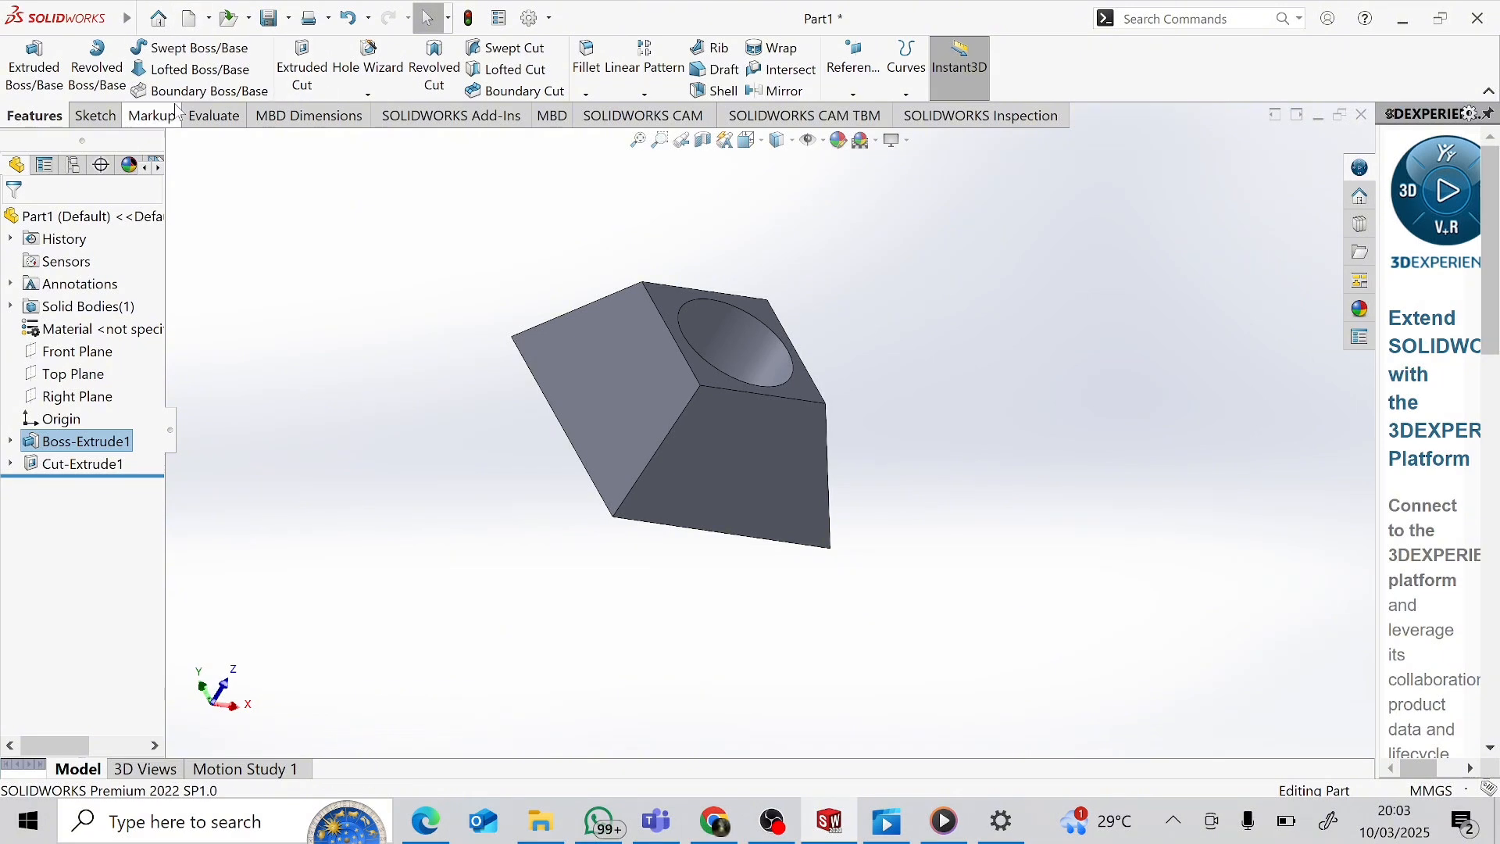
pyautogui.click(647, 95)
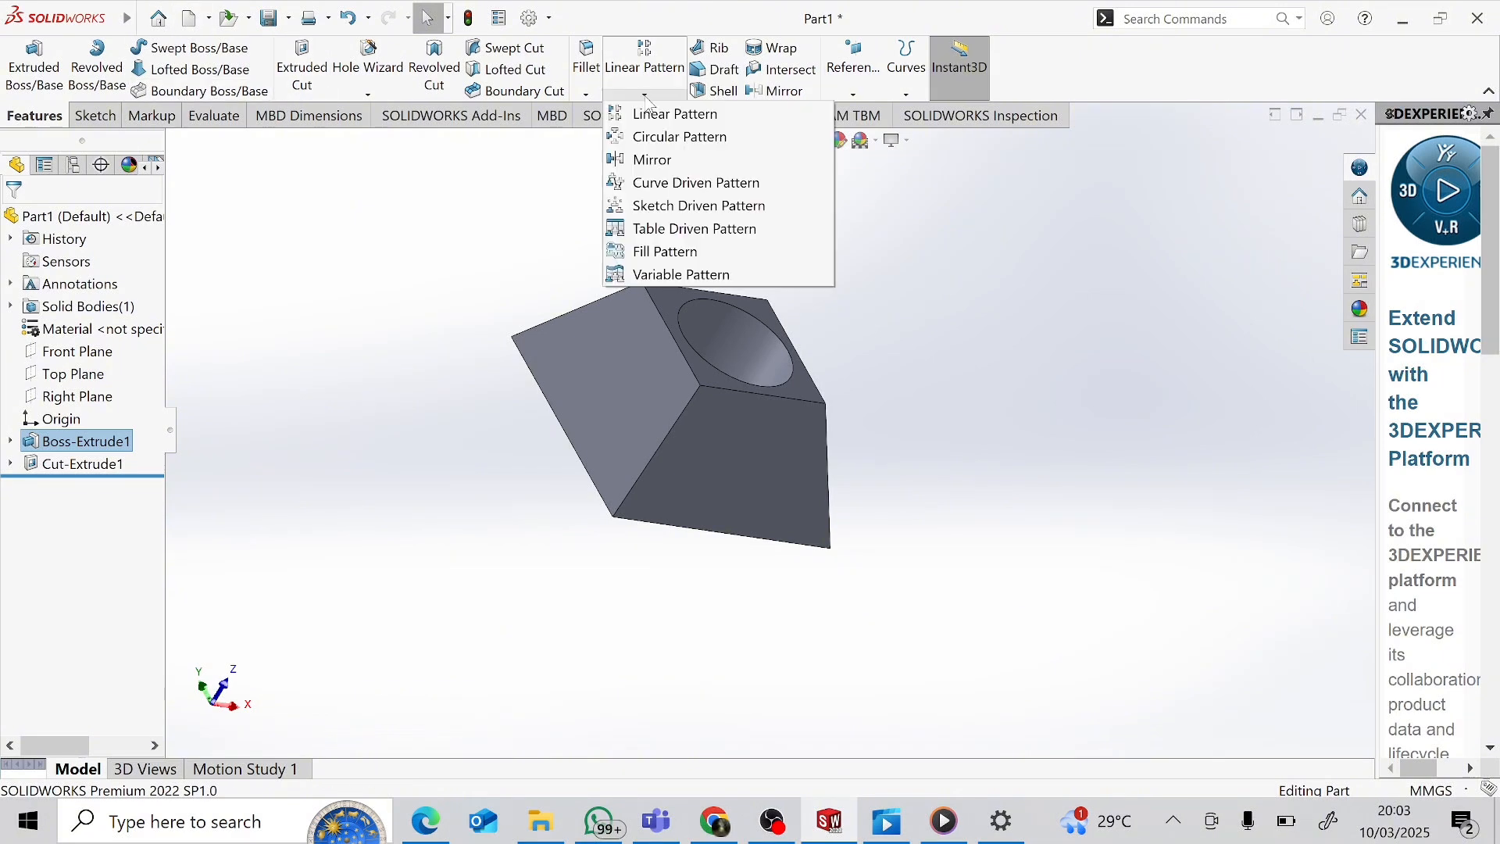
pyautogui.click(653, 160)
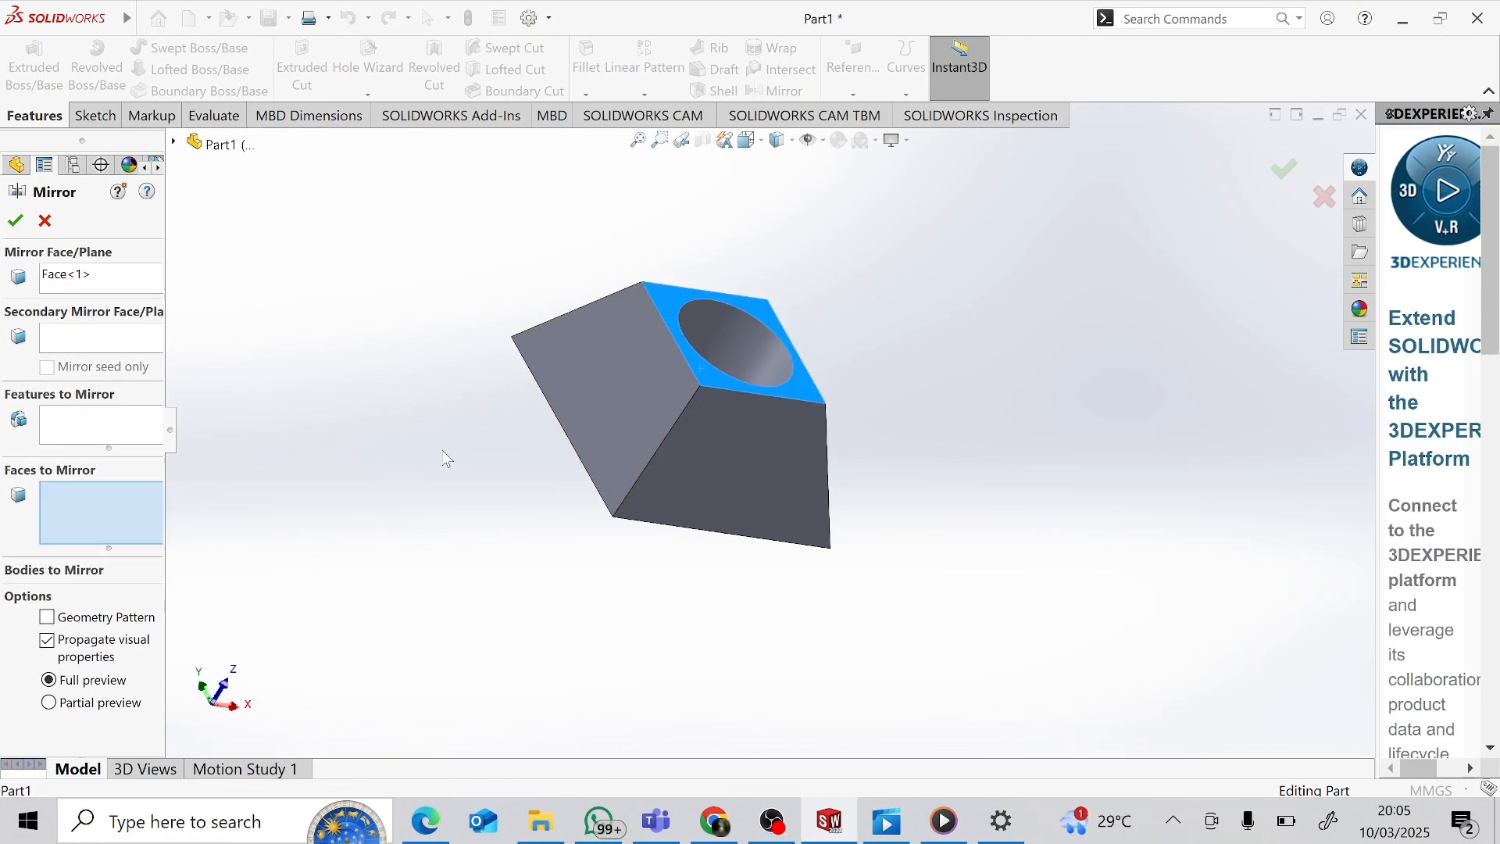
pyautogui.click(725, 365)
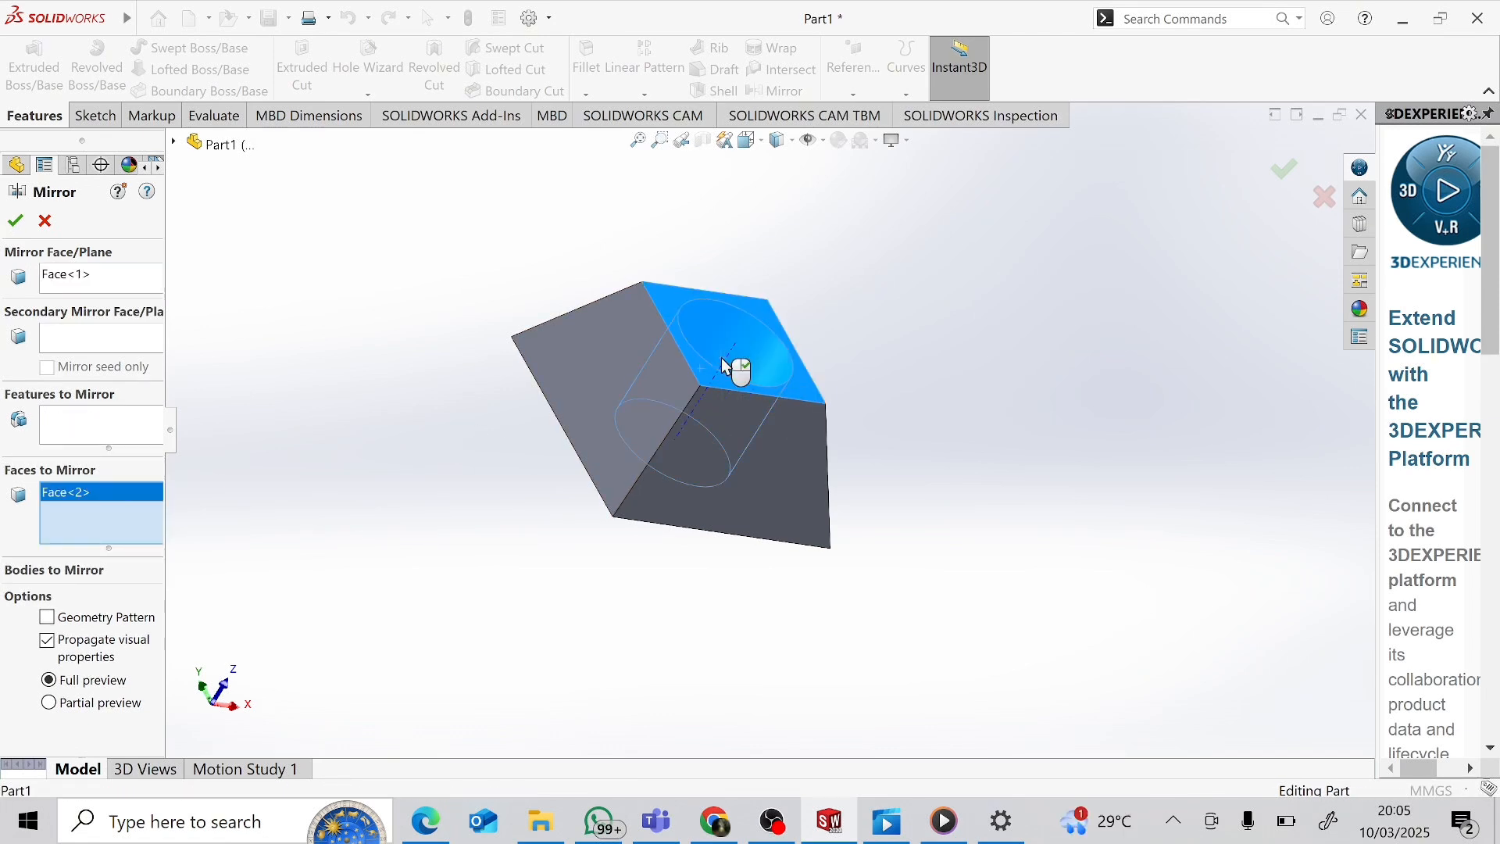
pyautogui.click(747, 379)
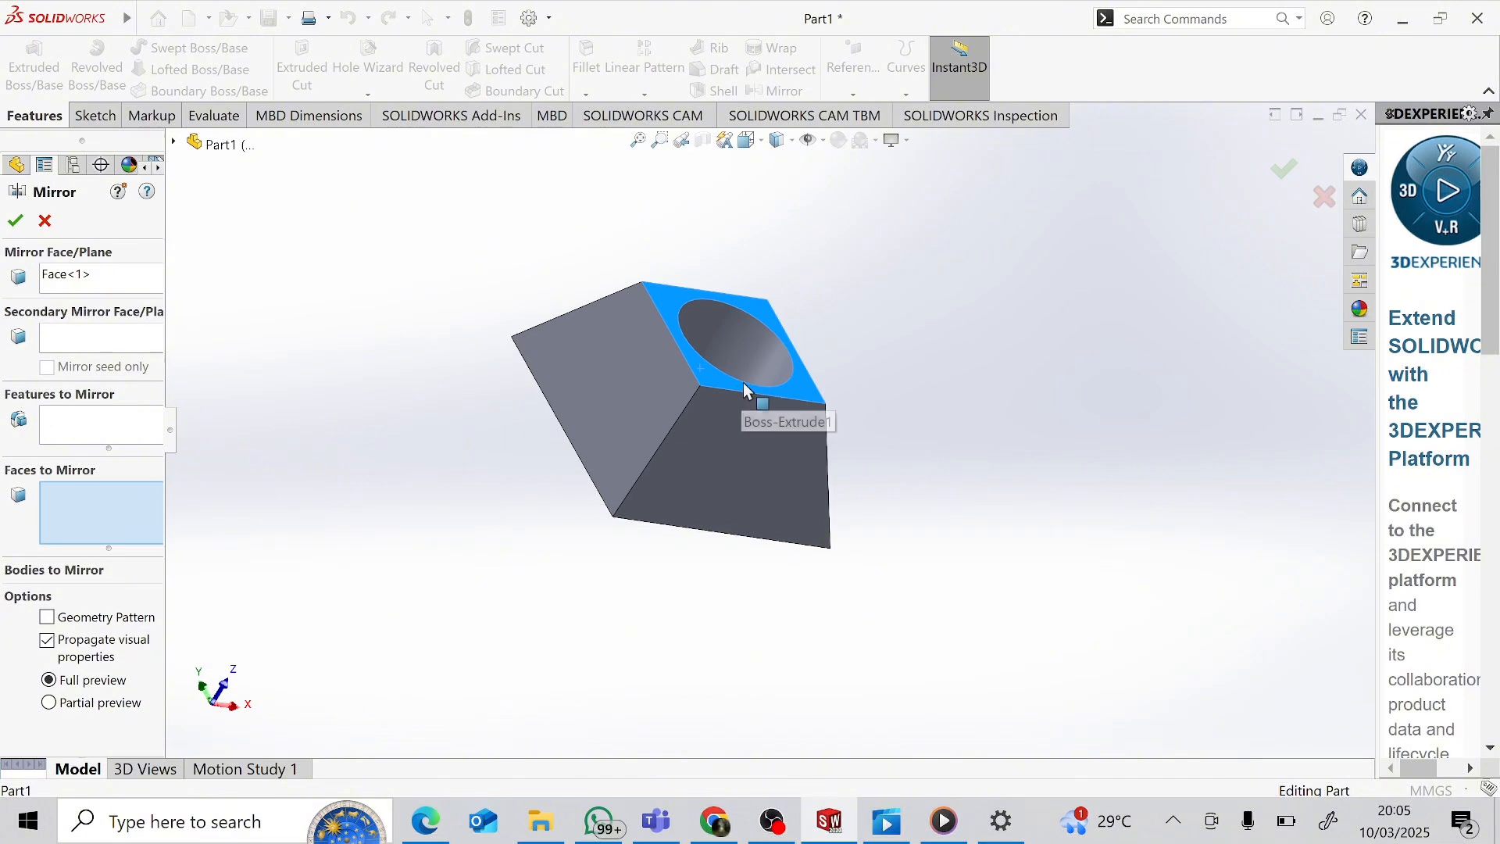
pyautogui.click(767, 382)
pyautogui.click(767, 381)
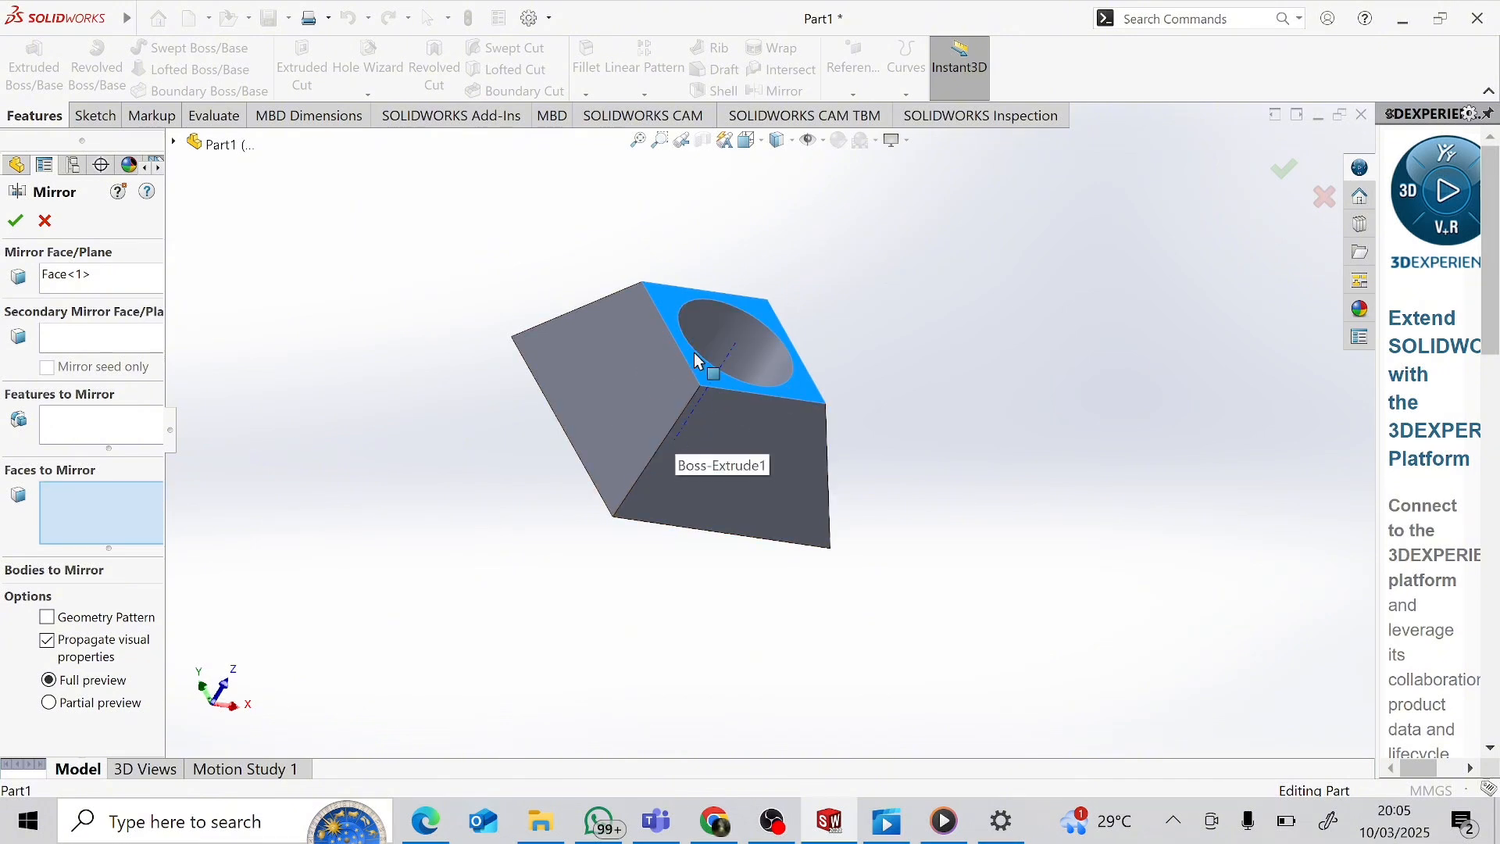
# Step: Mirror the block's solid body about the selected small face, with solids merged
pyautogui.click(81, 573)
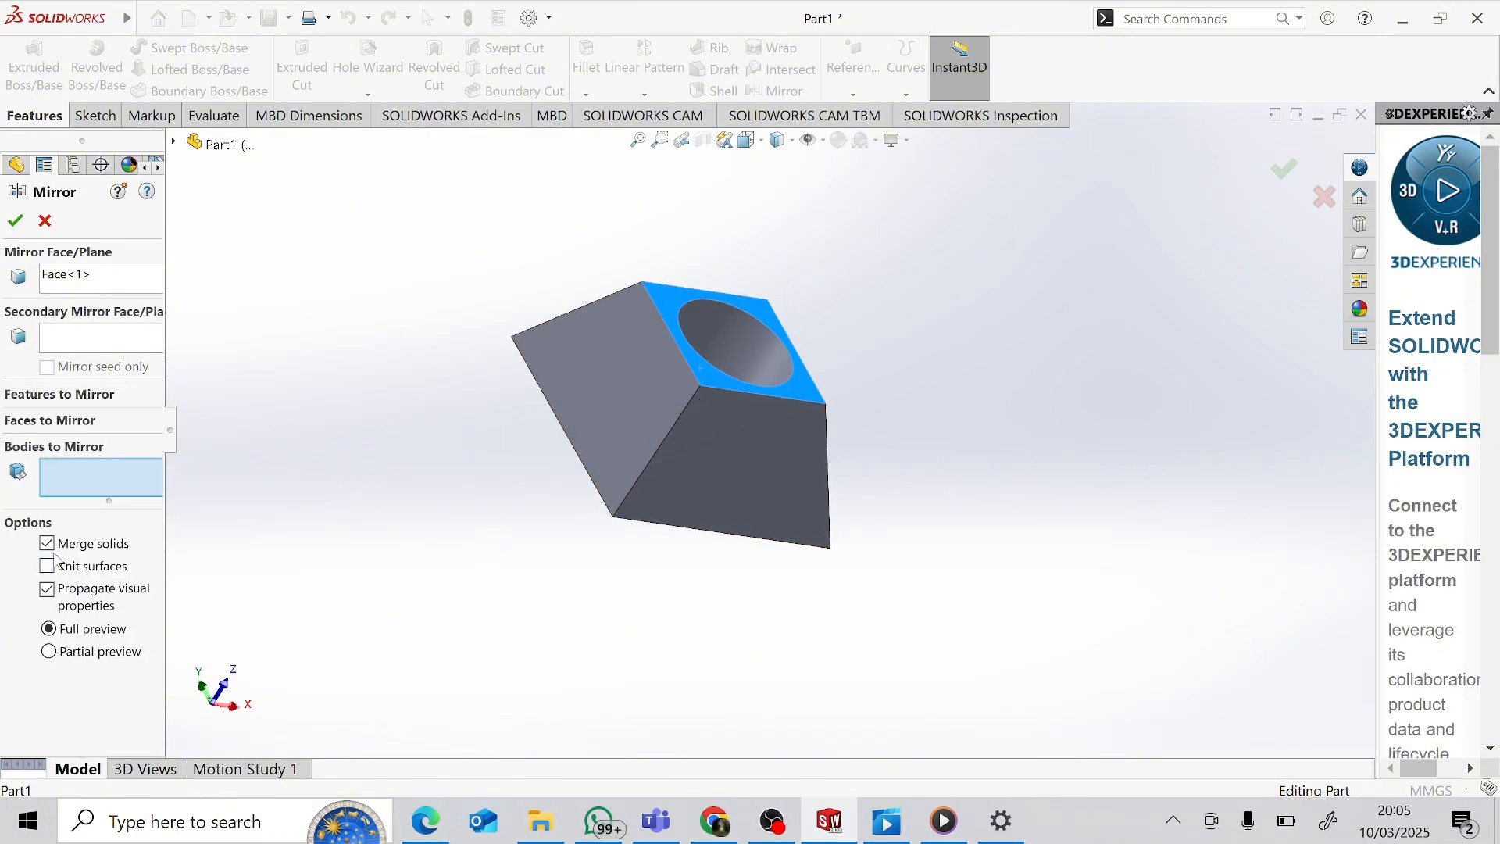
pyautogui.click(706, 372)
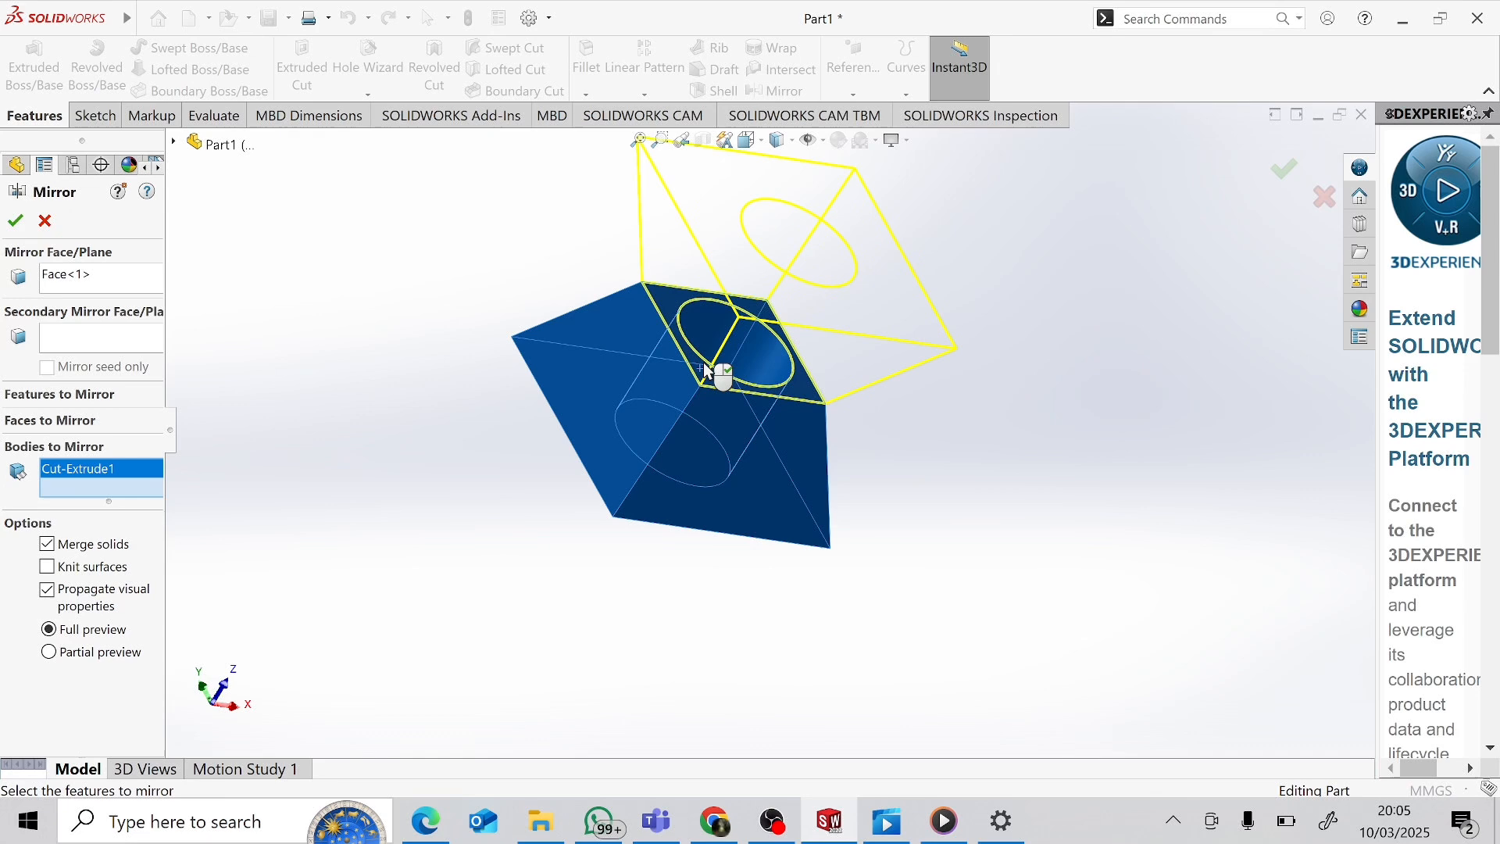
pyautogui.click(15, 220)
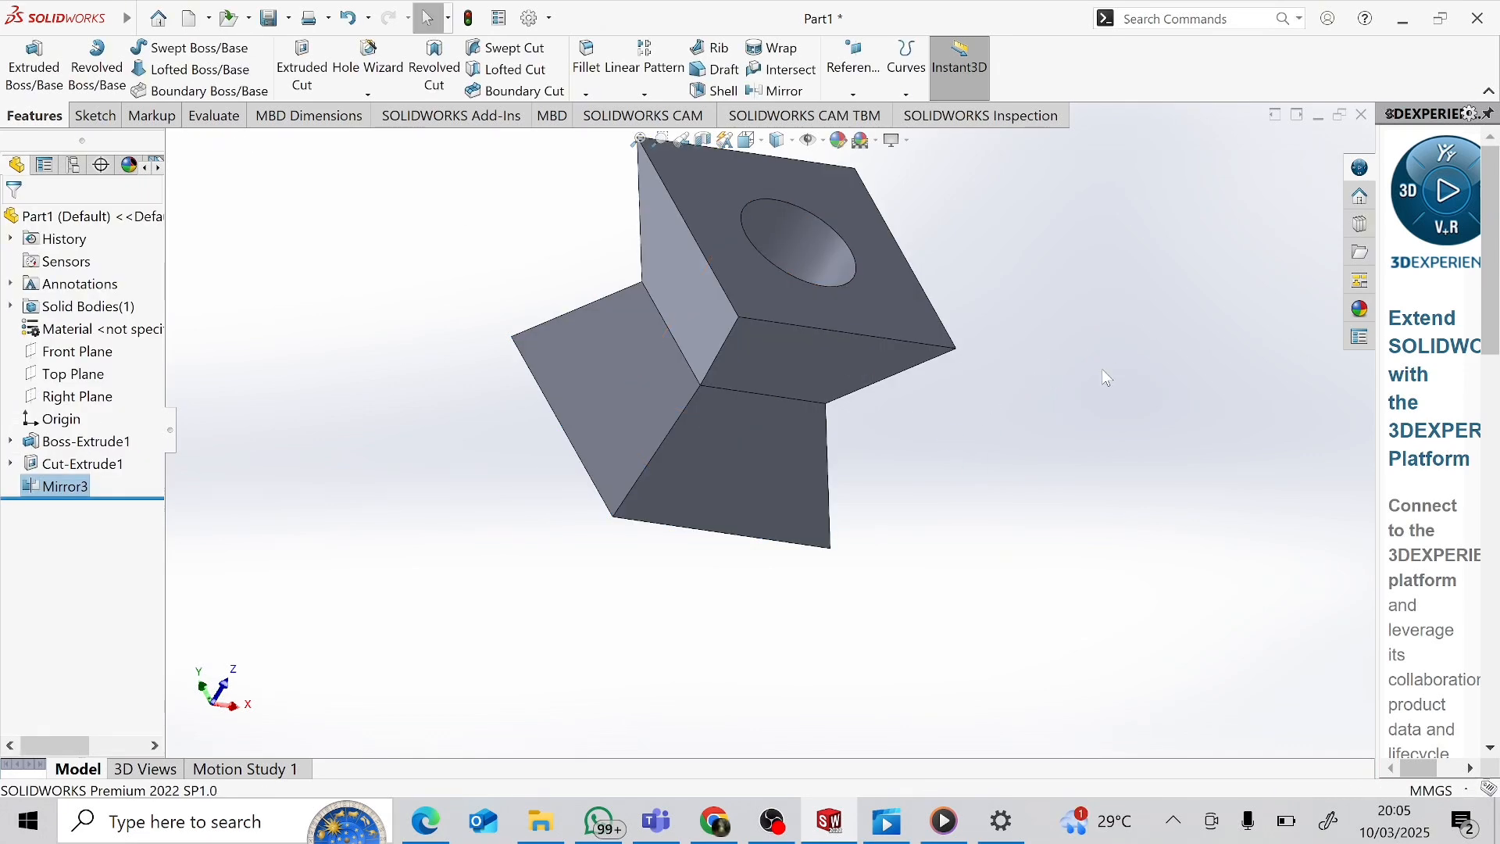
pyautogui.moveTo(1107, 379)
pyautogui.mouseDown(button='middle')
pyautogui.moveTo(834, 389)
pyautogui.moveTo(1002, 303)
pyautogui.moveTo(1152, 348)
pyautogui.moveTo(924, 349)
pyautogui.moveTo(894, 305)
pyautogui.moveTo(934, 542)
pyautogui.moveTo(734, 594)
pyautogui.moveTo(1015, 489)
pyautogui.moveTo(1038, 254)
pyautogui.moveTo(970, 415)
pyautogui.mouseUp(button='middle')
# Step: Roll the model back to before the mirror and sketch a circle about 71 mm in diameter on the large square face, around the hole
pyautogui.click(858, 325)
pyautogui.click(94, 114)
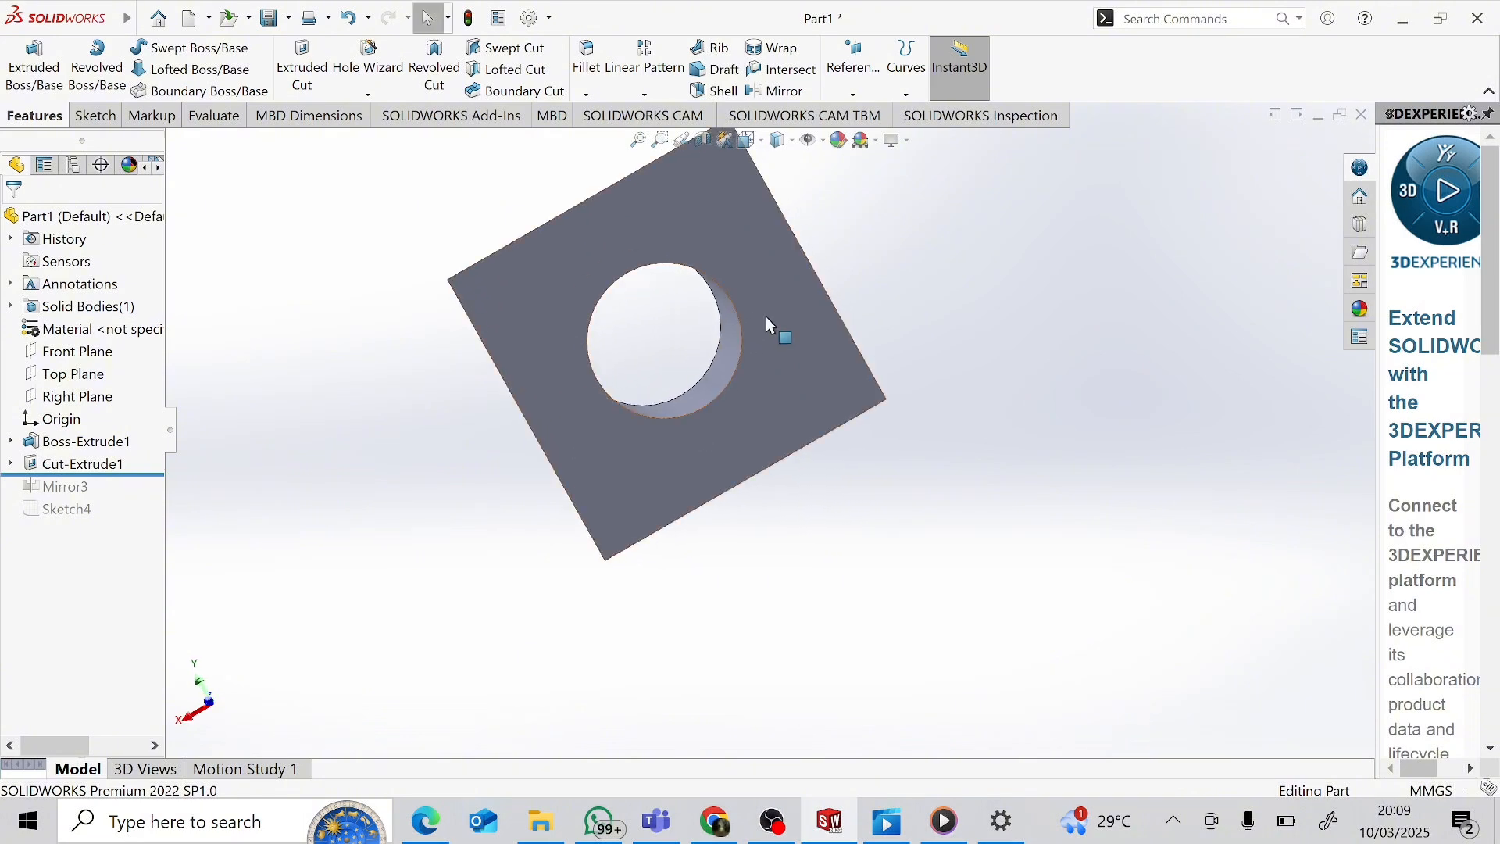
pyautogui.click(767, 314)
pyautogui.hotkey('ctrl', '8')
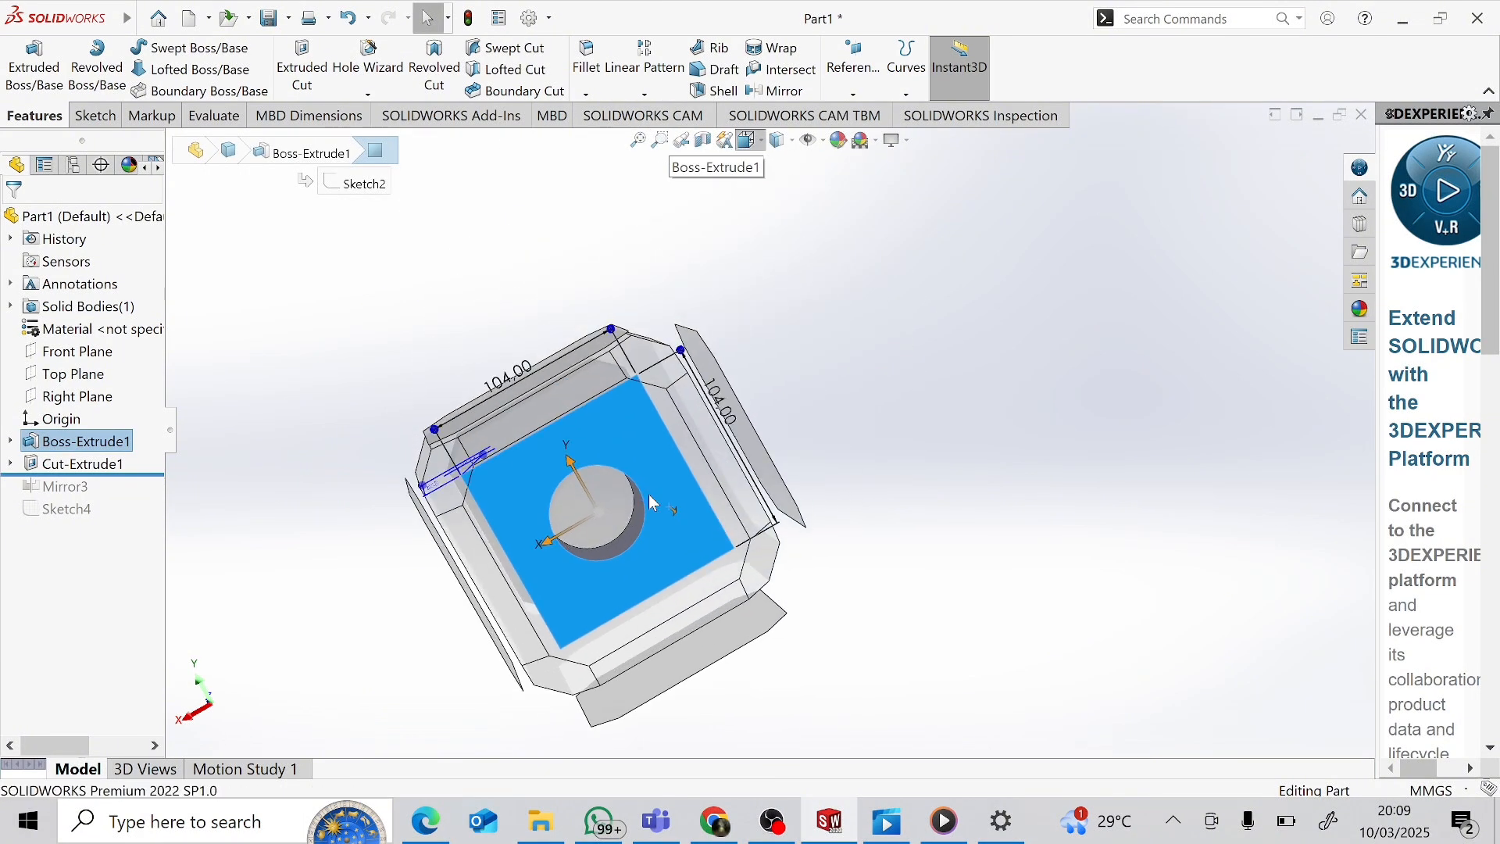
pyautogui.click(119, 117)
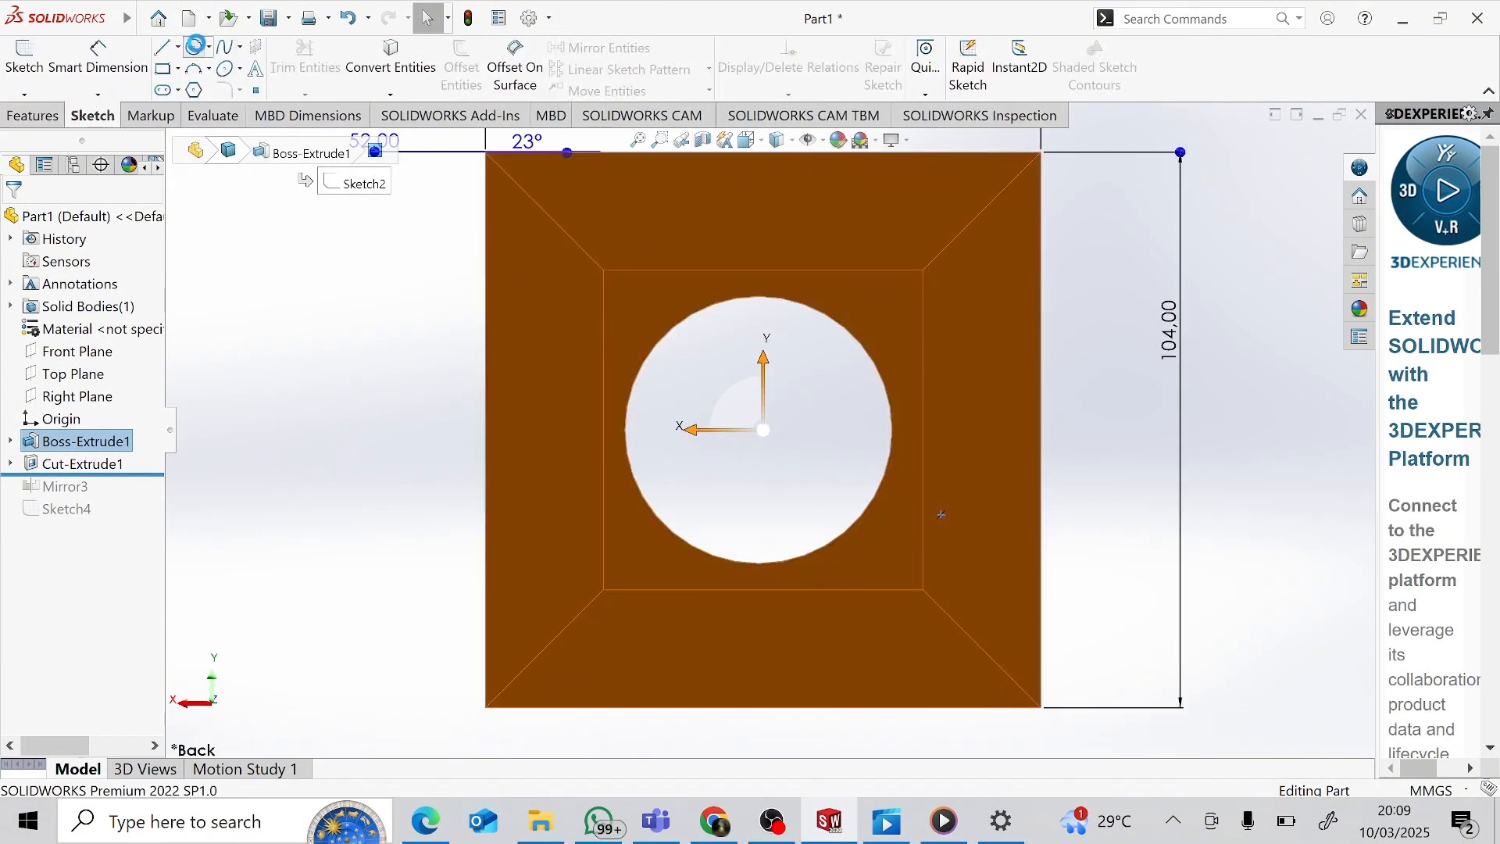
pyautogui.click(942, 514)
pyautogui.click(769, 430)
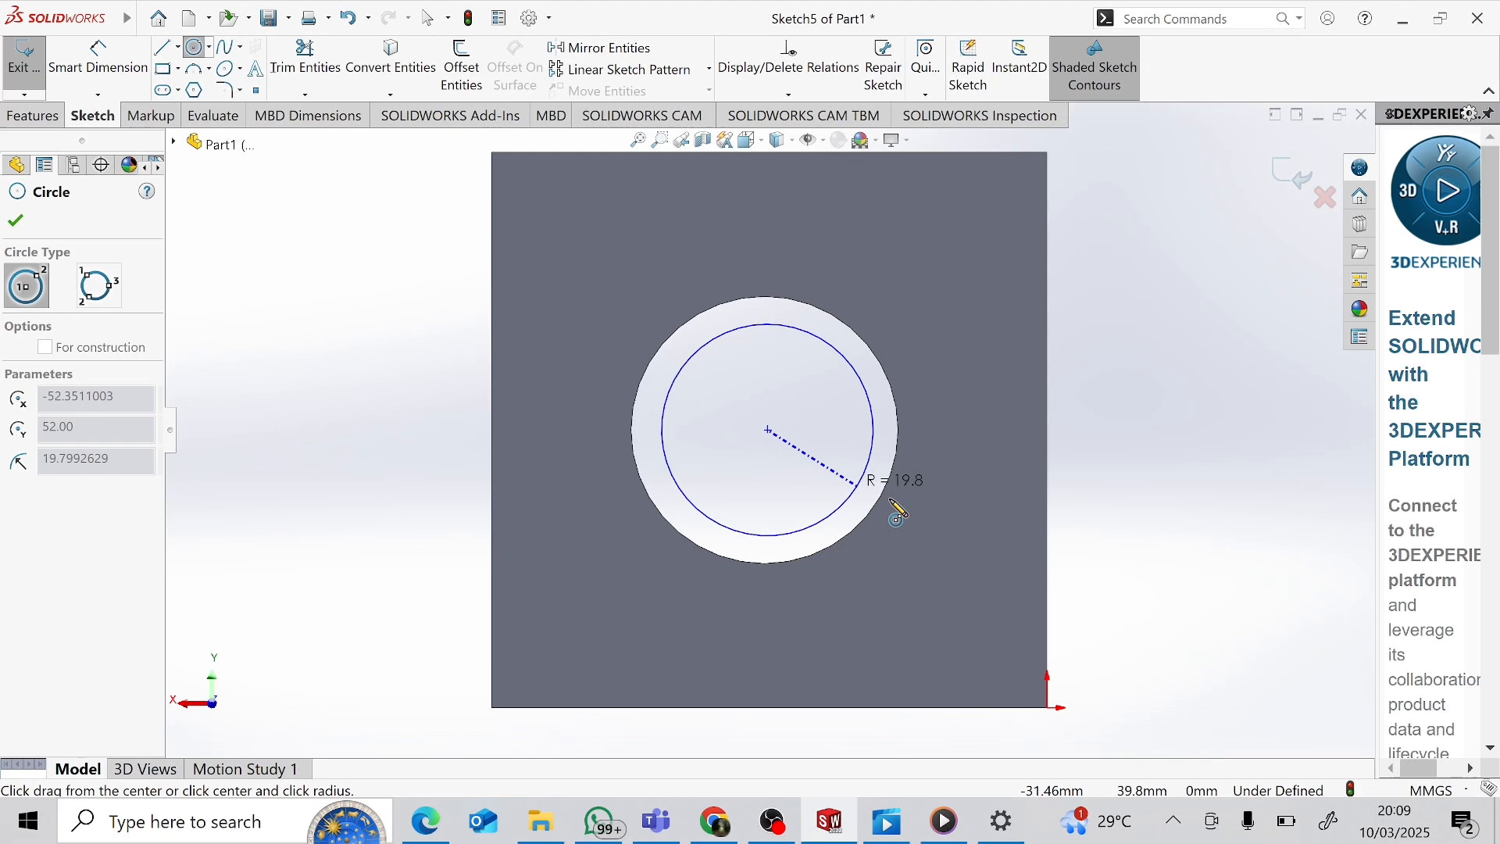
pyautogui.click(945, 528)
pyautogui.press('Escape')
# Step: Dimension the new circle on the large square face to a diameter of 70 mm
pyautogui.click(98, 59)
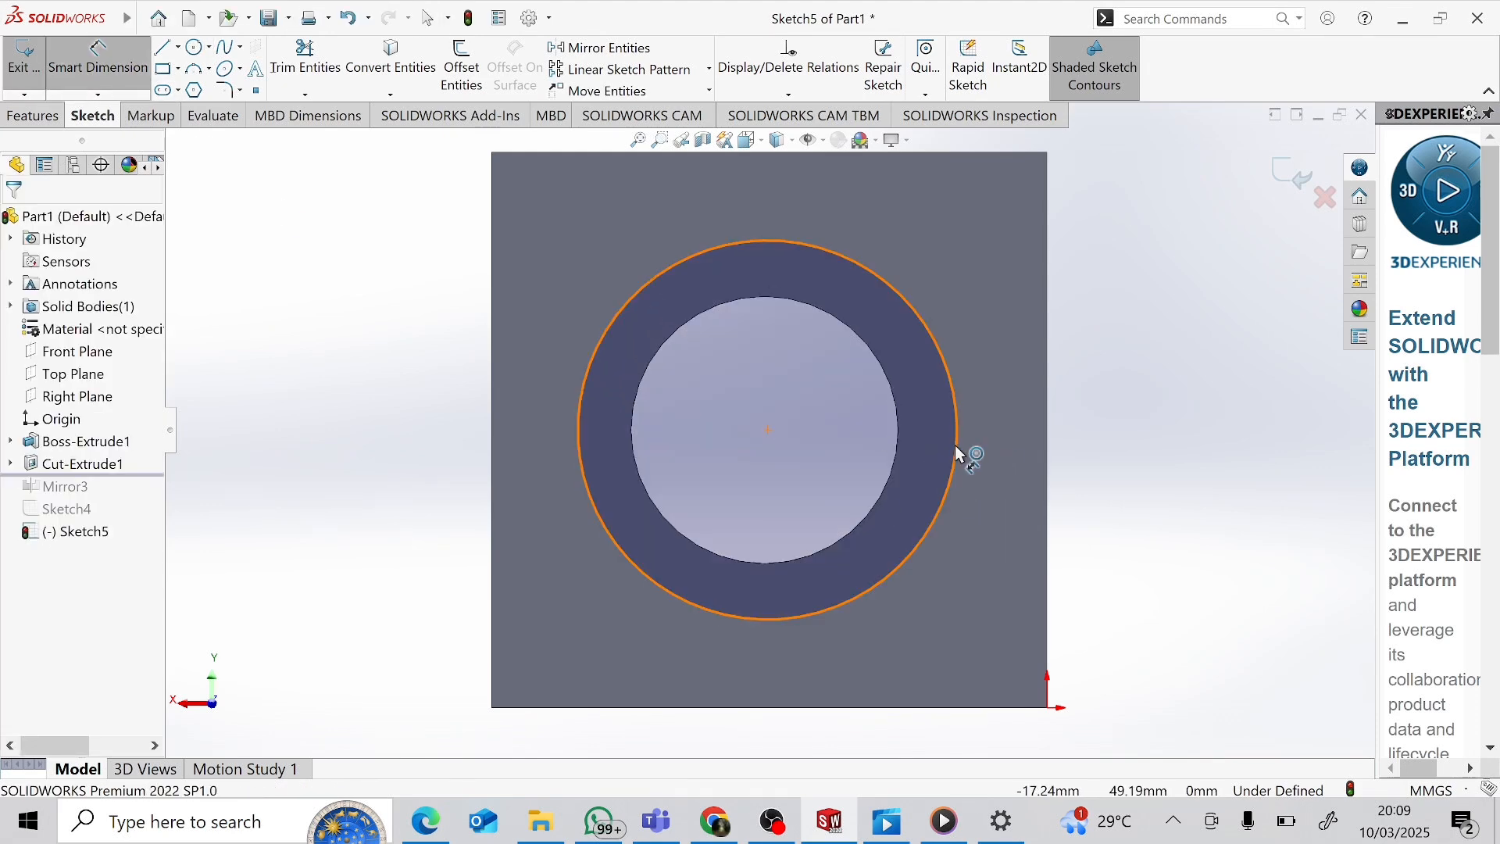
pyautogui.click(957, 454)
pyautogui.click(1239, 429)
pyautogui.press('Return')
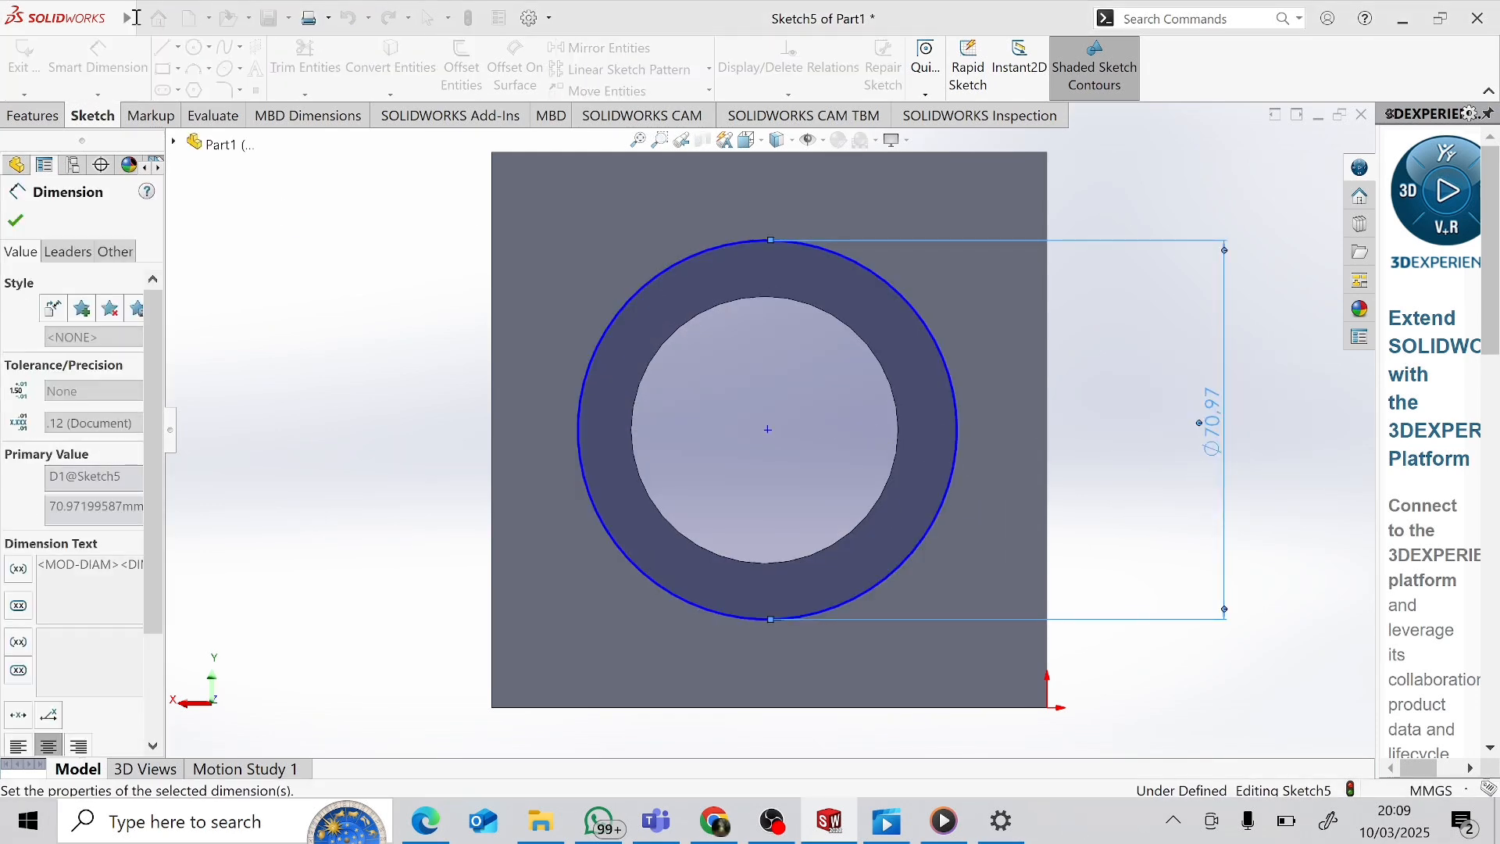
pyautogui.click(15, 220)
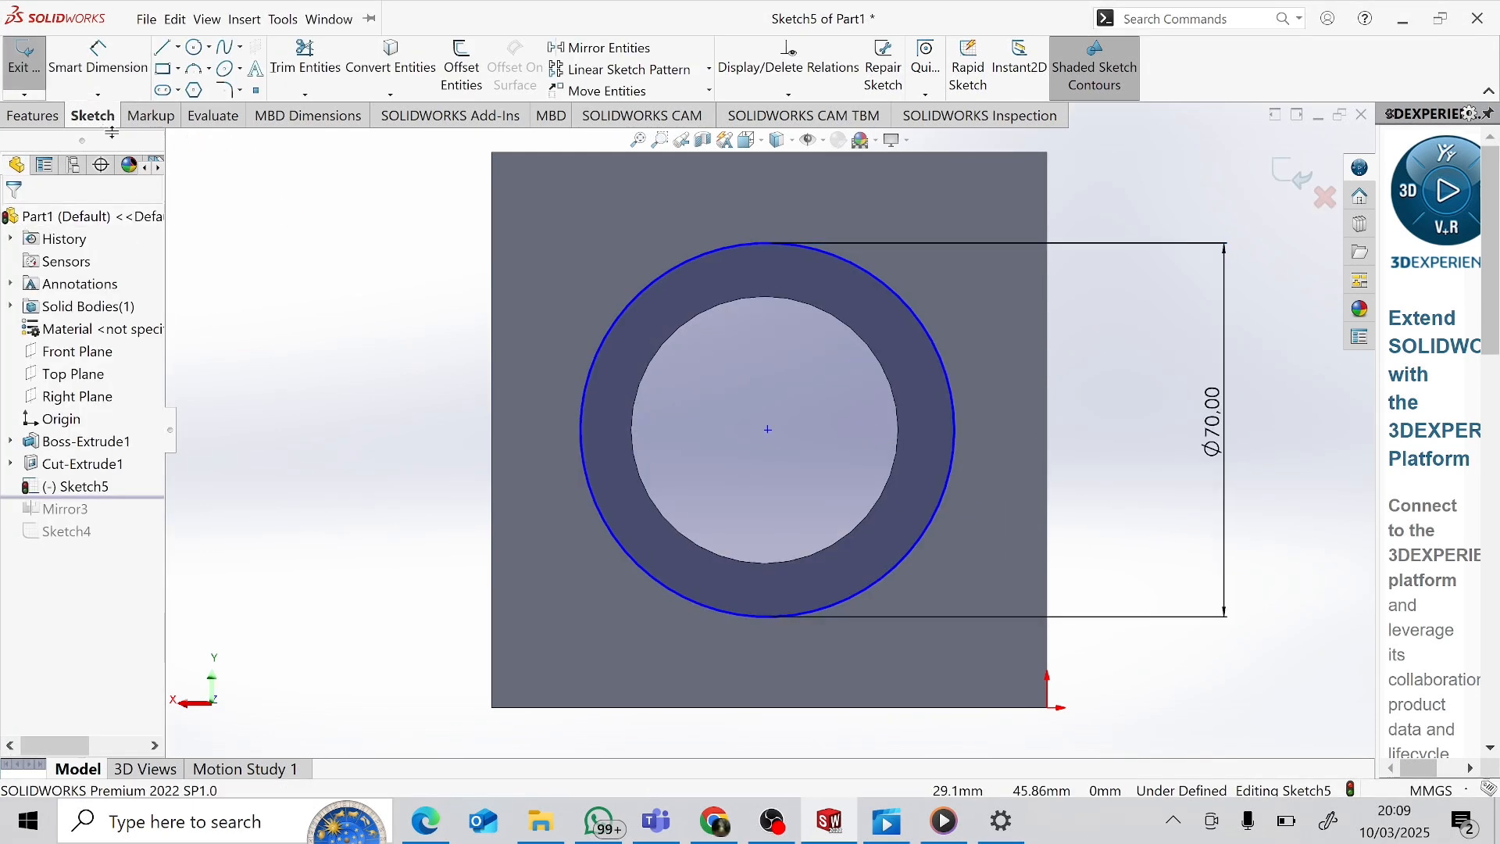
# Step: Make the 70 mm circle concentric with the circular edge of the through hole
pyautogui.click(955, 446)
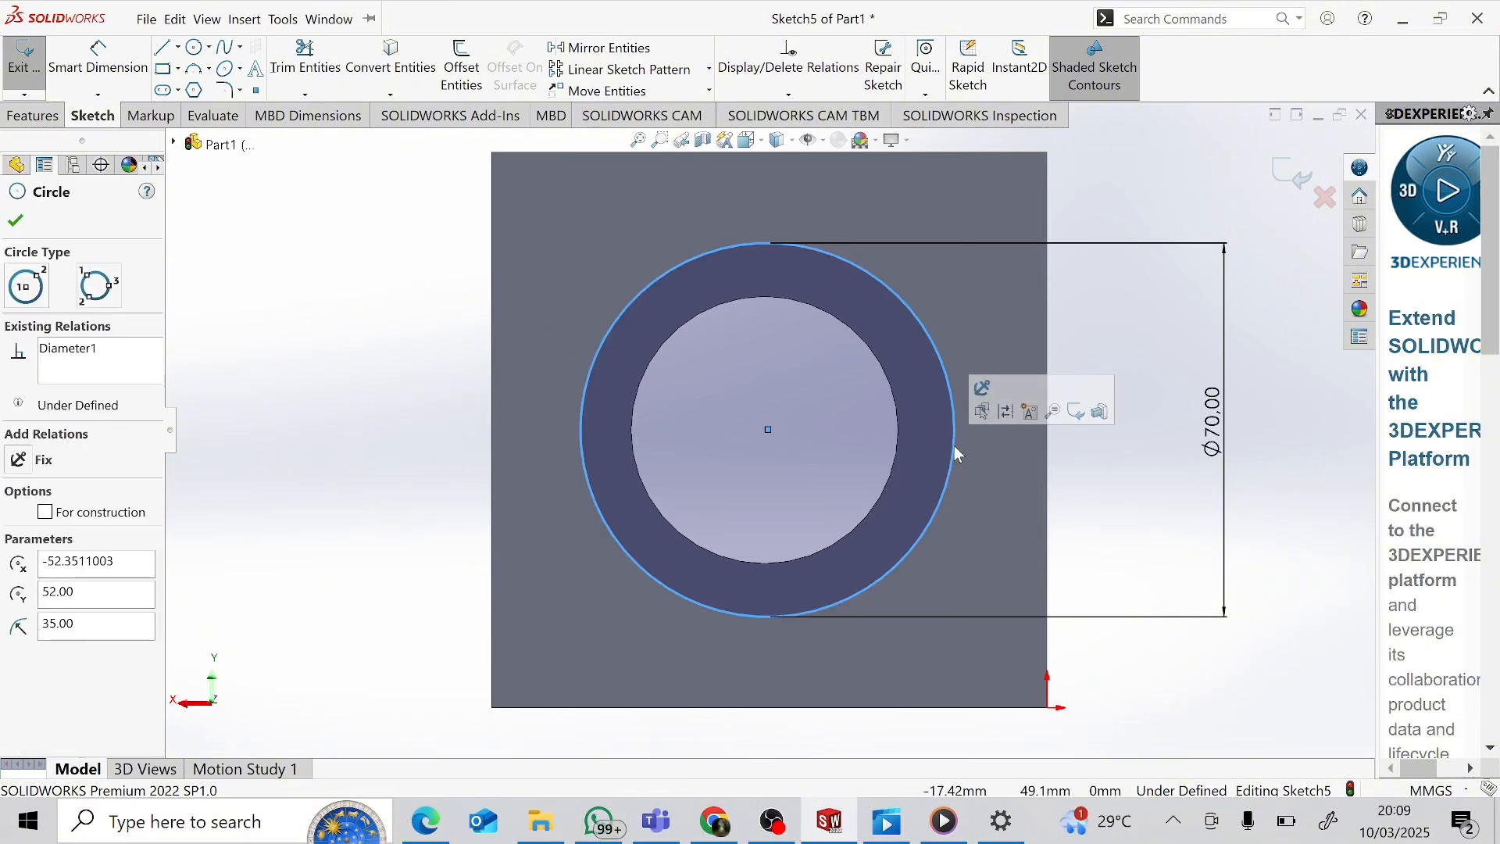
pyautogui.keyDown('ctrl'); pyautogui.click(899, 435); pyautogui.keyUp('ctrl')
pyautogui.click(59, 527)
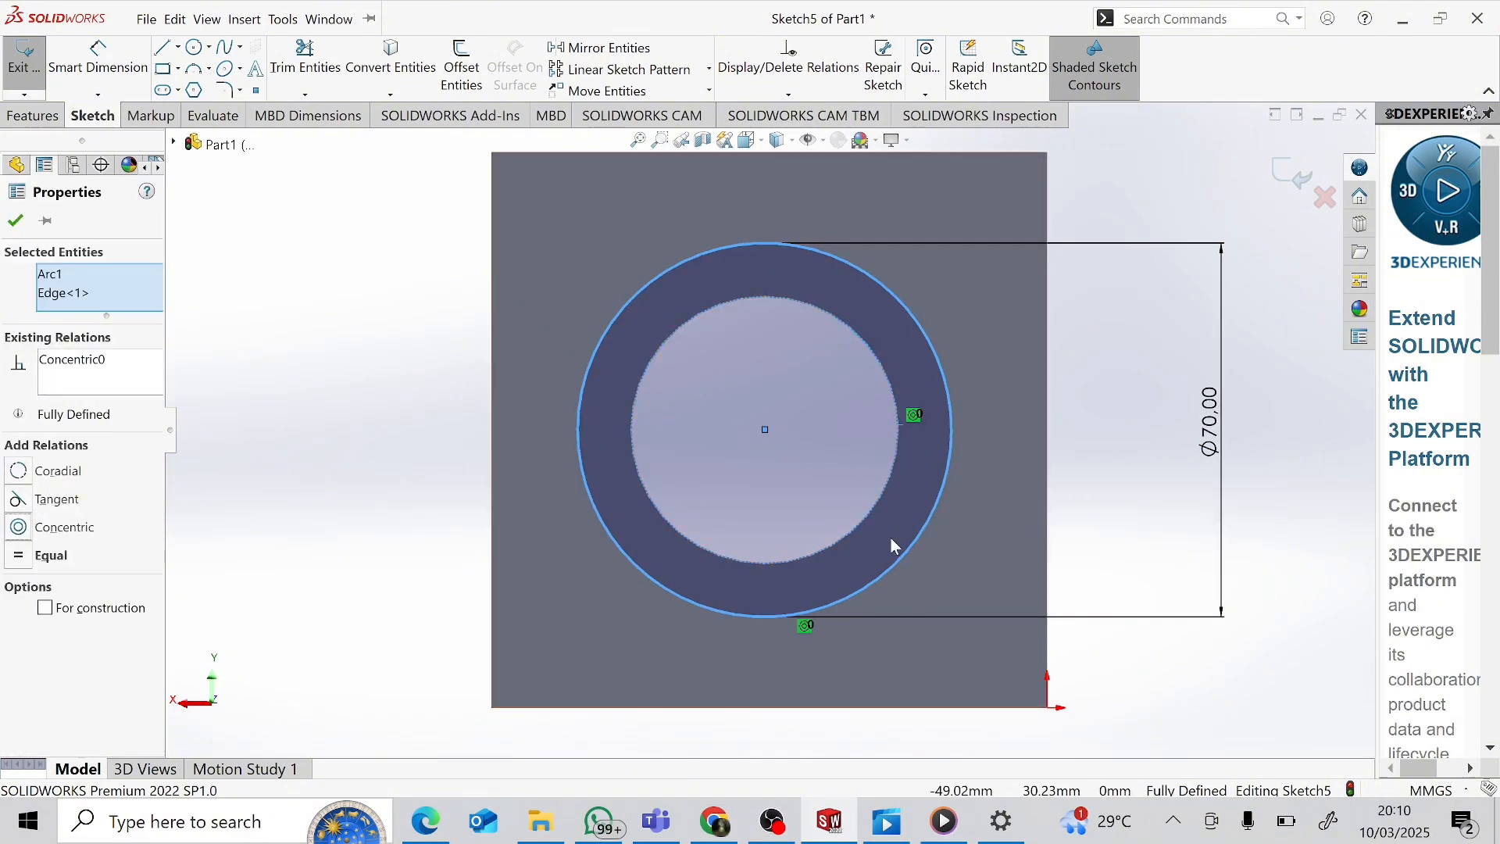
pyautogui.press('Escape')
# Step: Cut the 70 mm circle 10 mm deep with a blind Extruded Cut, and roll the model forward to include the mirror
pyautogui.click(69, 111)
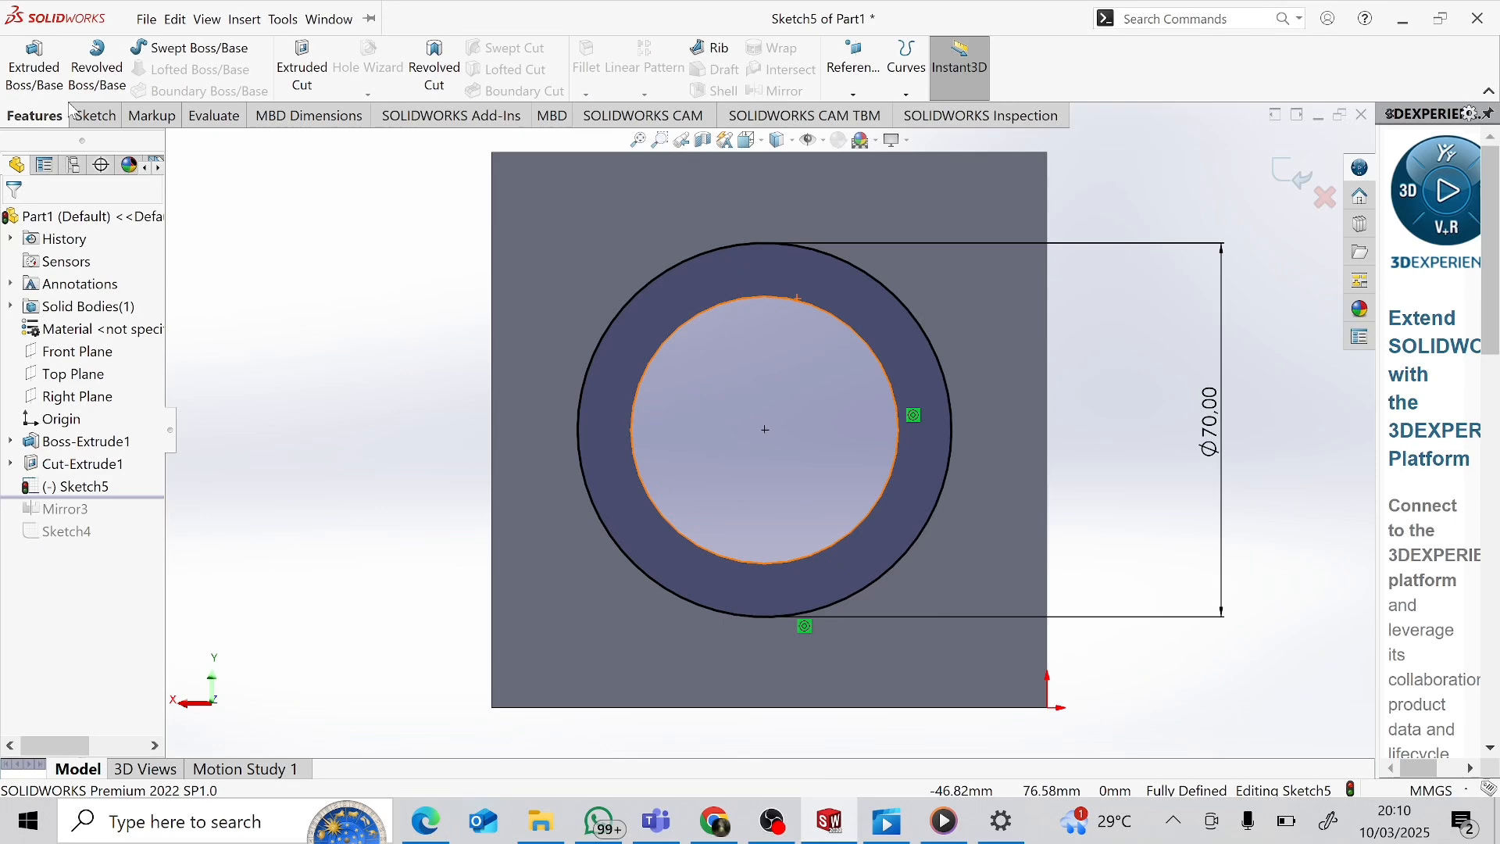
pyautogui.click(302, 68)
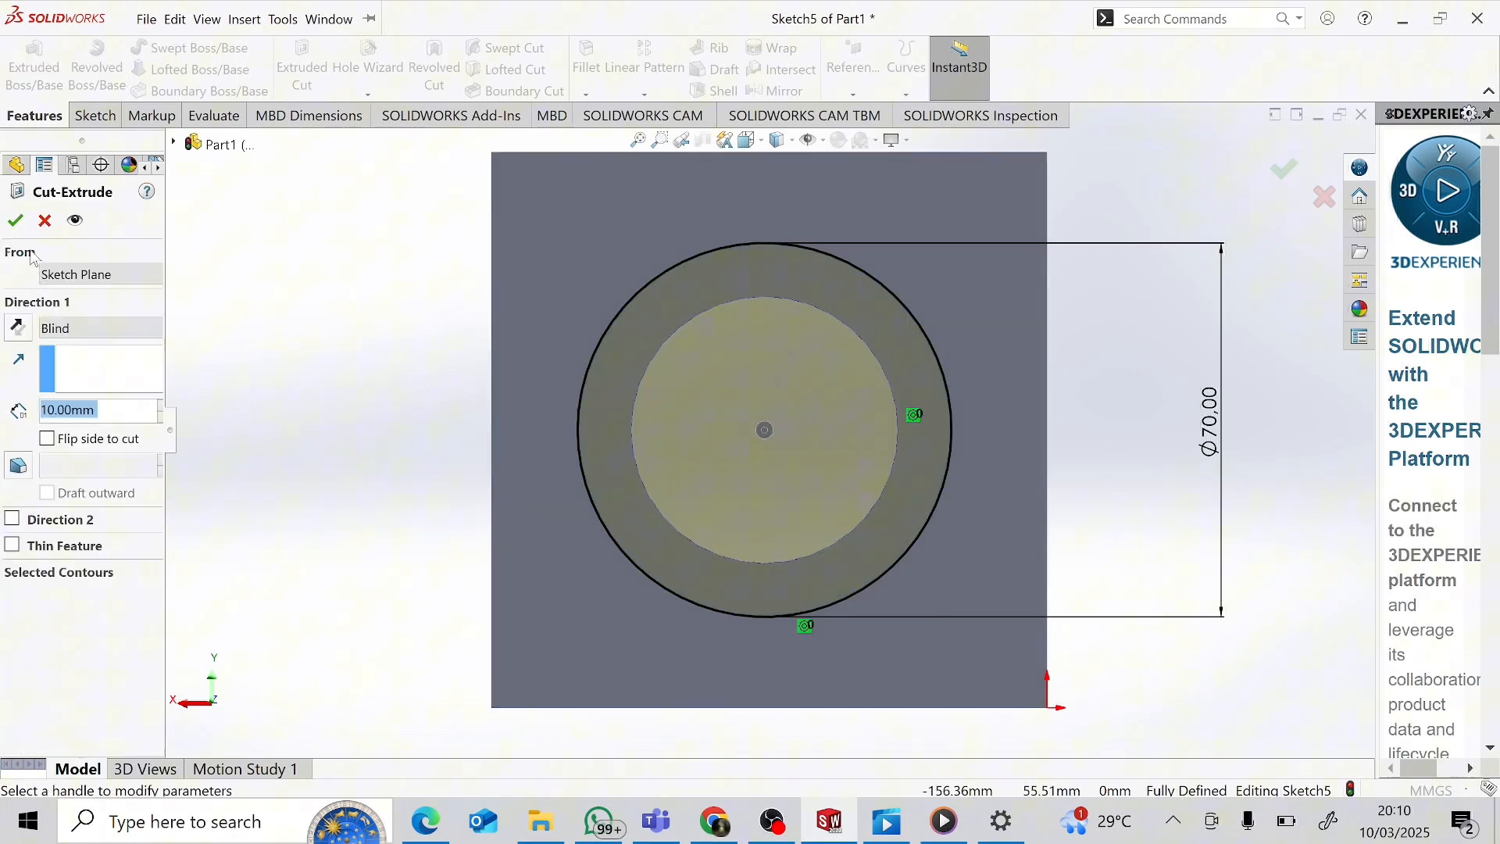
pyautogui.rightClick(1125, 556)
pyautogui.moveTo(1131, 549); pyautogui.dragTo(1034, 512, button='middle')
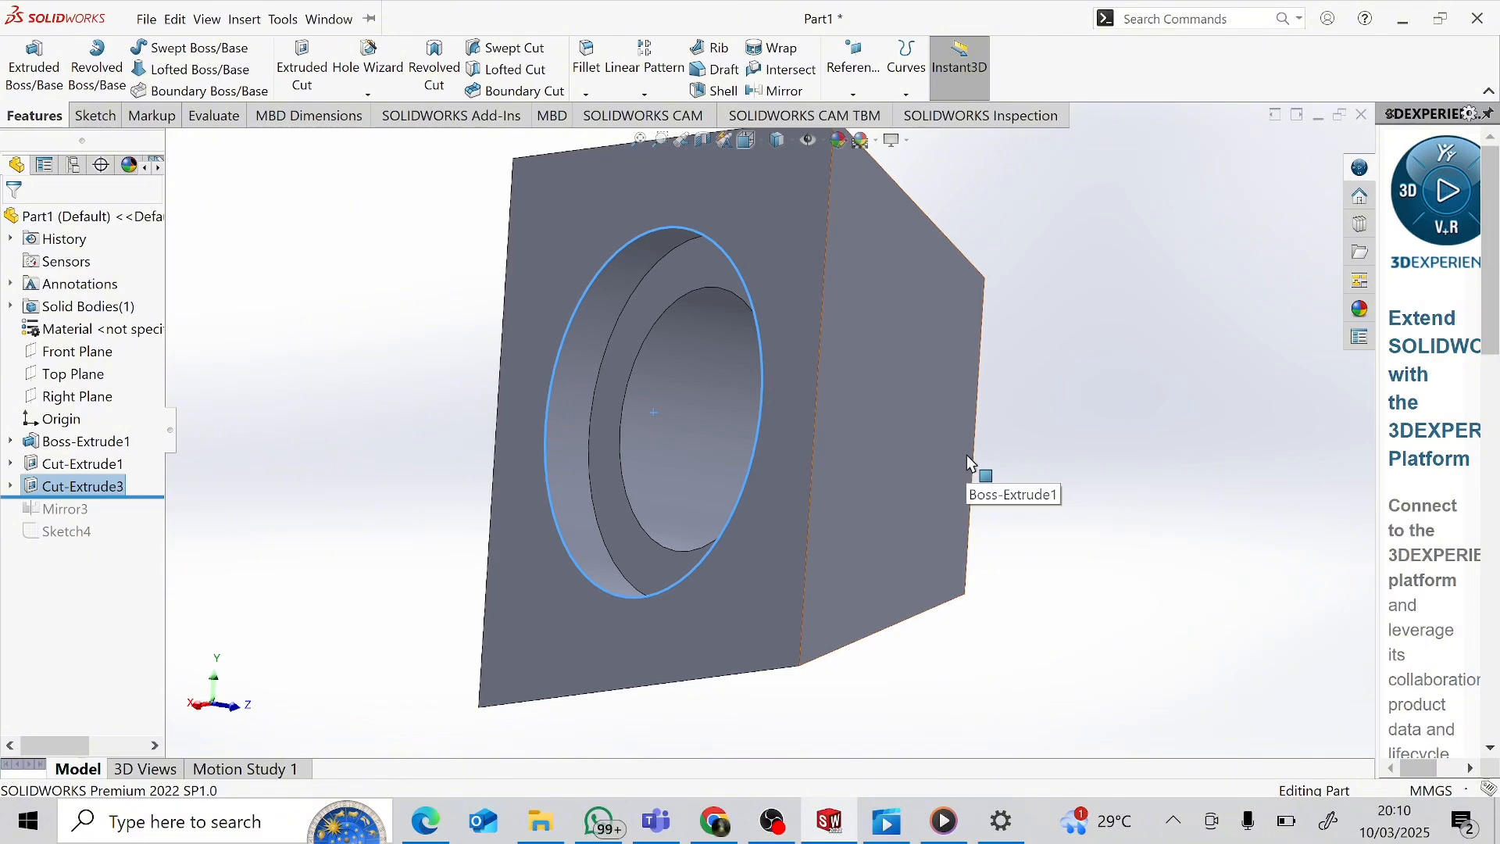
pyautogui.moveTo(78, 497); pyautogui.dragTo(332, 514)
pyautogui.moveTo(1302, 476); pyautogui.dragTo(852, 344, button='middle')
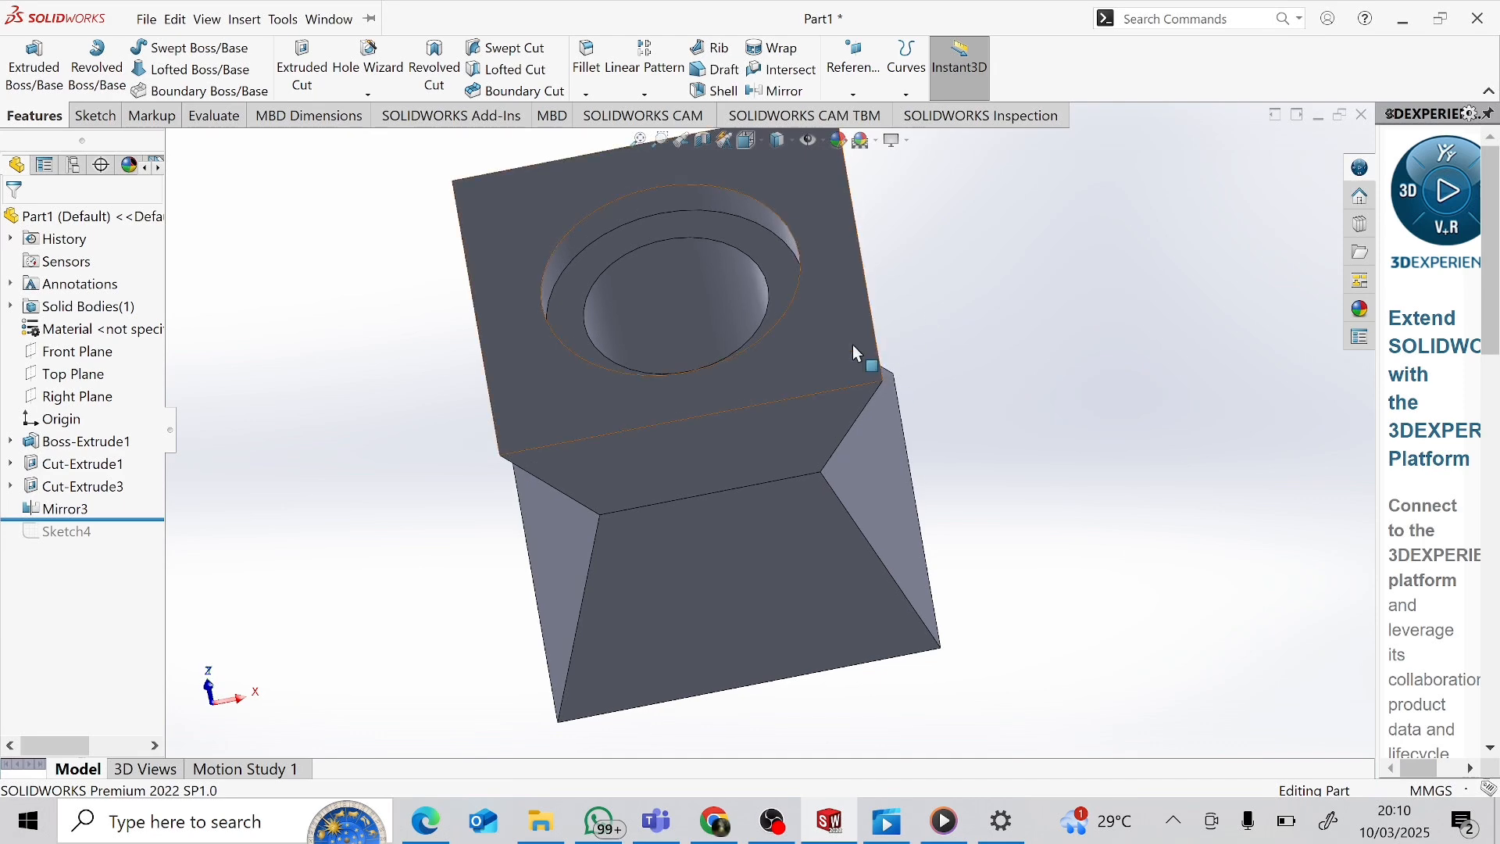
# Step: Start a sketch on the large square end face and draw a rectangle about 42 by 40 mm from the face's lower-right corner
pyautogui.click(750, 141)
pyautogui.click(644, 377)
pyautogui.click(175, 19)
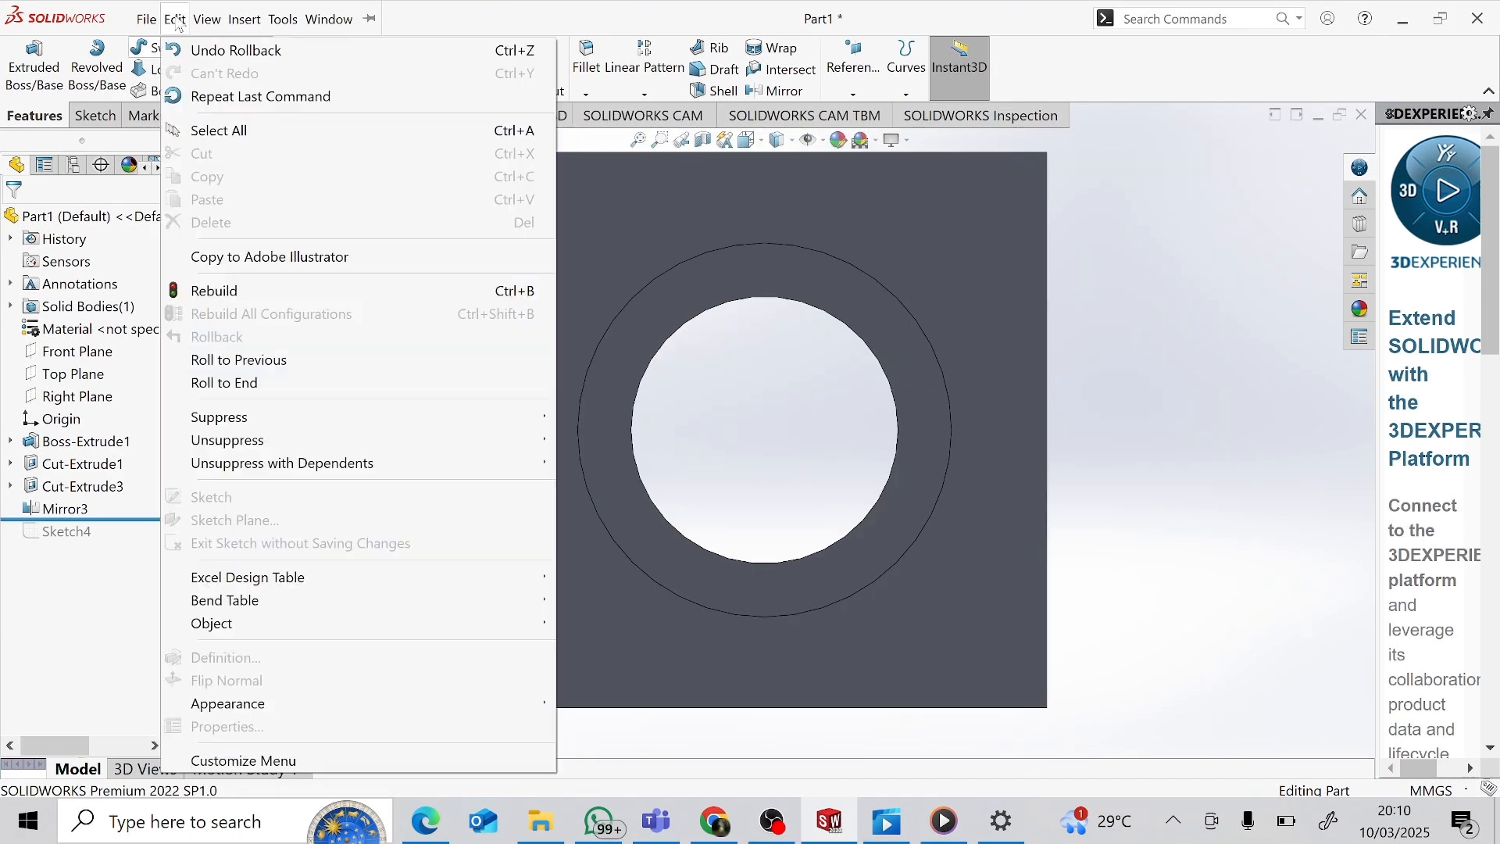
pyautogui.click(92, 116)
pyautogui.click(25, 63)
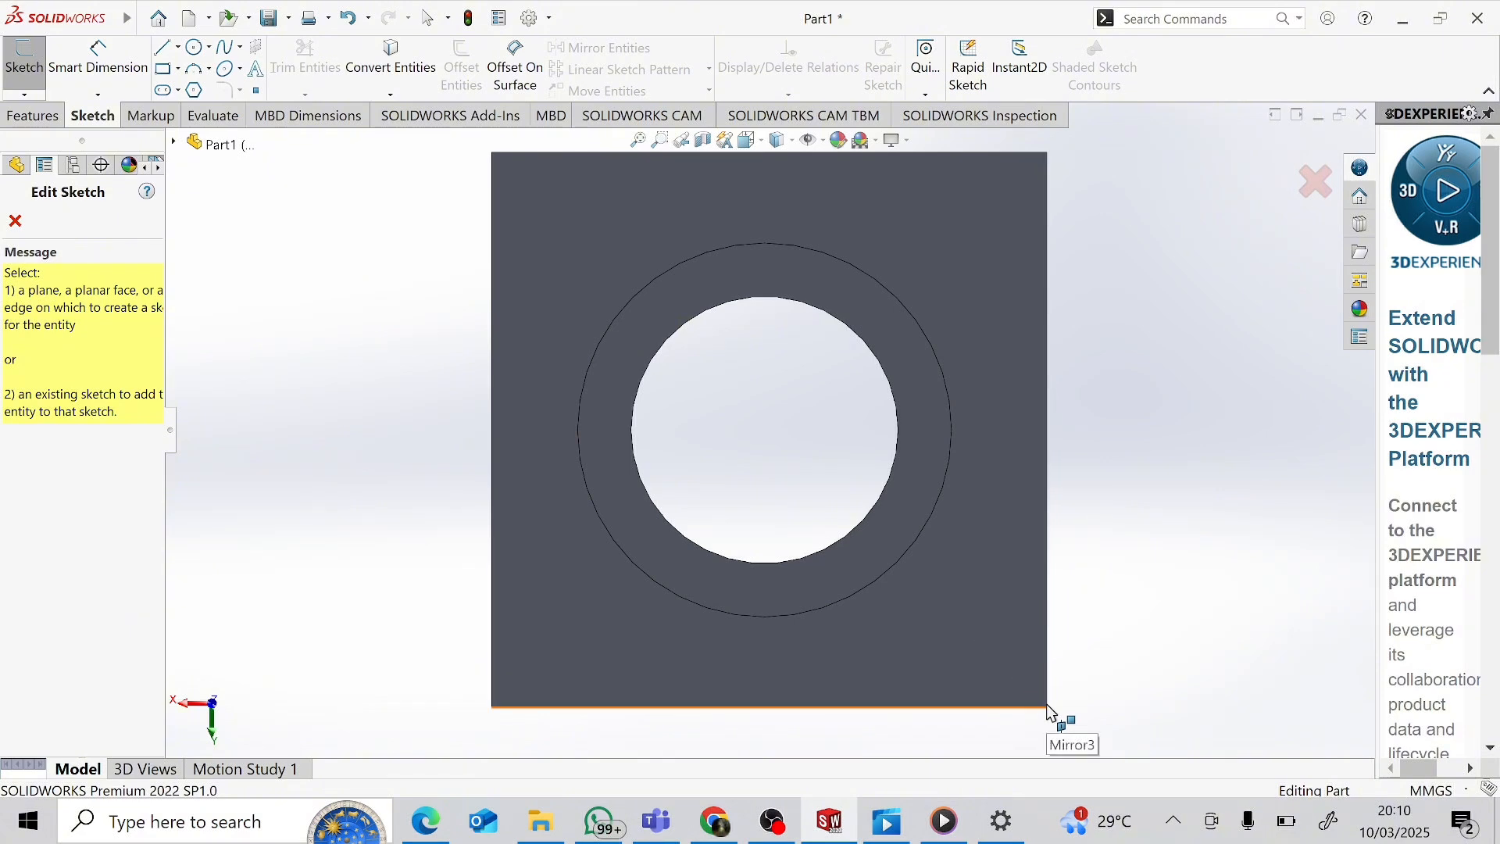
pyautogui.click(998, 493)
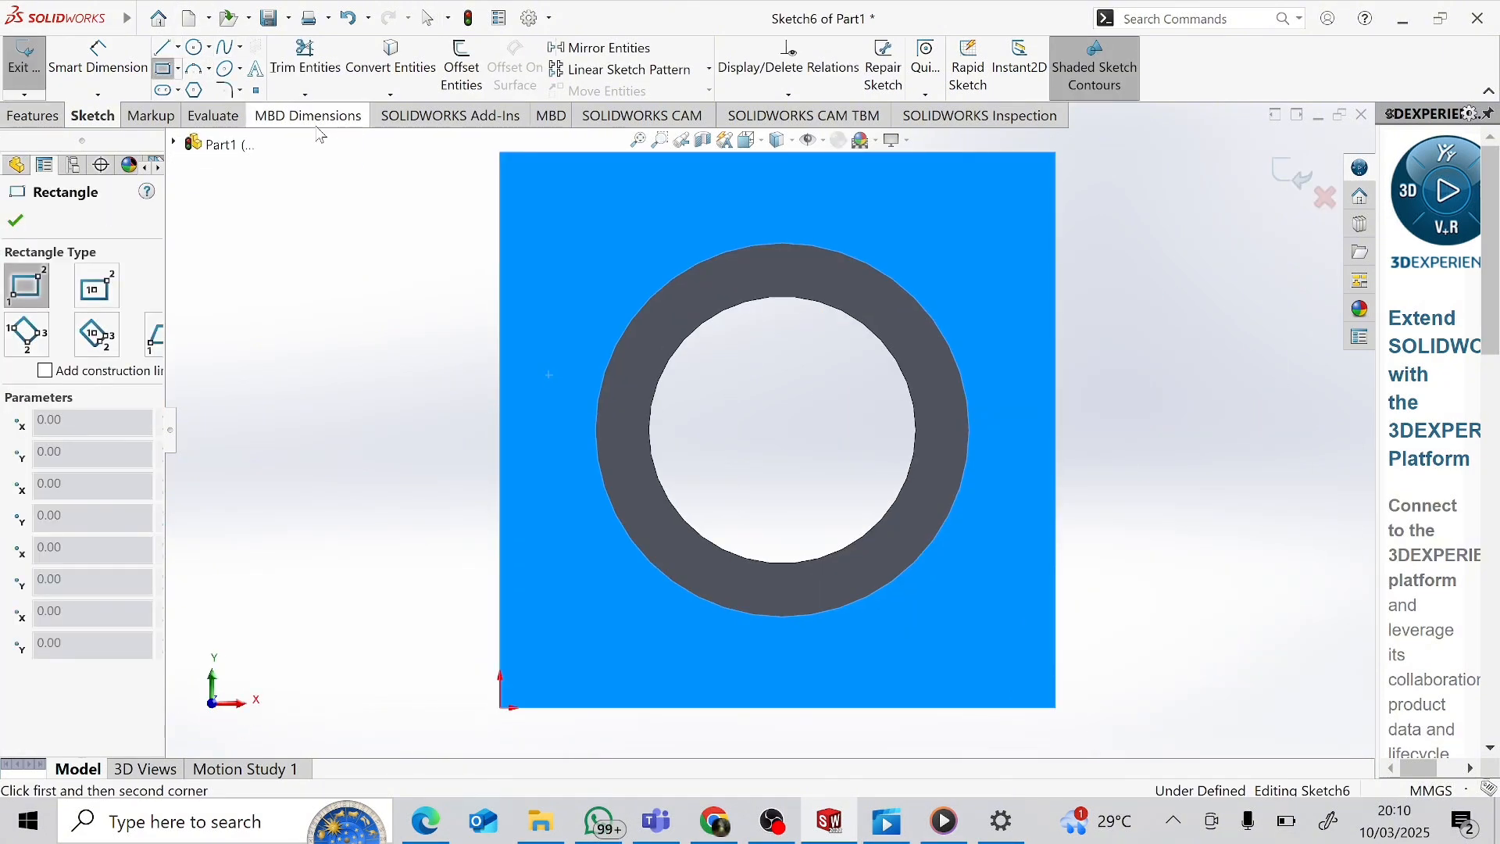
pyautogui.click(1056, 708)
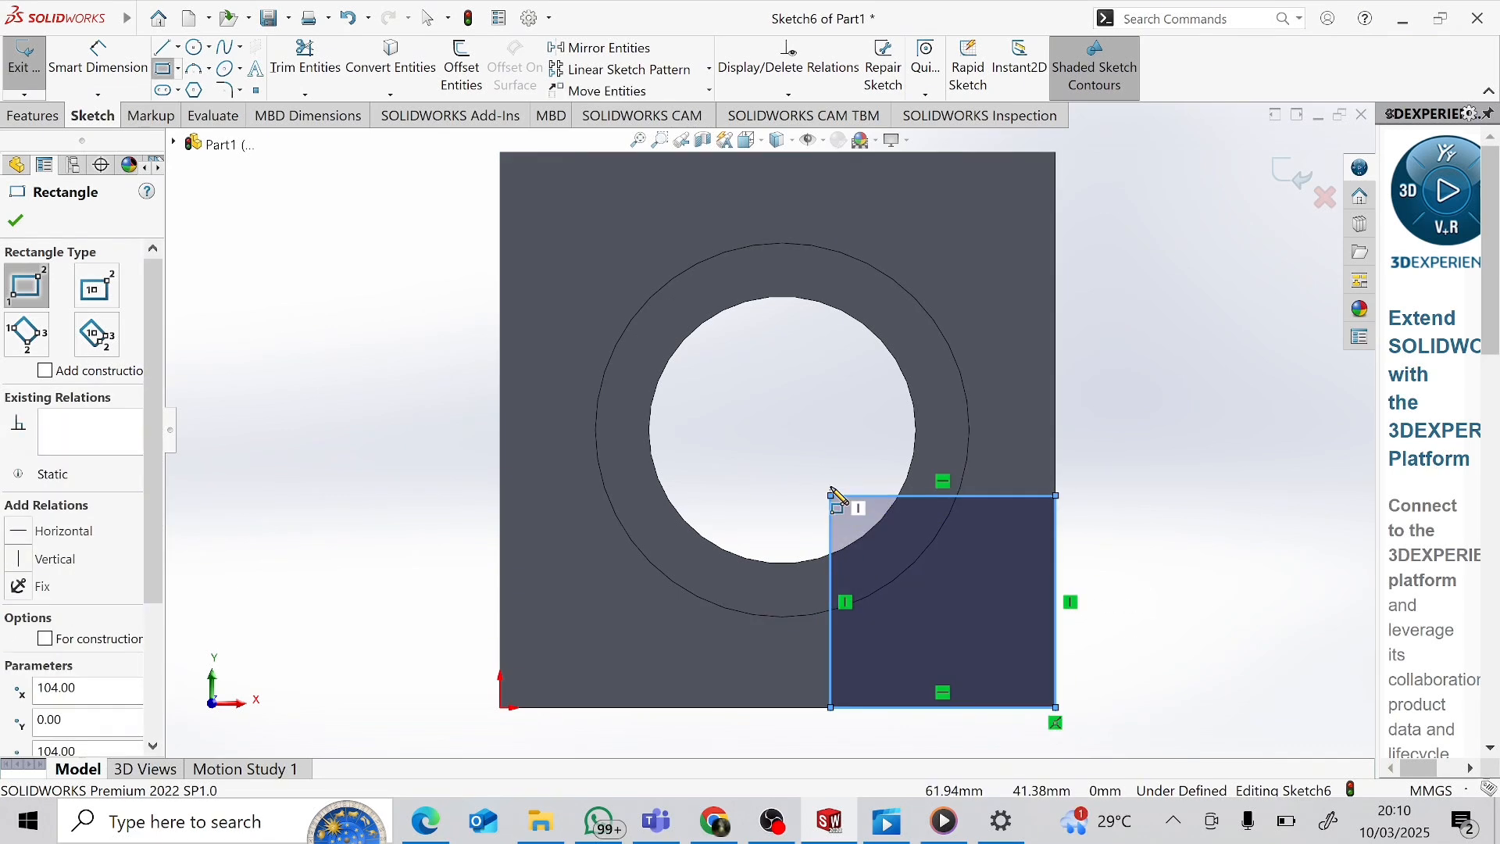
pyautogui.press('Escape')
# Step: Try to dimension the diagonal distance between the rectangle's upper-right and lower-left corners
pyautogui.click(97, 67)
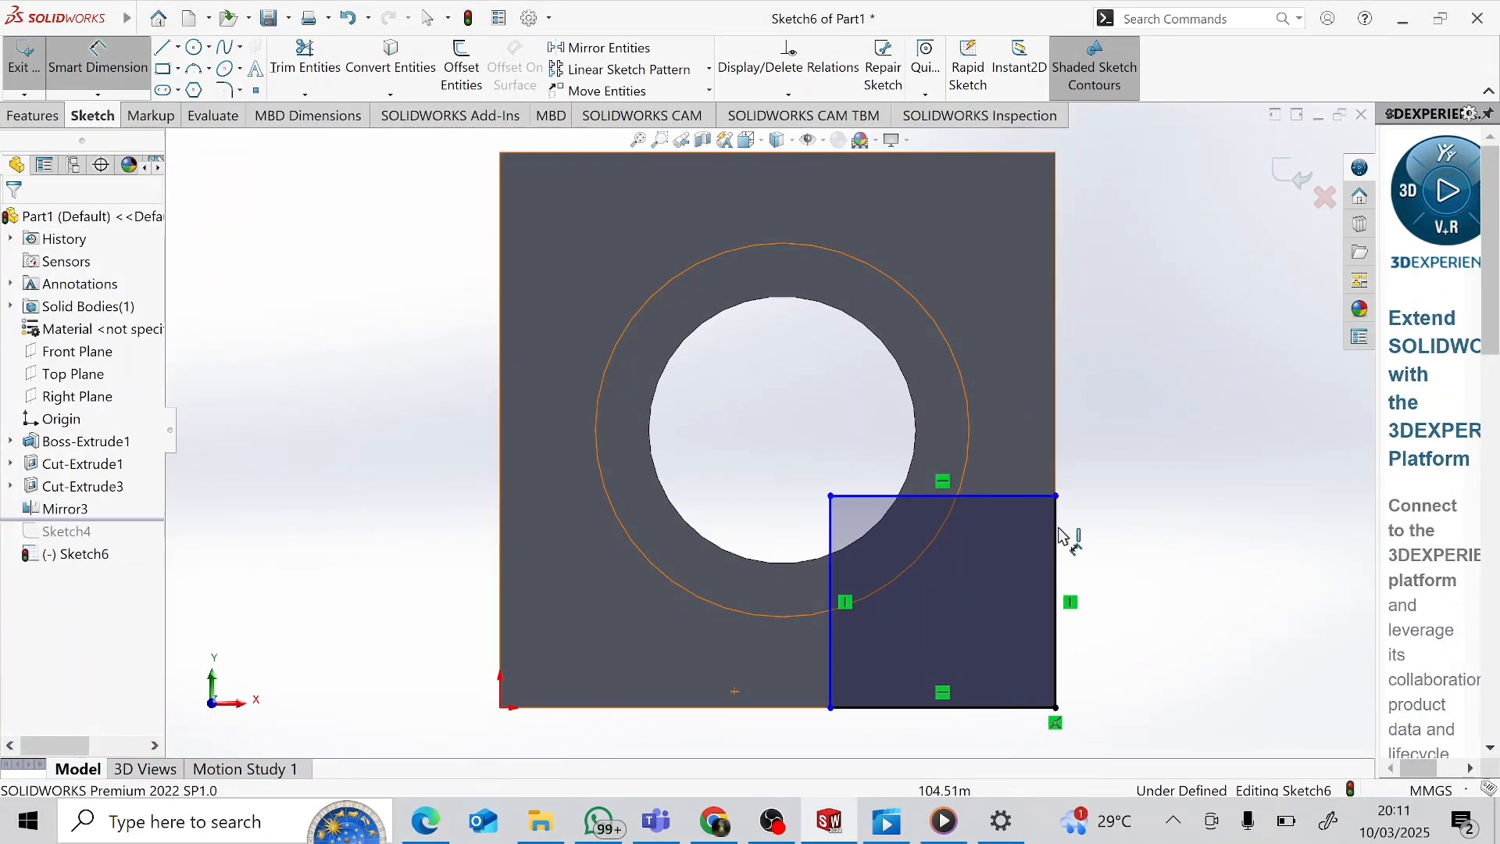
pyautogui.click(1057, 497)
pyautogui.click(831, 708)
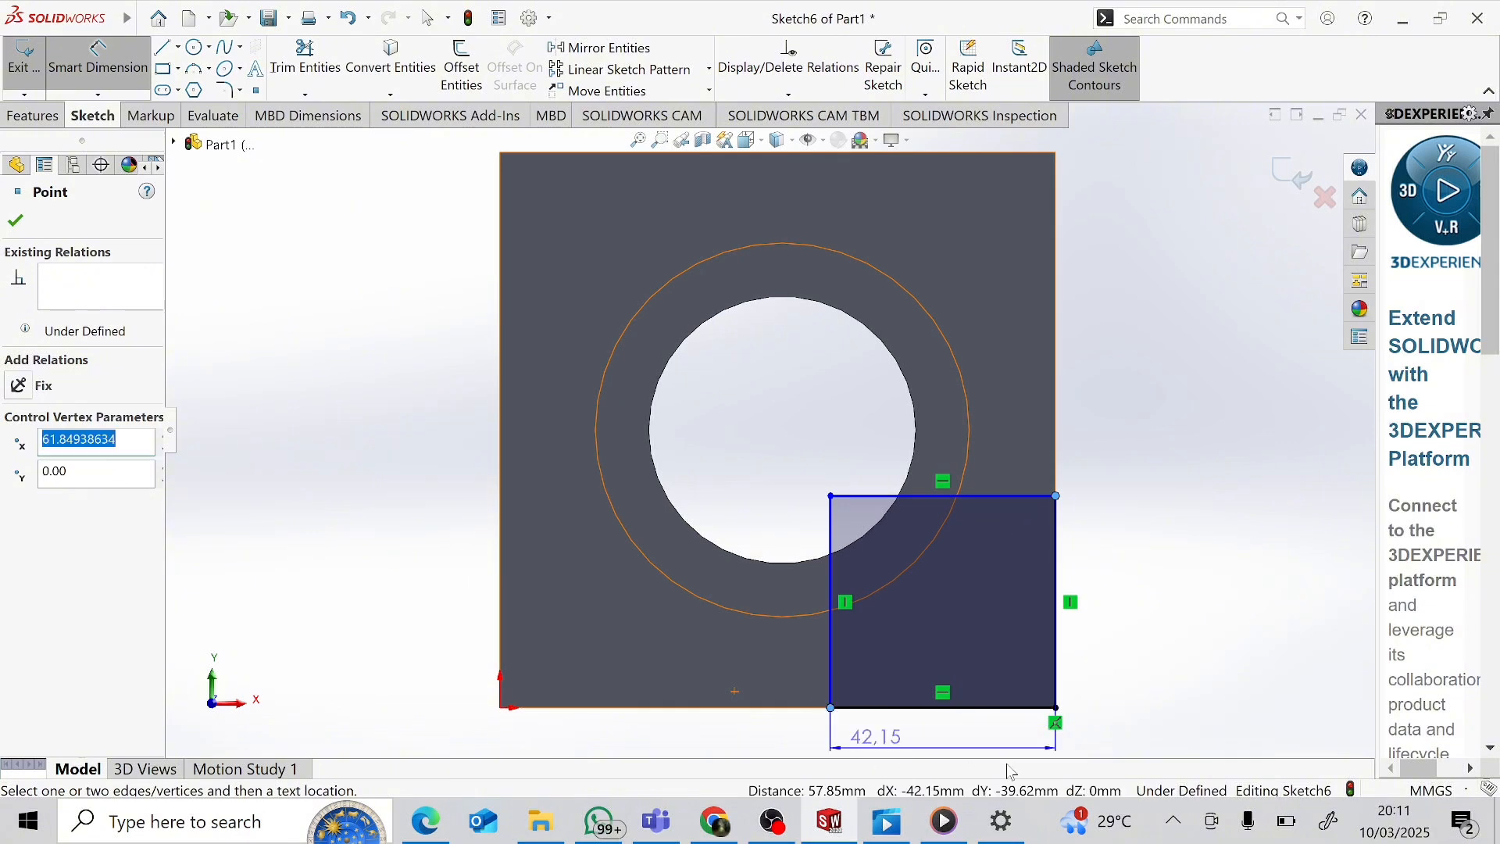
pyautogui.click(1099, 753)
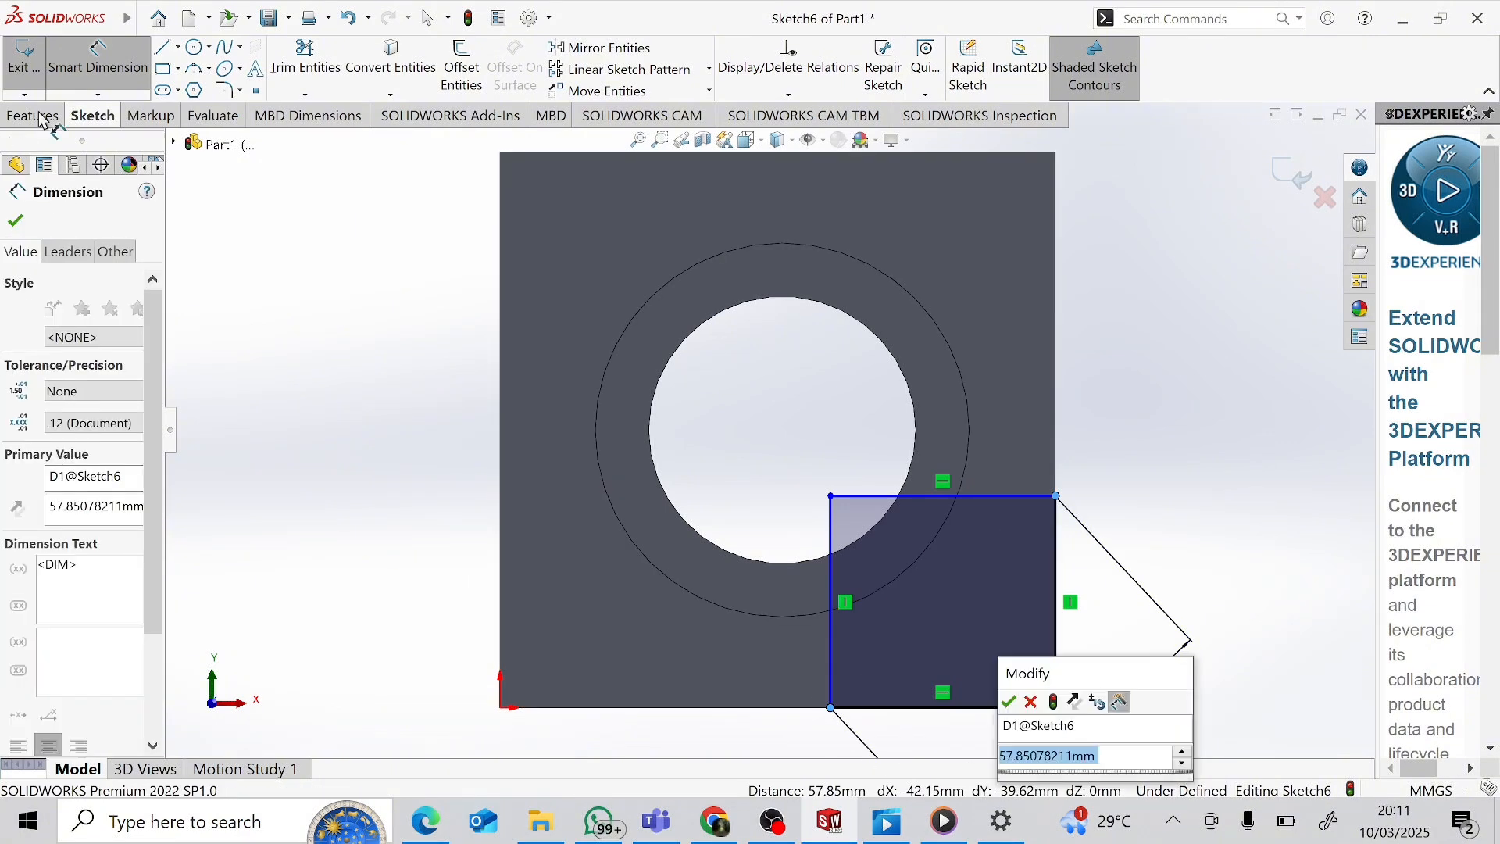
pyautogui.press('Escape')
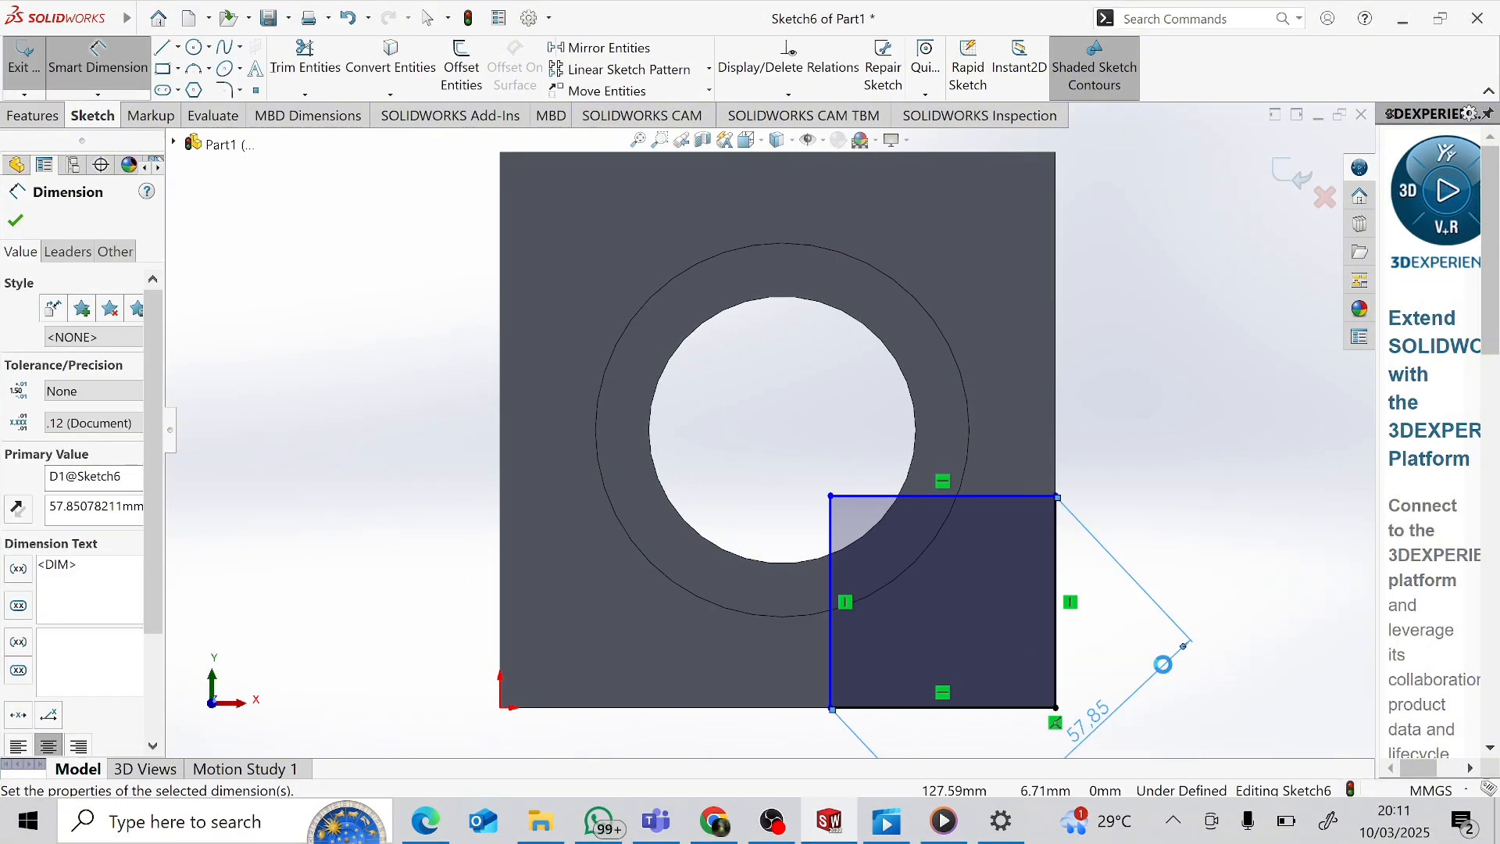
pyautogui.press('Escape')
# Step: Try to draw a short horizontal centerline outward from near the rectangle's upper-right corner
pyautogui.click(178, 46)
pyautogui.click(234, 94)
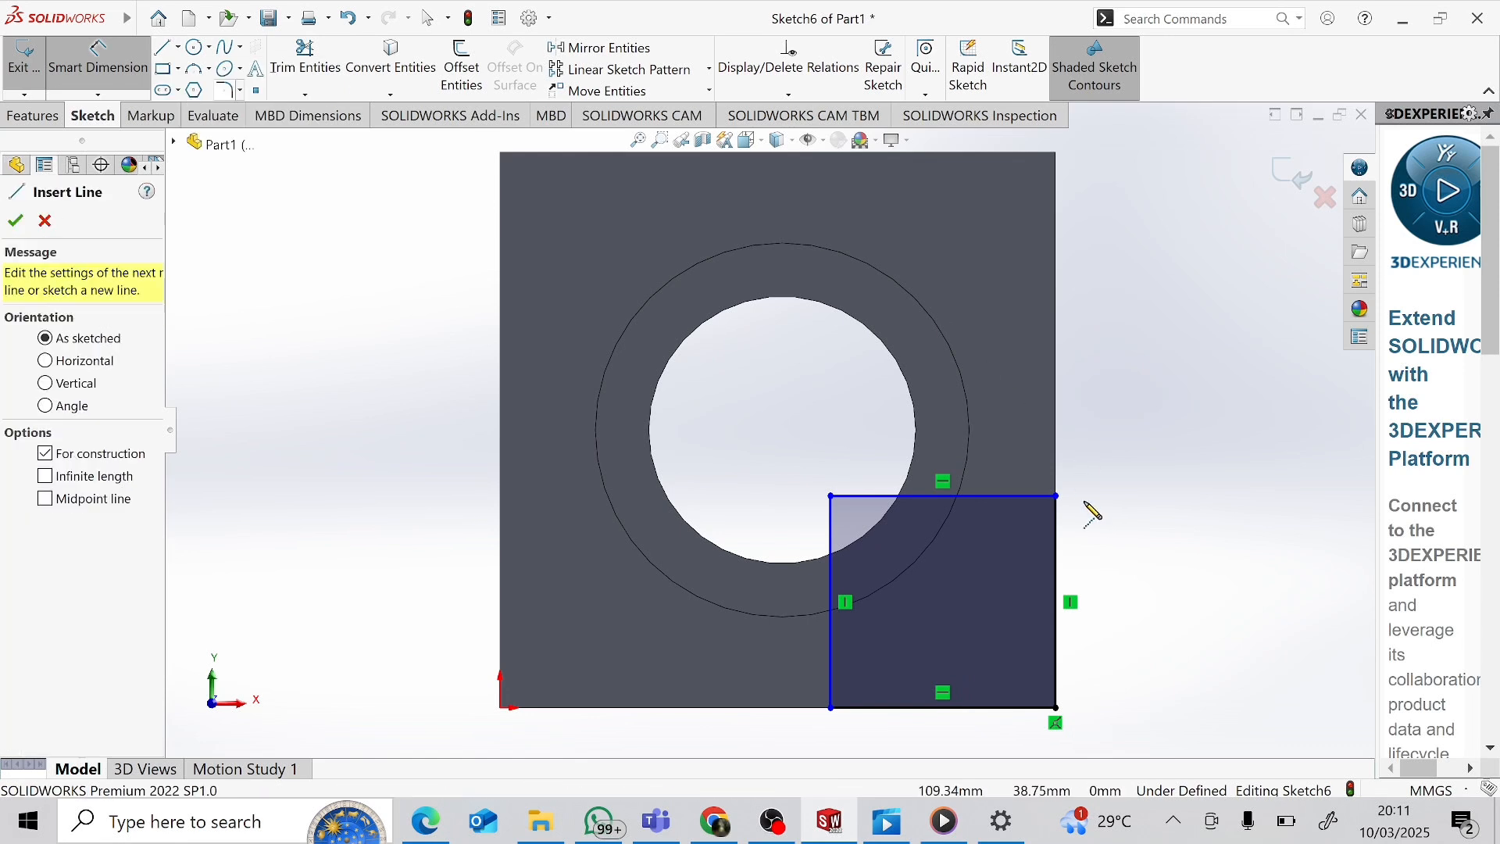
pyautogui.click(1057, 497)
pyautogui.click(1088, 499)
pyautogui.press('Escape')
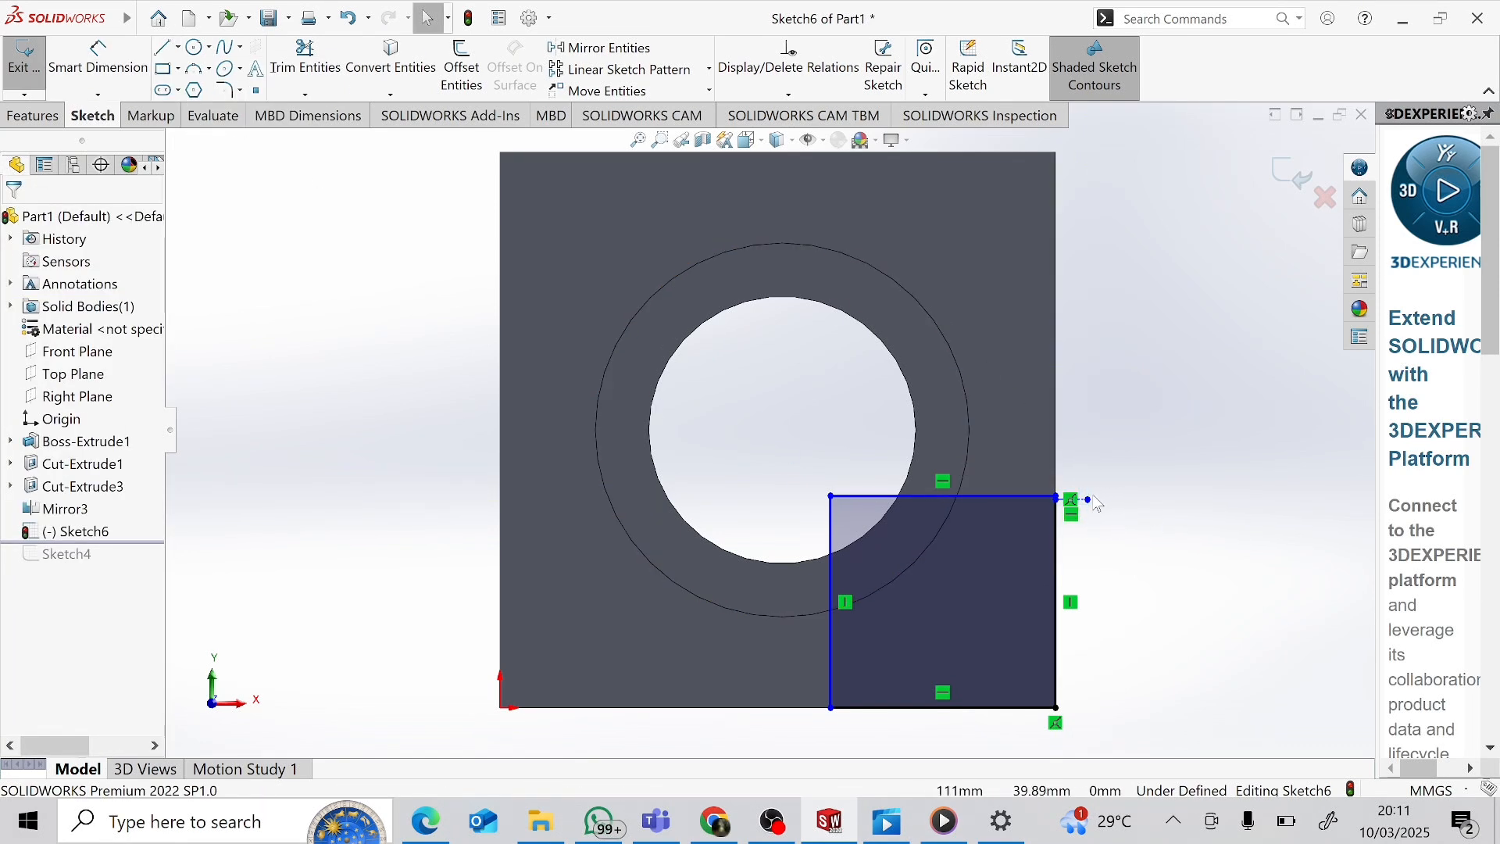
pyautogui.hotkey('ctrl', 'z')
# Step: Draw a horizontal centerline about 12 mm long outward from the rectangle's upper-right corner and a vertical line about 8 mm long down from its lower-left corner
pyautogui.click(178, 47)
pyautogui.click(203, 91)
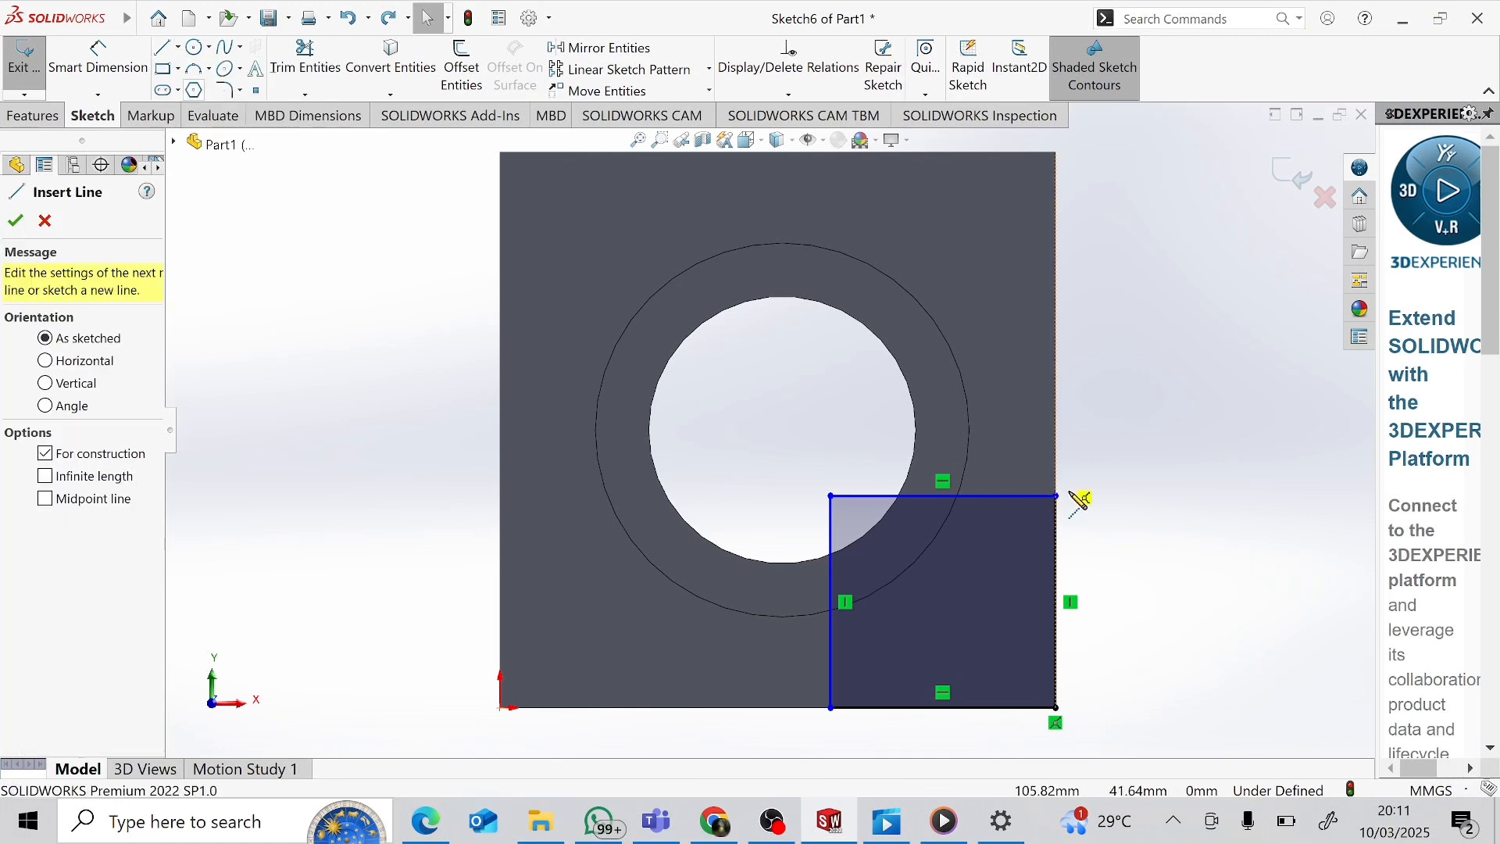
pyautogui.click(1056, 496)
pyautogui.doubleClick(1119, 496)
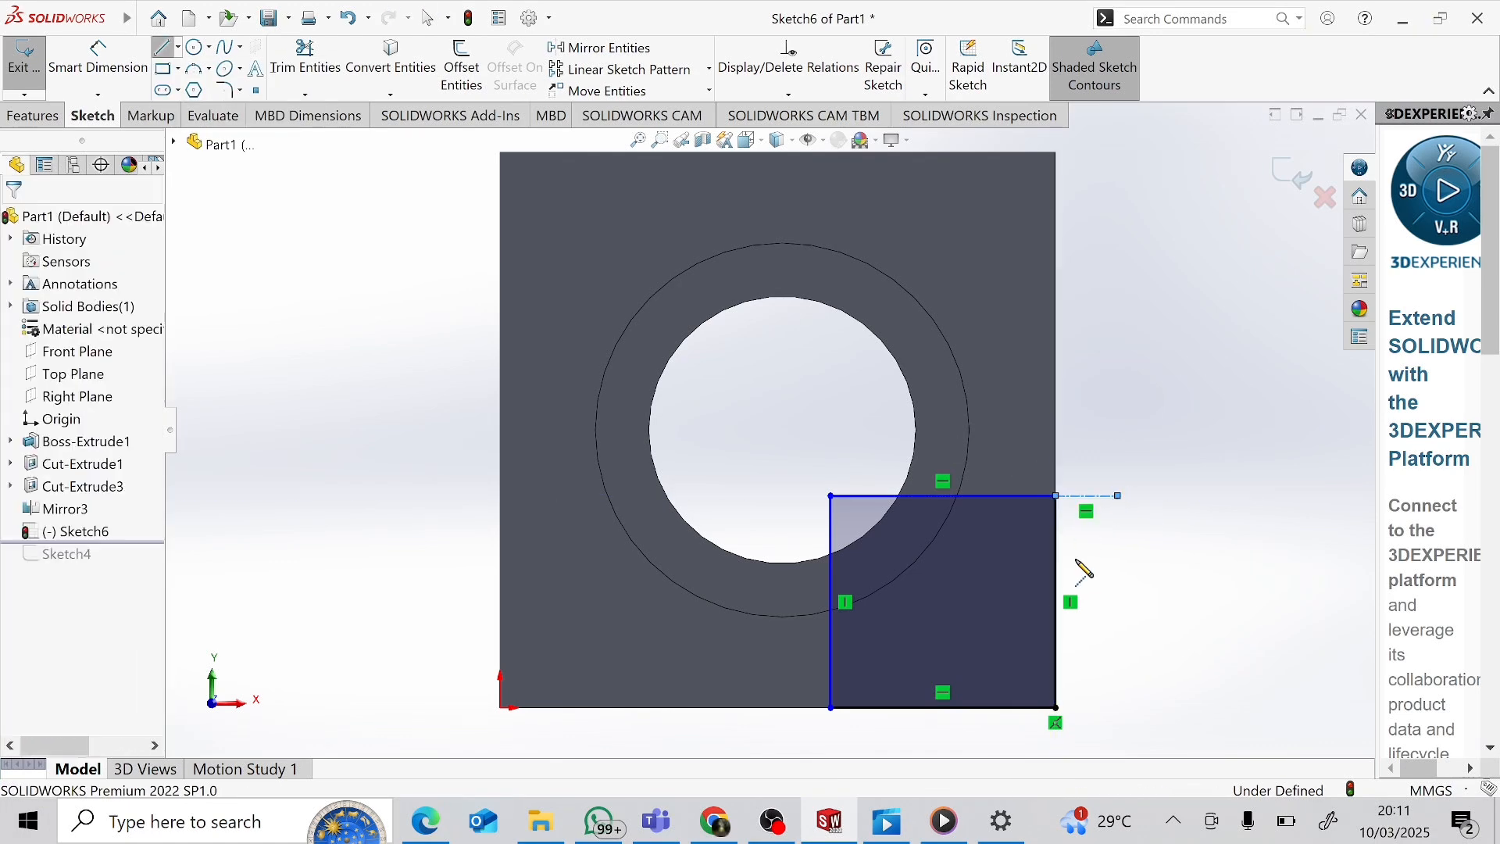
pyautogui.click(831, 708)
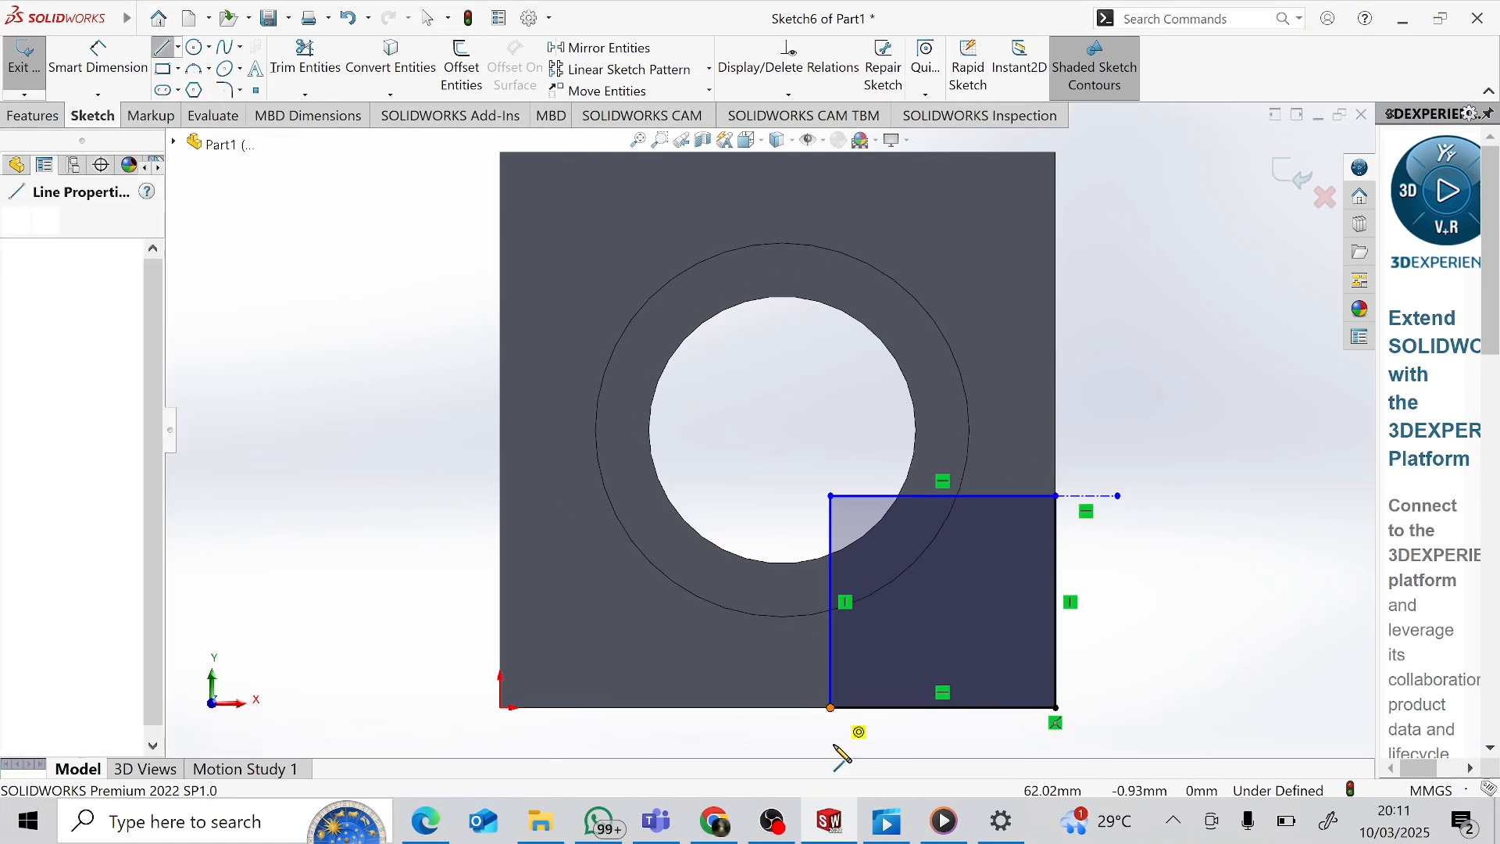
pyautogui.click(830, 750)
pyautogui.press('Escape')
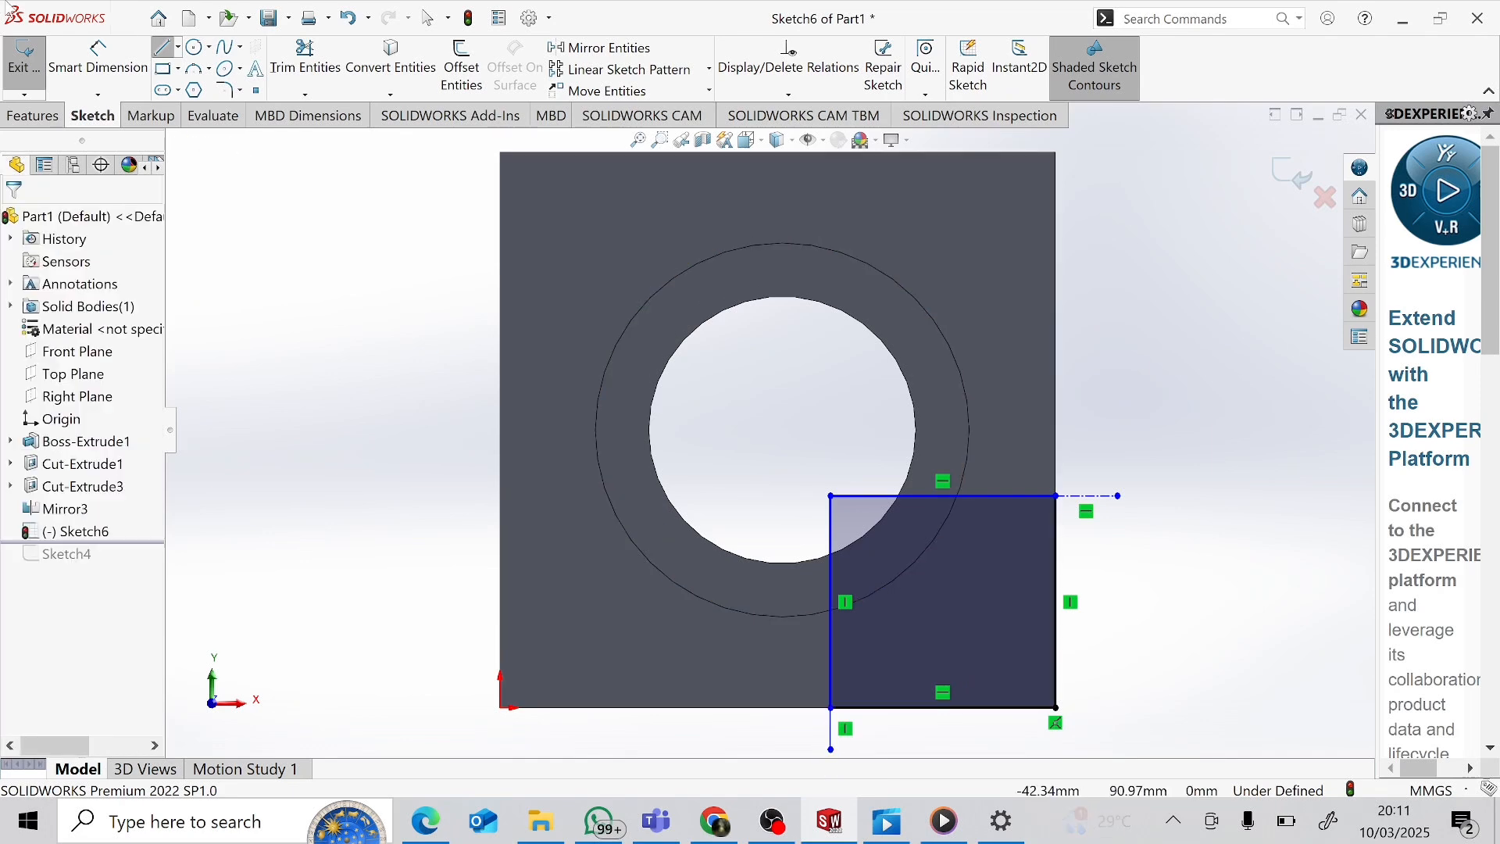
# Step: Place two angle dimensions between the vertical line below the rectangle and the horizontal centerline beside it
pyautogui.click(98, 67)
pyautogui.click(832, 742)
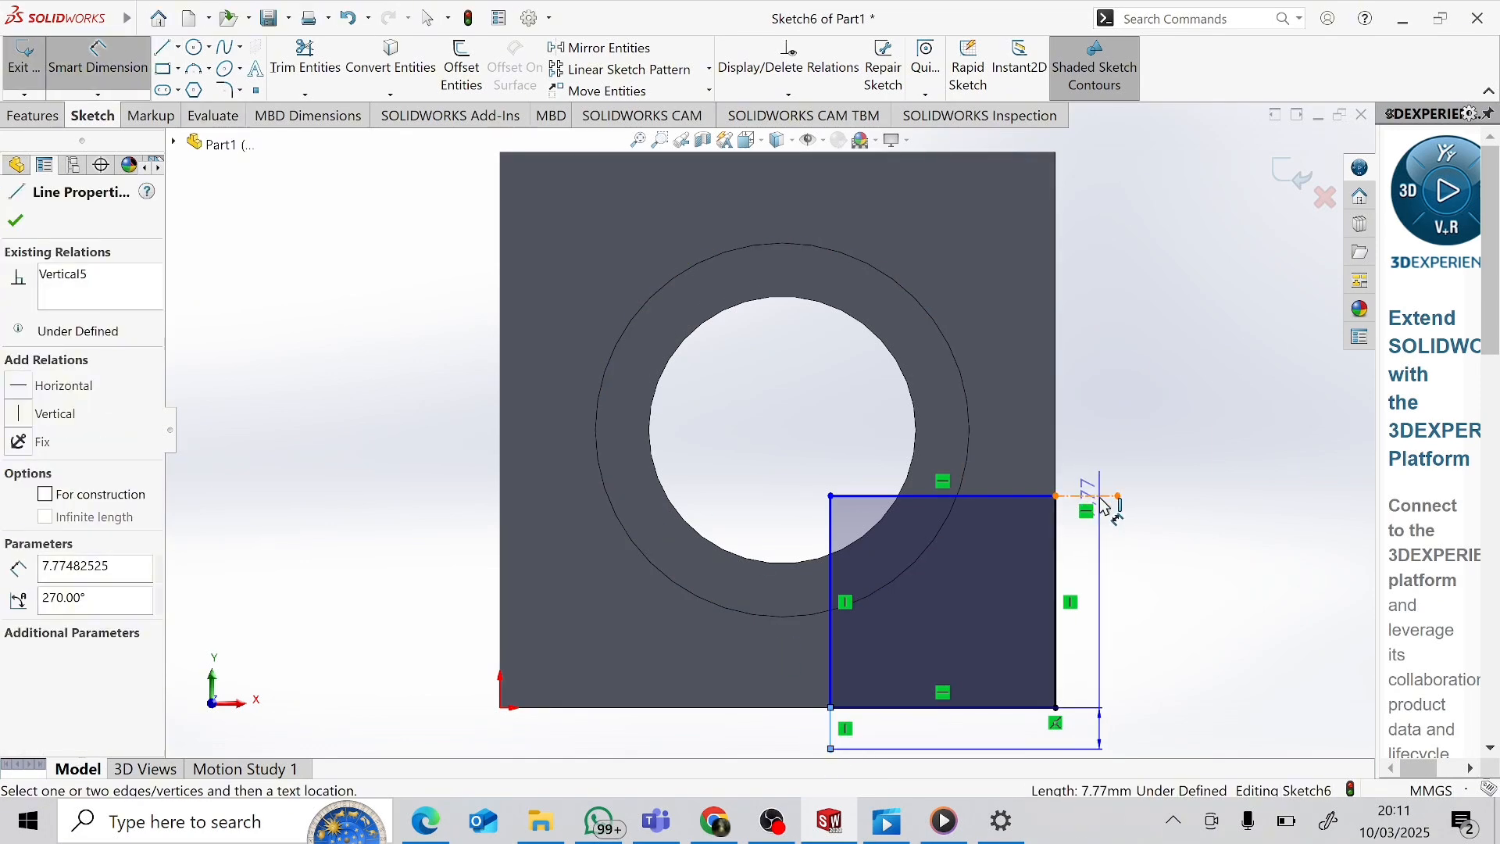
pyautogui.click(1094, 496)
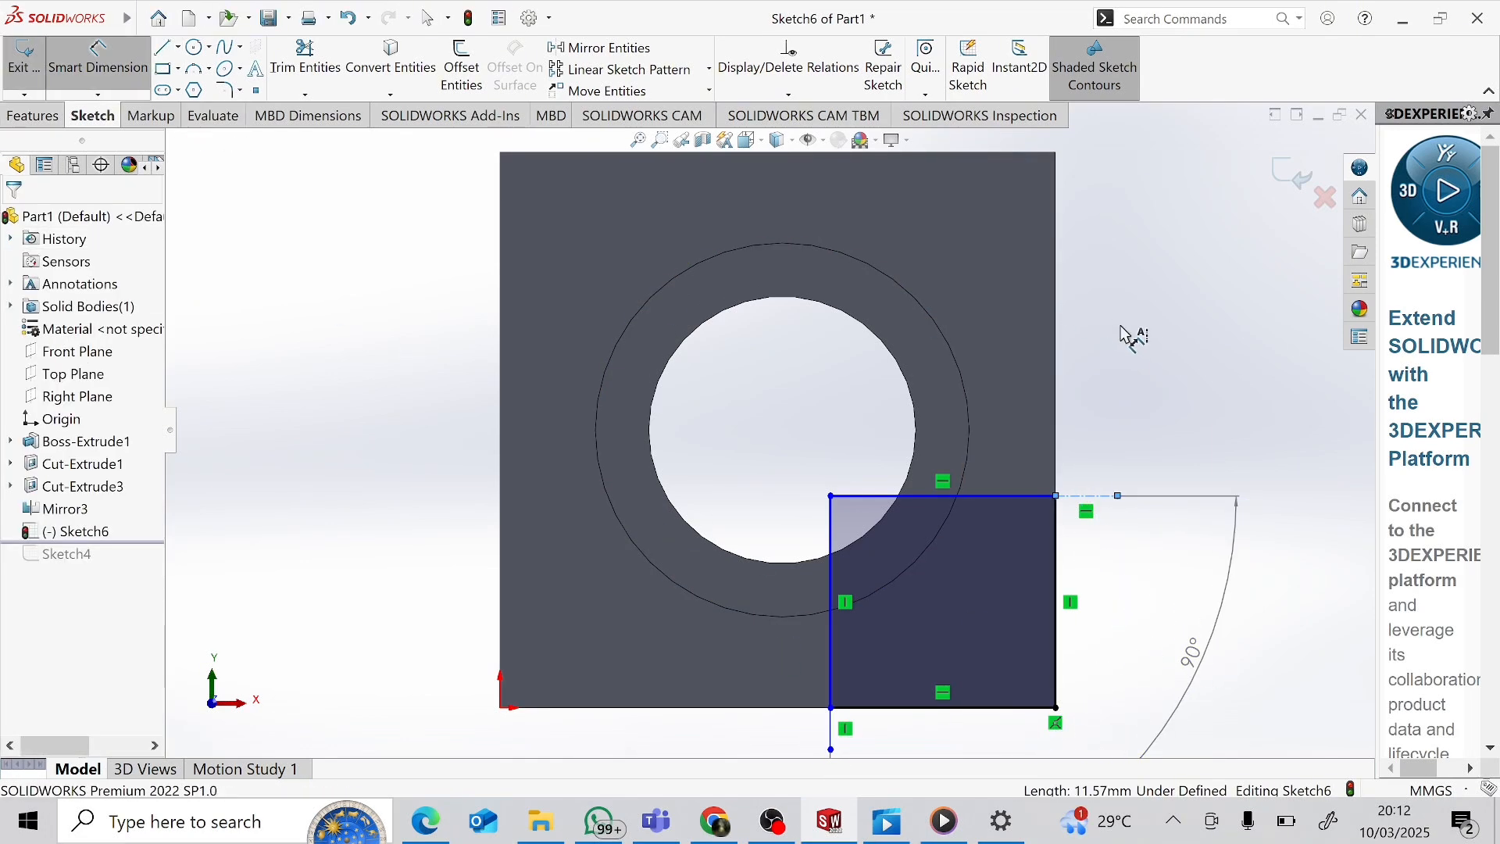
pyautogui.click(830, 734)
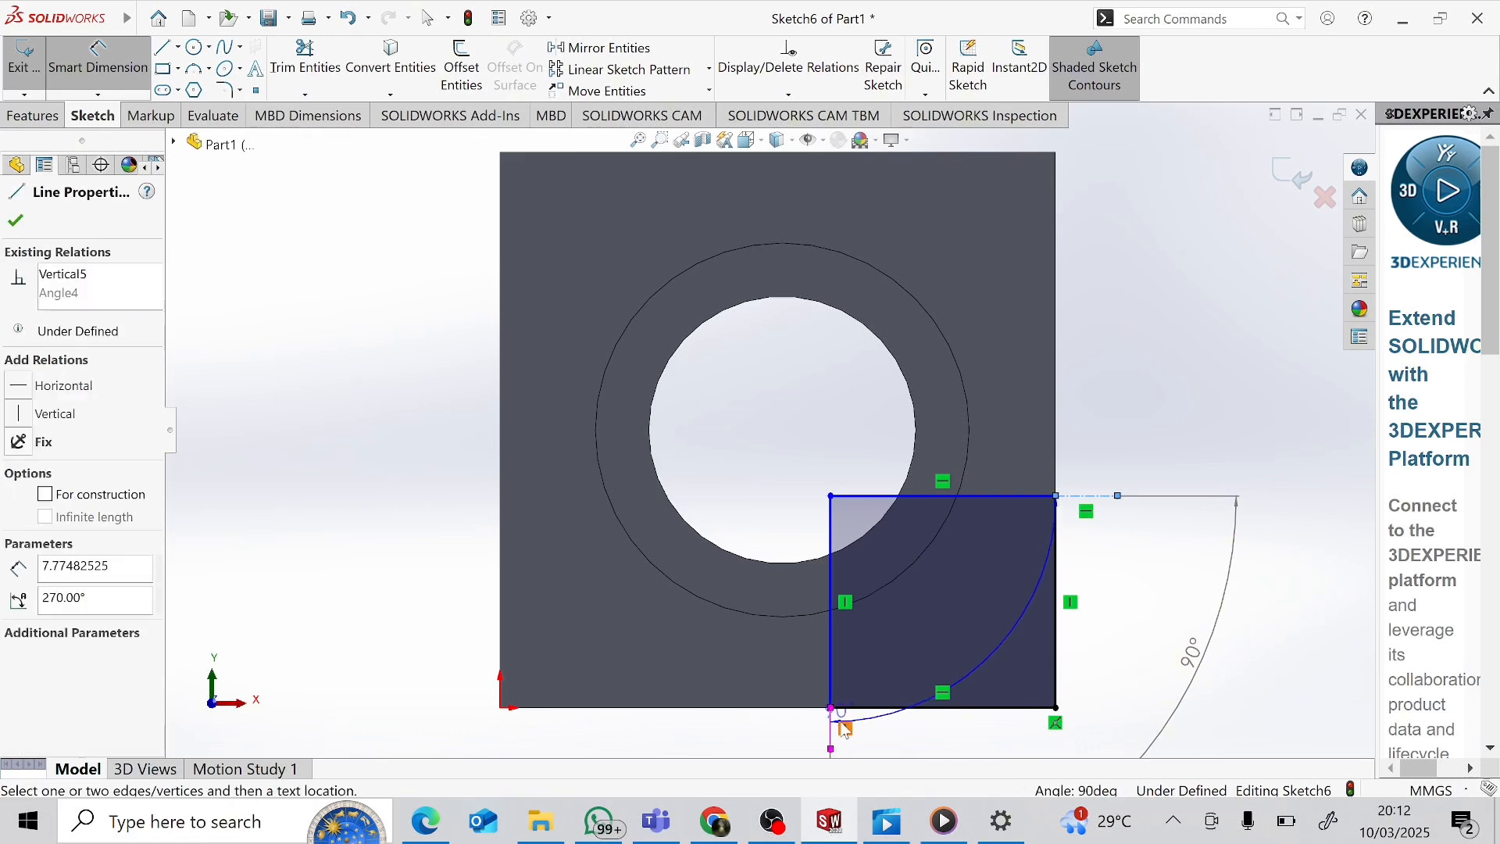
pyautogui.click(16, 221)
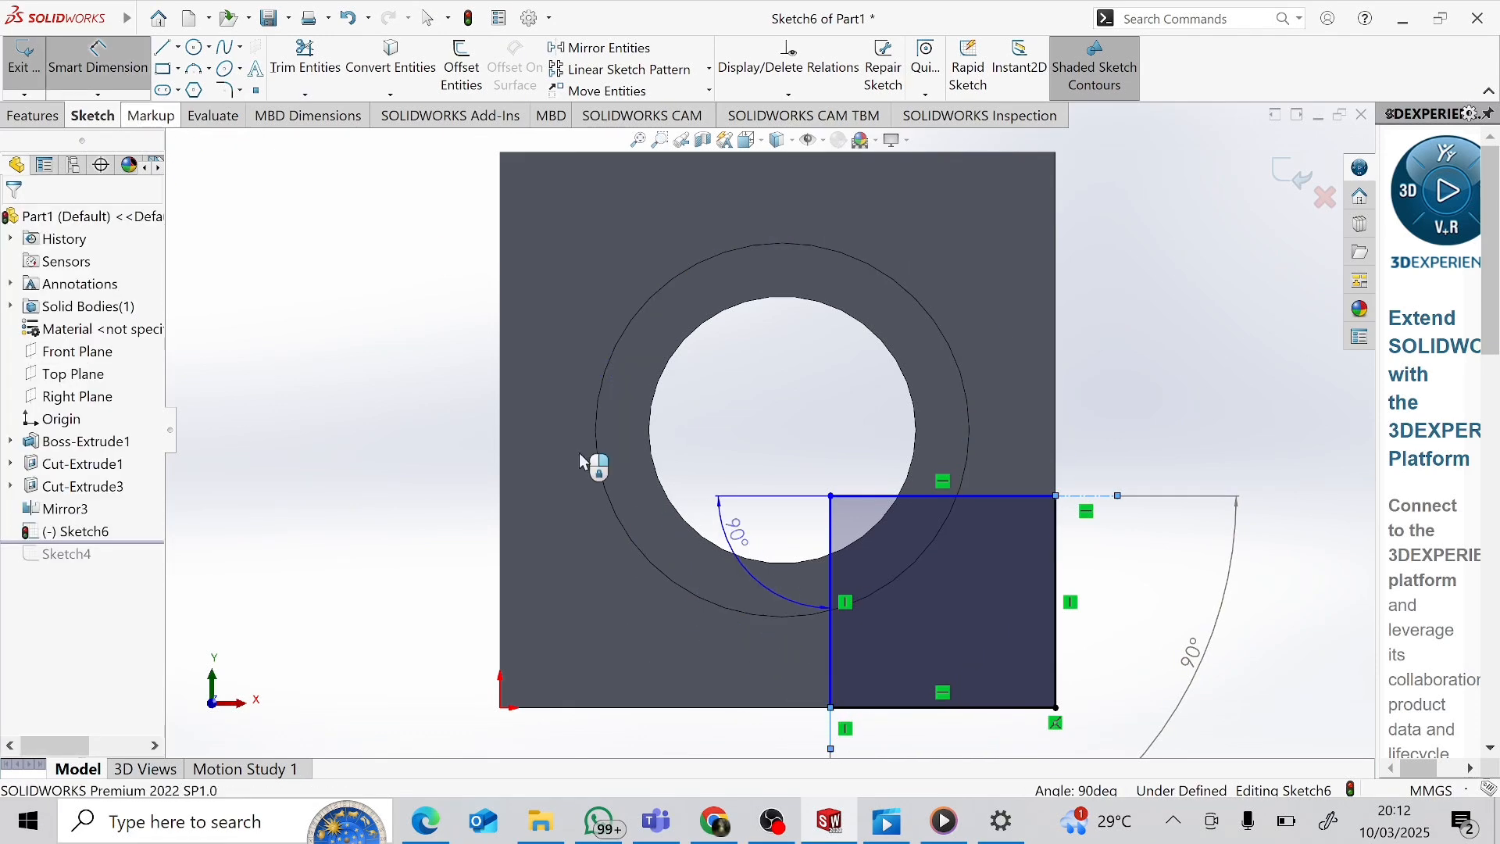
pyautogui.click(1239, 730)
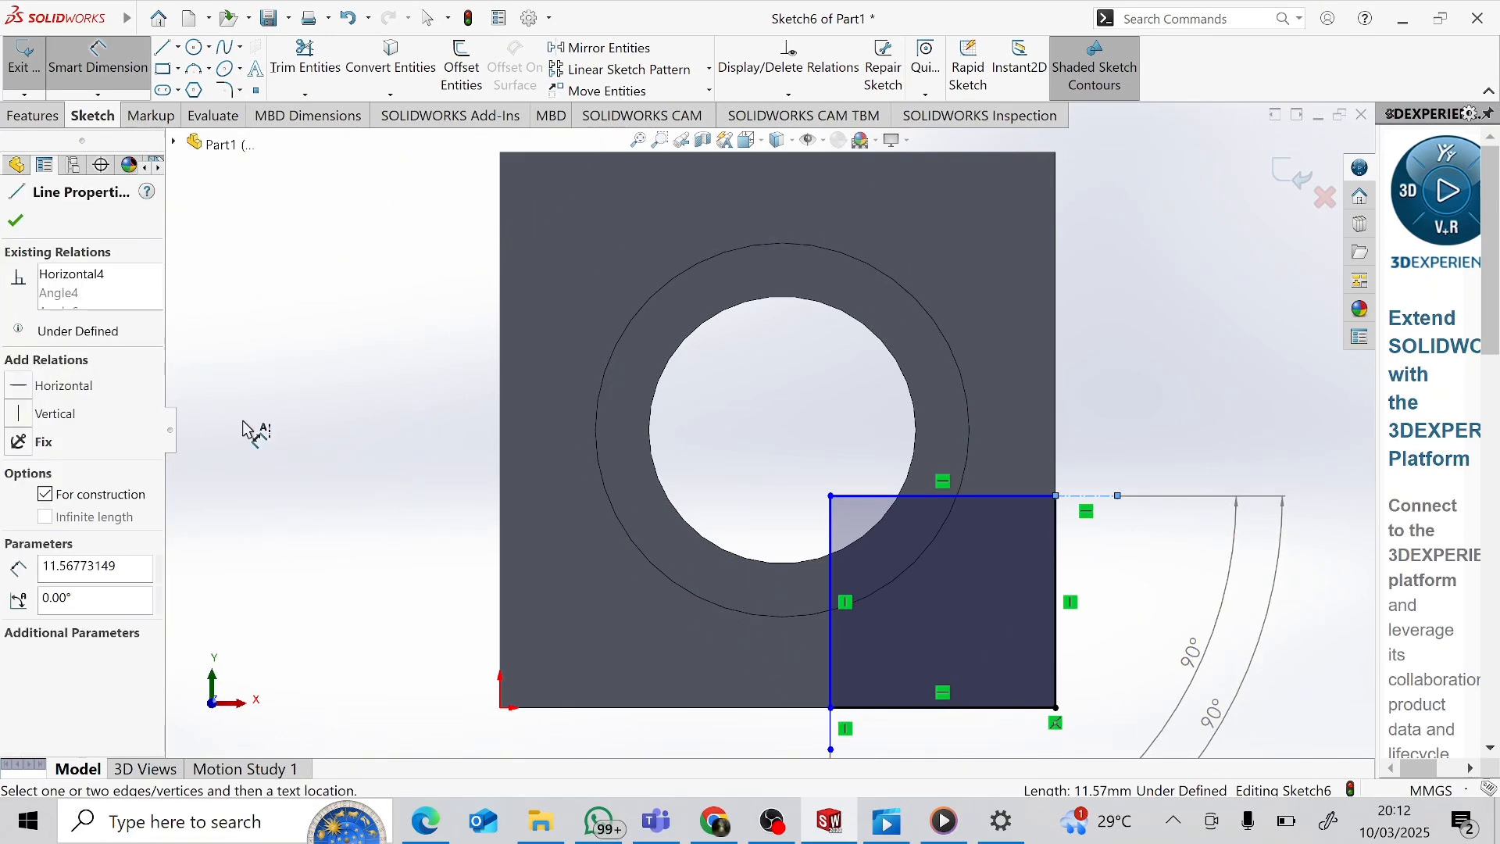
# Step: Remove the two angle dimensions between the vertical line below the rectangle and the horizontal centerline beside it
pyautogui.click(25, 228)
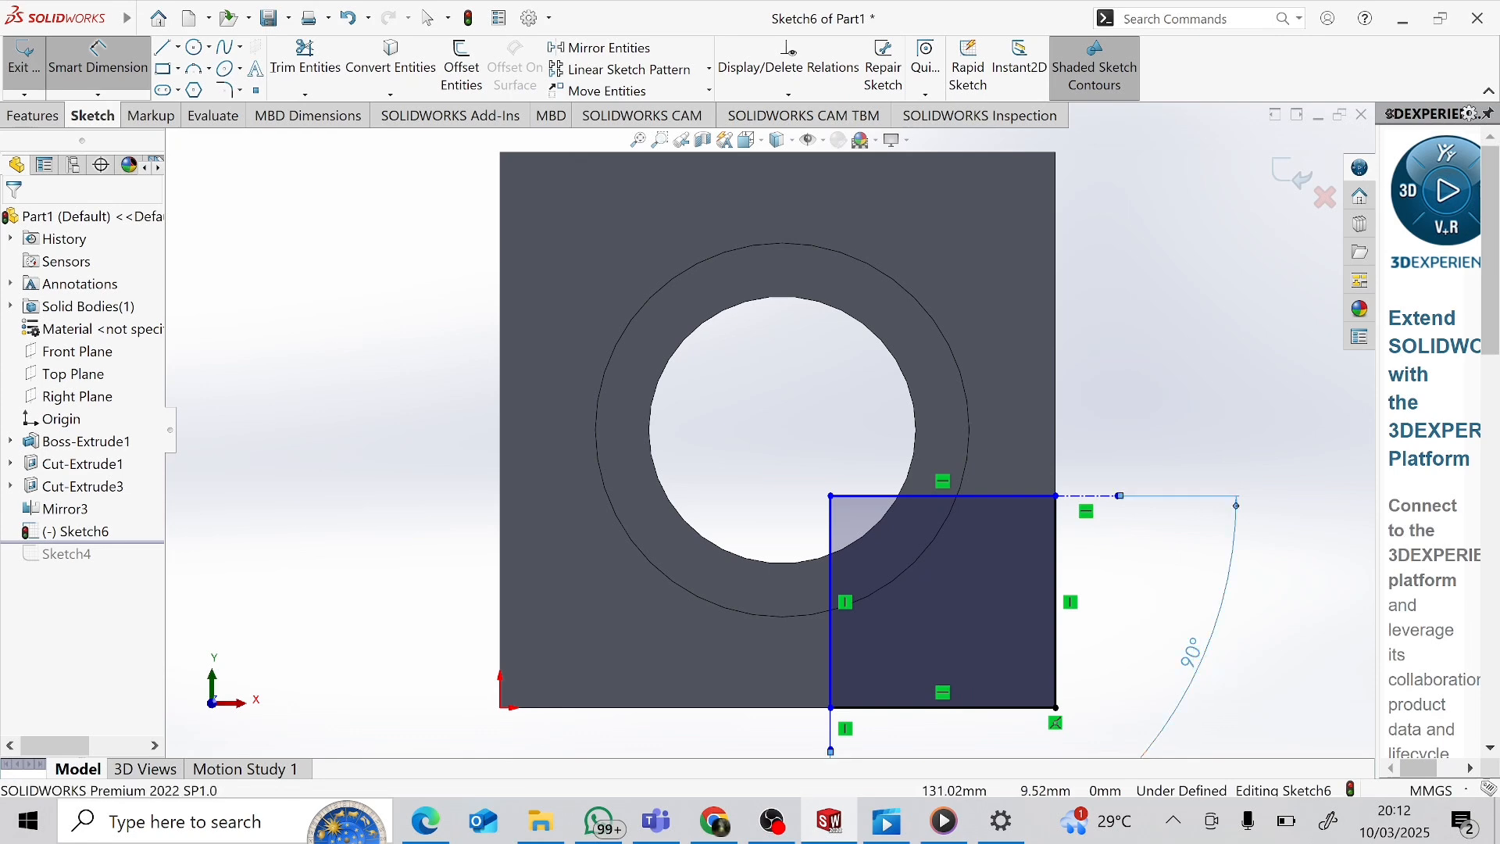
pyautogui.press('Escape')
pyautogui.click(831, 723)
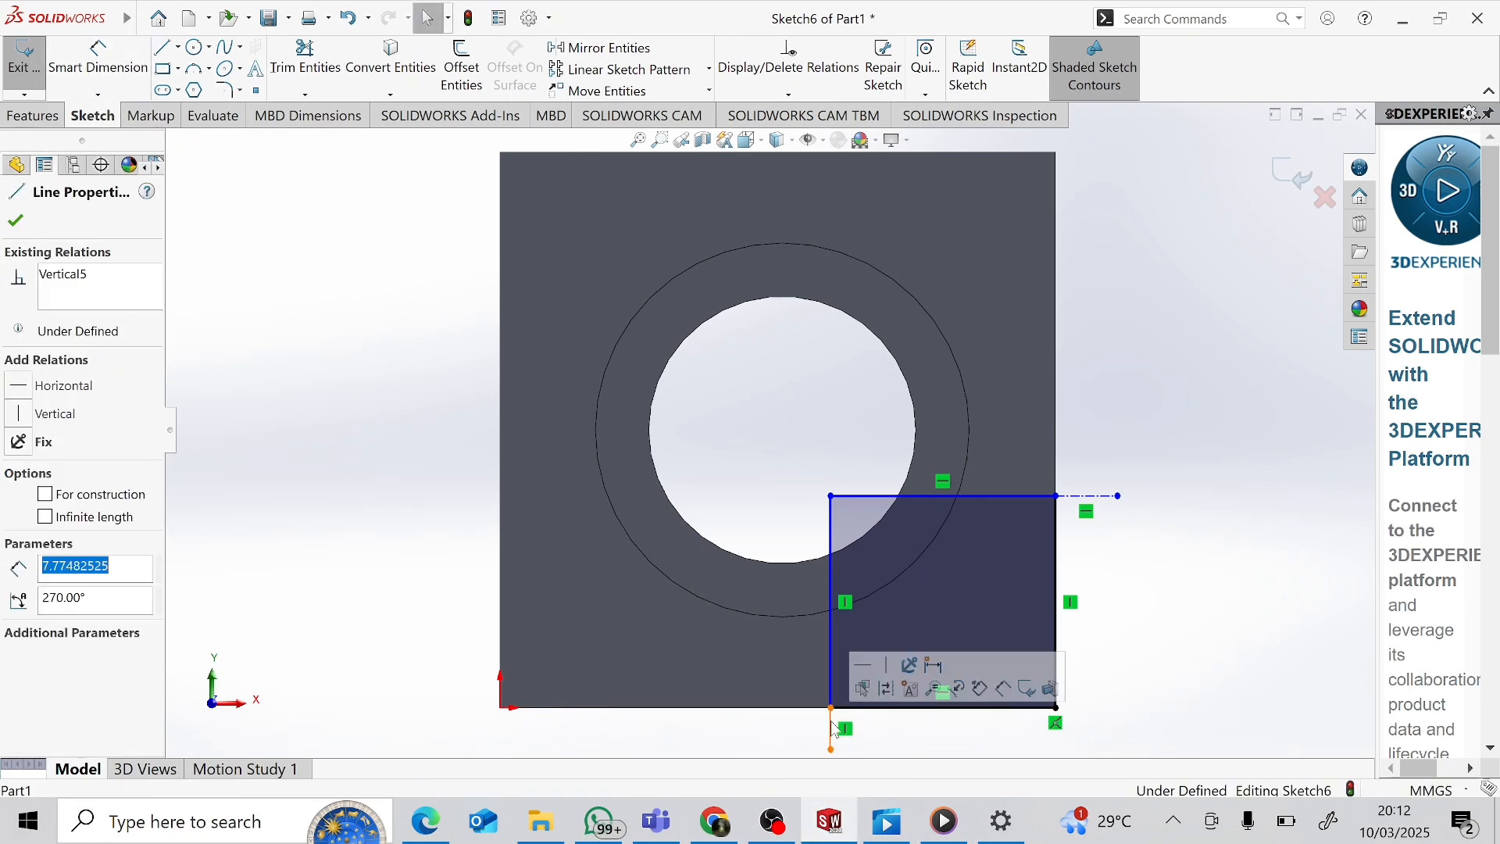
pyautogui.rightClick(833, 729)
pyautogui.press('Escape')
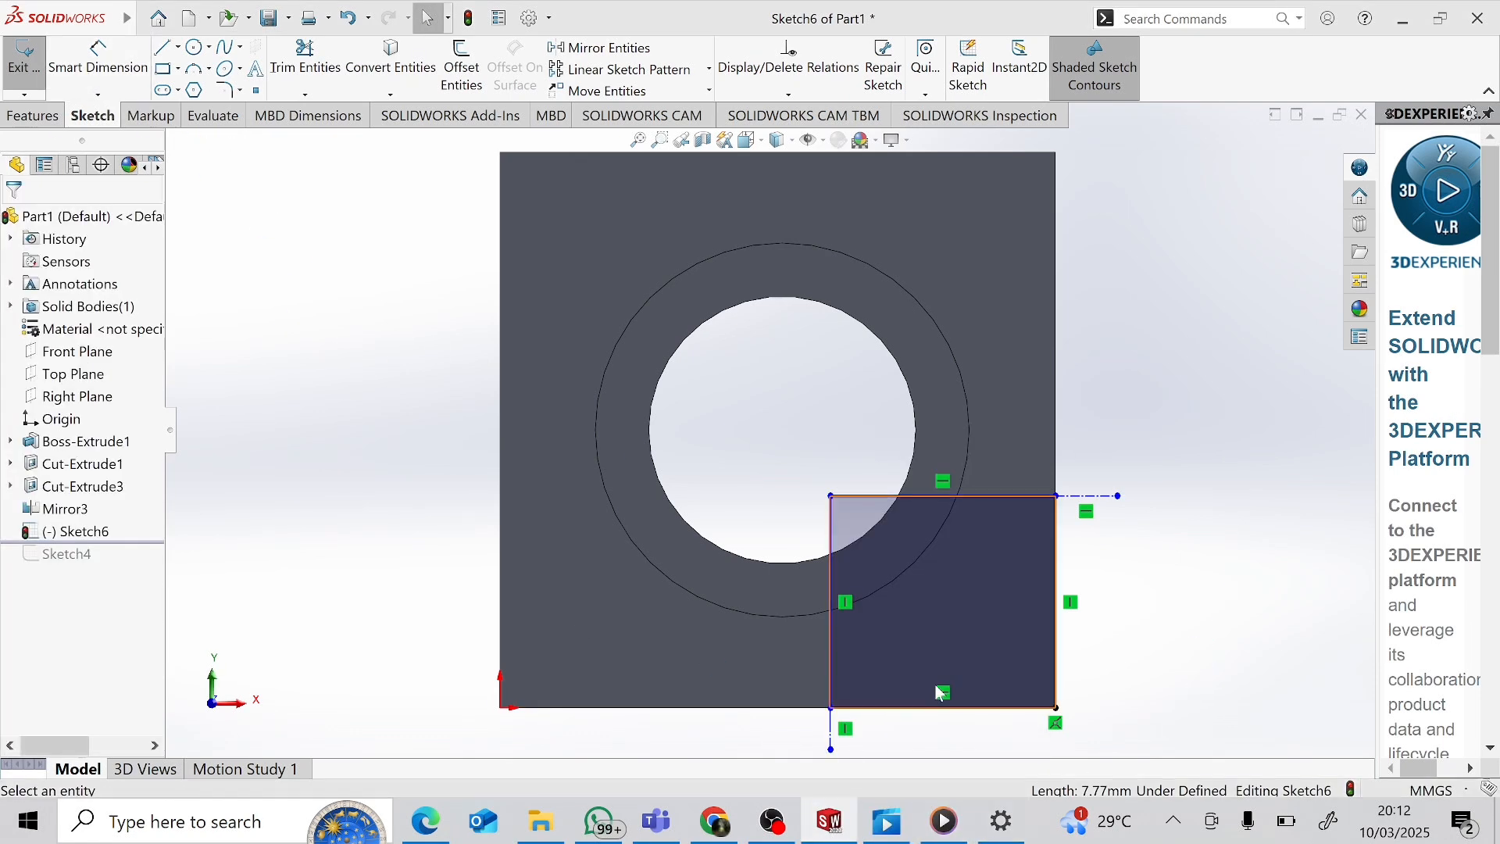
# Step: Cut the corner rectangle 104 mm deep along the full length of the tapered block with Extruded Cut
pyautogui.click(33, 116)
pyautogui.click(300, 76)
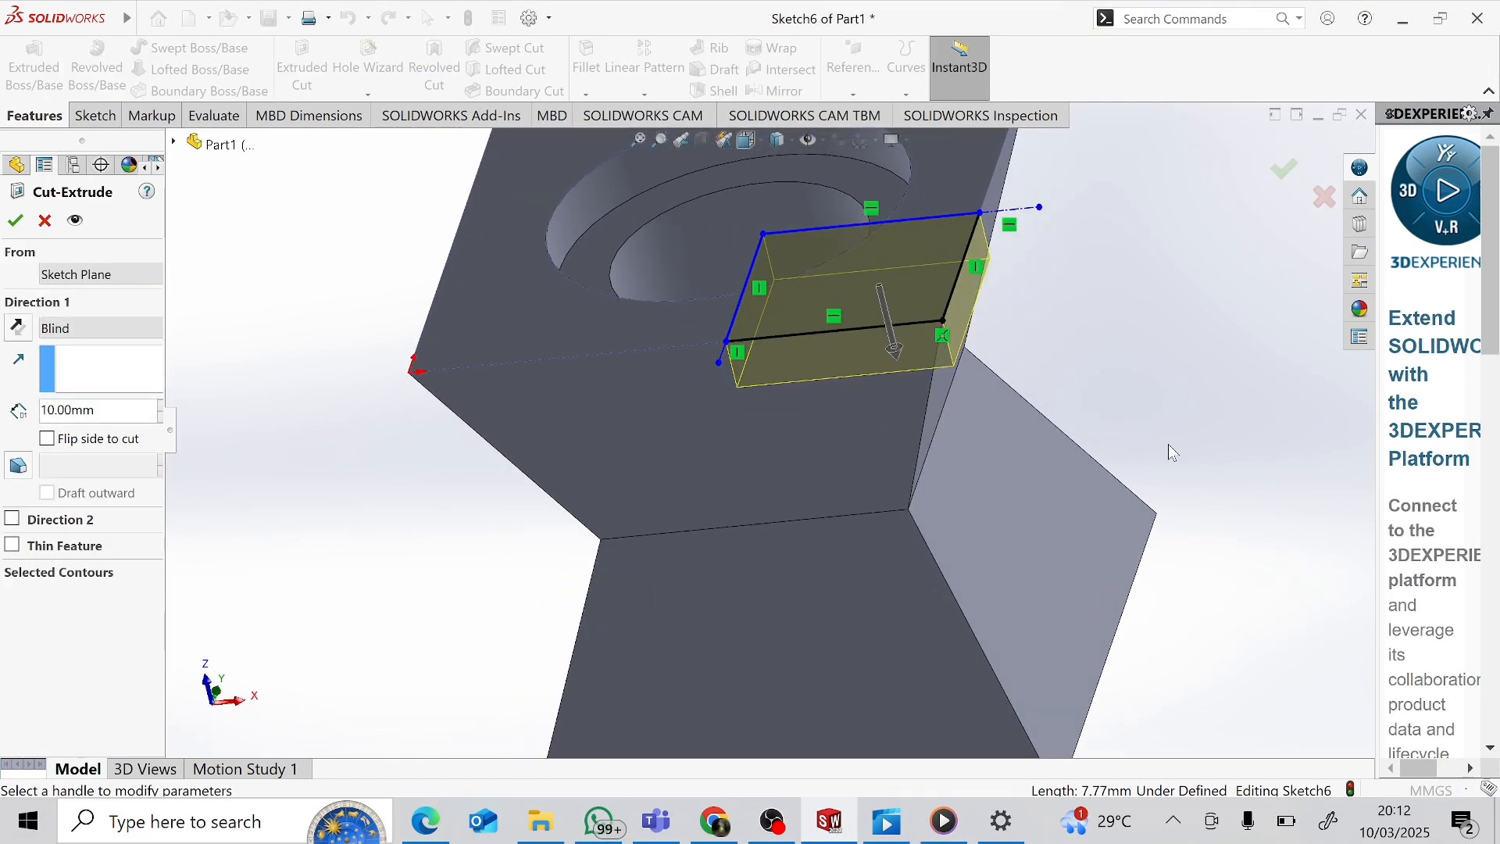
pyautogui.moveTo(893, 349); pyautogui.dragTo(1123, 772)
pyautogui.scroll(-2, 1156, 660)
pyautogui.scroll(2, 758, 430)
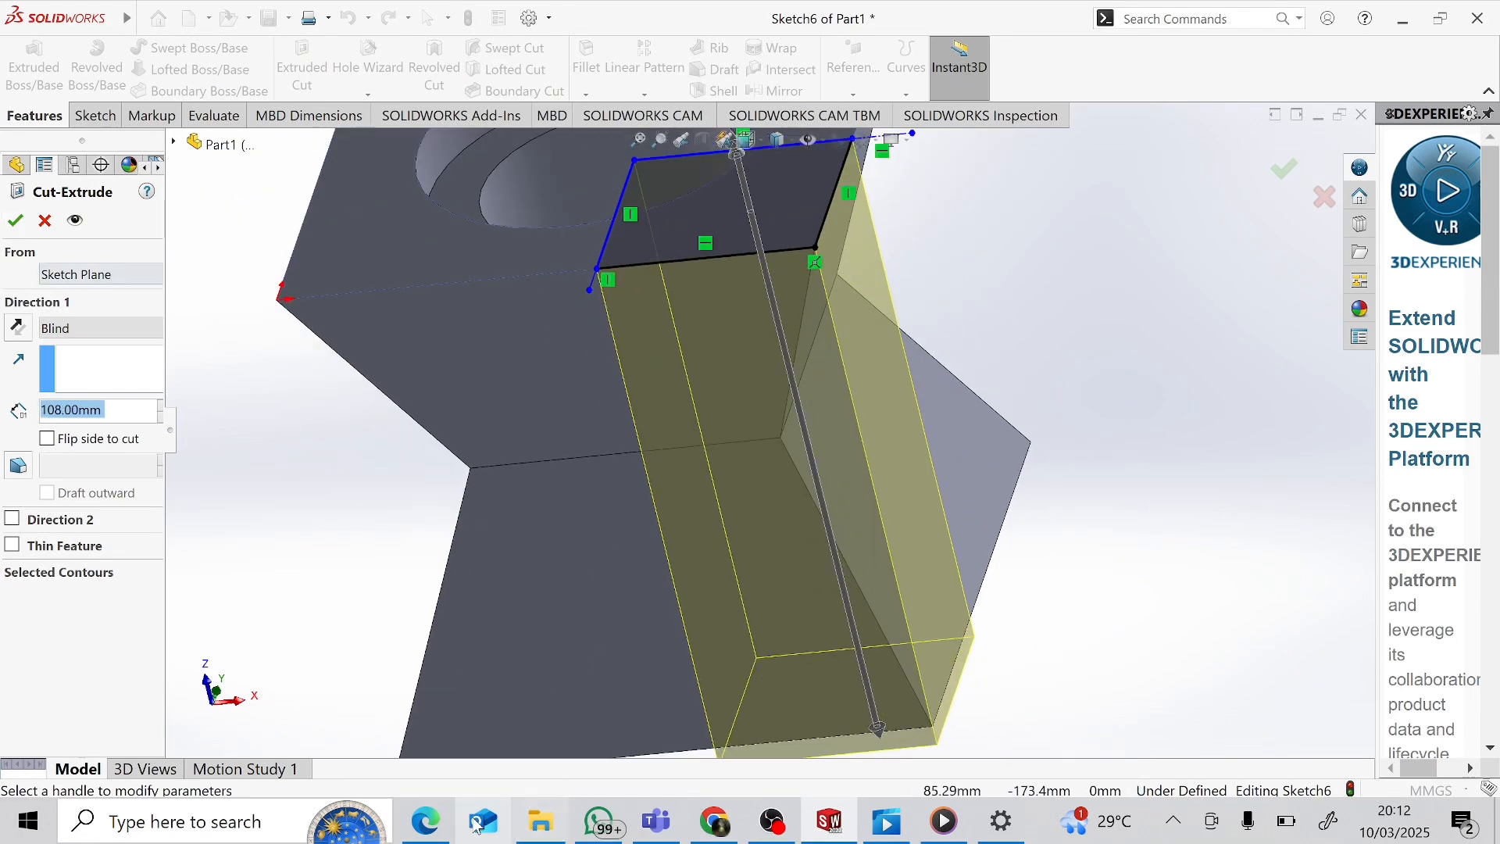
pyautogui.click(62, 410)
pyautogui.press('BackSpace')
pyautogui.write('4')
pyautogui.press('Return')
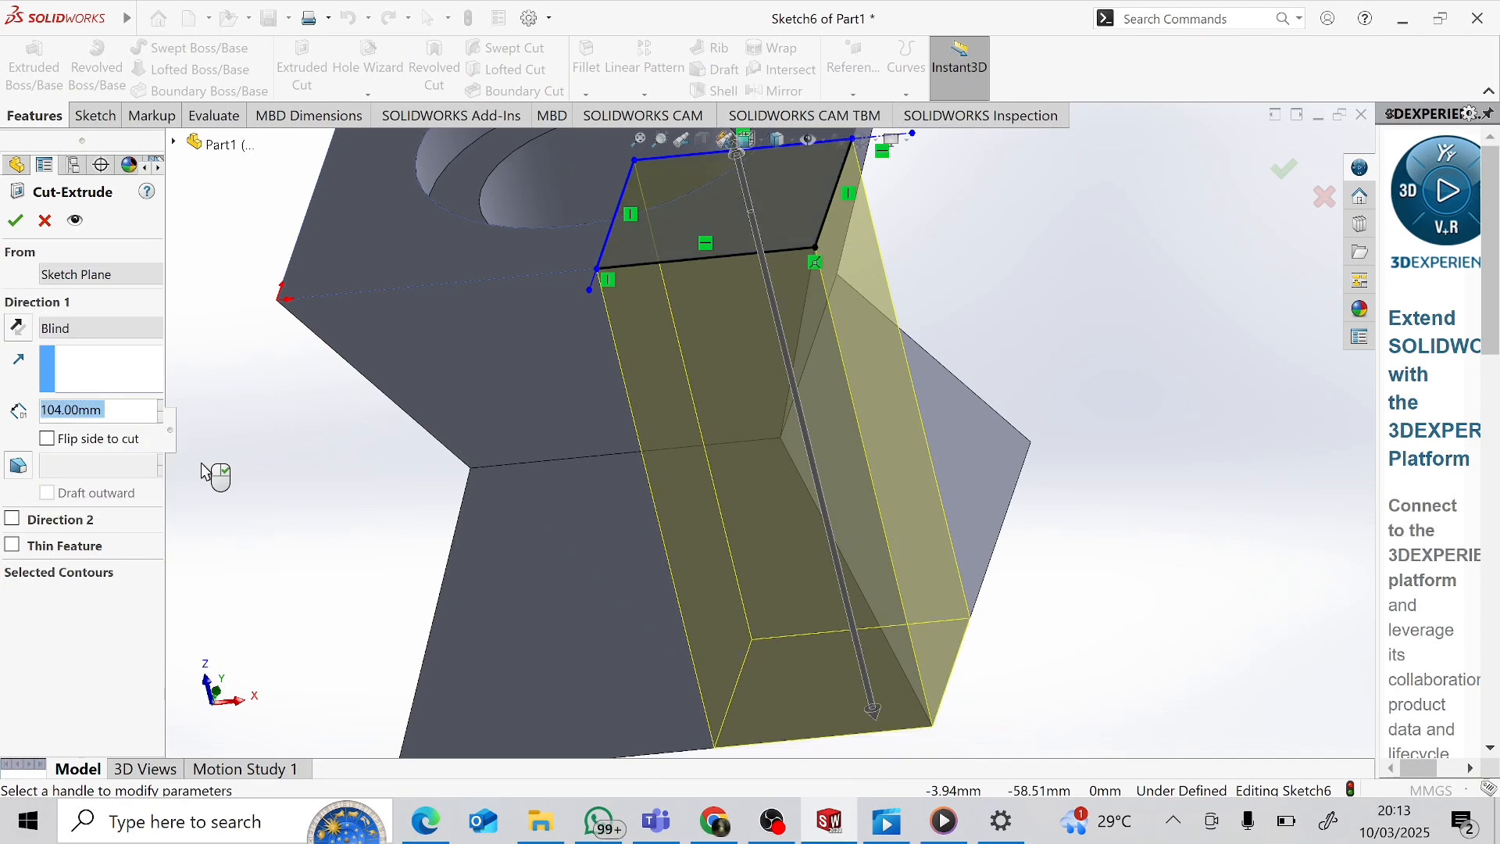
pyautogui.click(7, 224)
# Step: Examine the cut corner and the exposed bore from the front and at several oblique angles
pyautogui.moveTo(1139, 479); pyautogui.dragTo(1012, 533, button='middle')
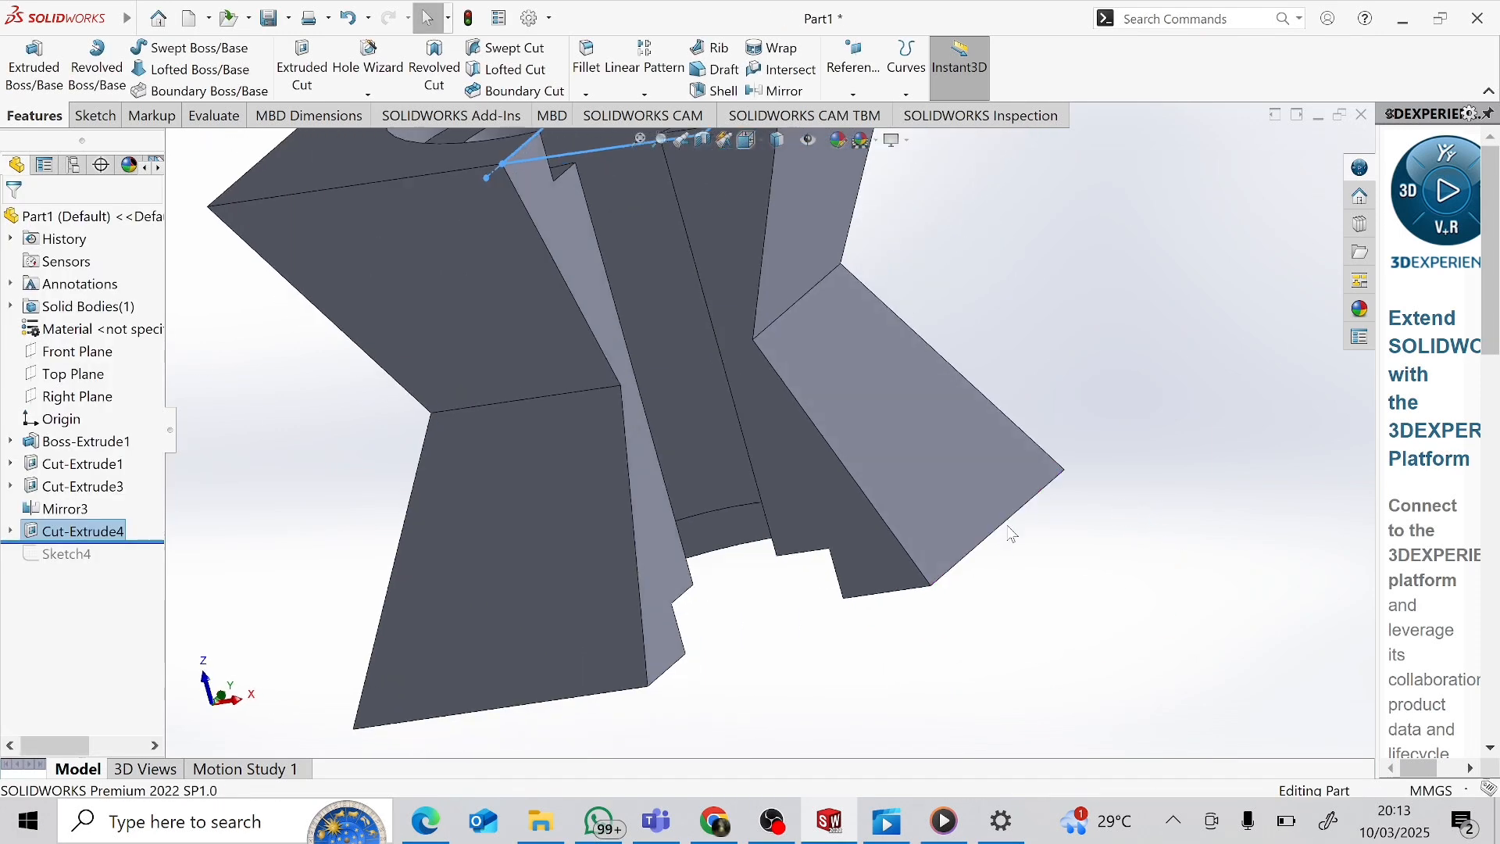
pyautogui.scroll(3, 1012, 534)
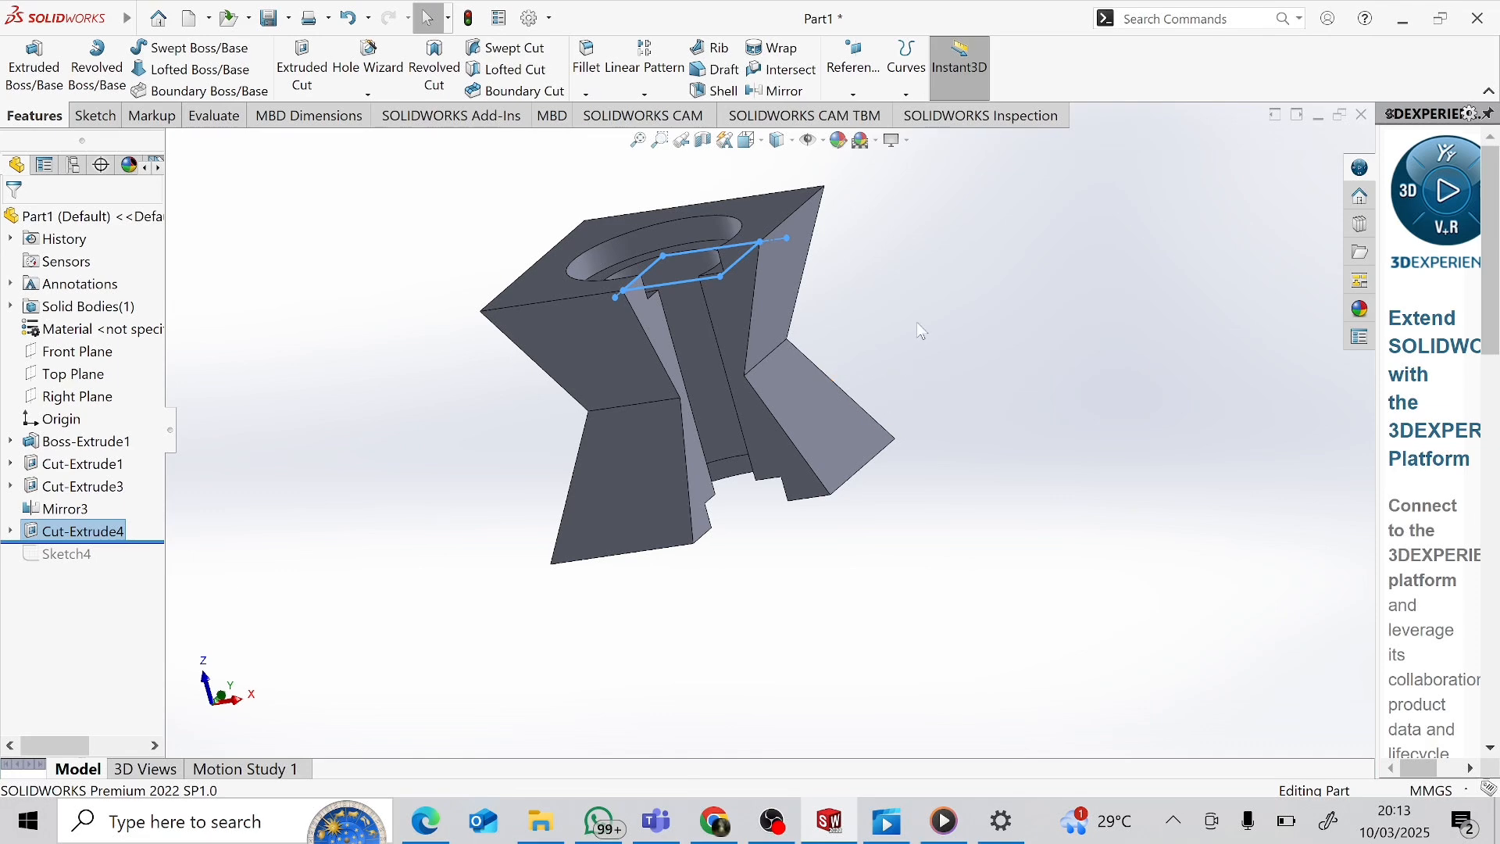
pyautogui.moveTo(917, 322); pyautogui.dragTo(944, 388, button='middle')
pyautogui.click(703, 140)
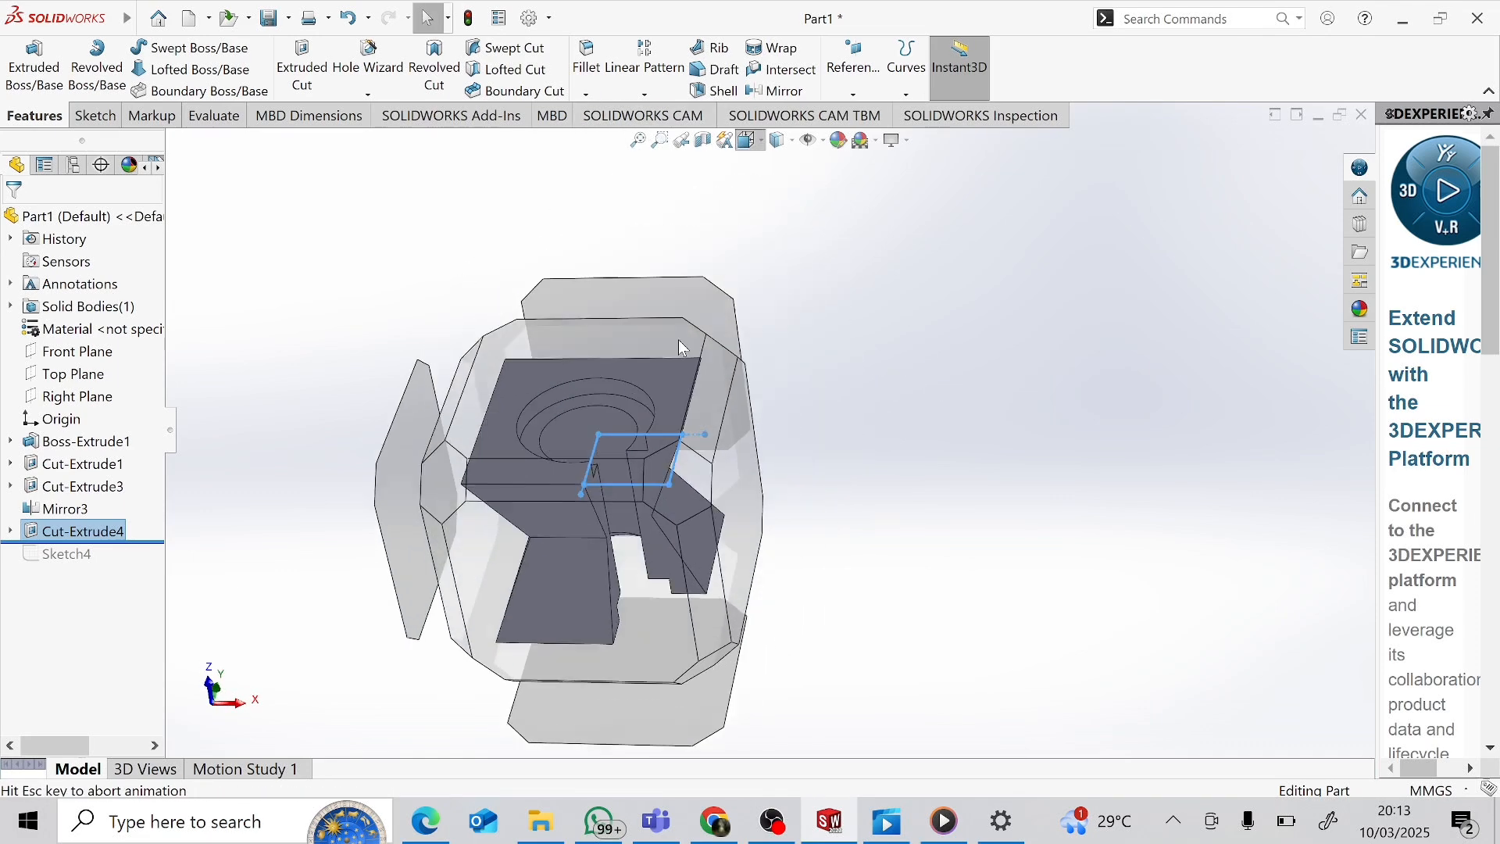
pyautogui.click(612, 340)
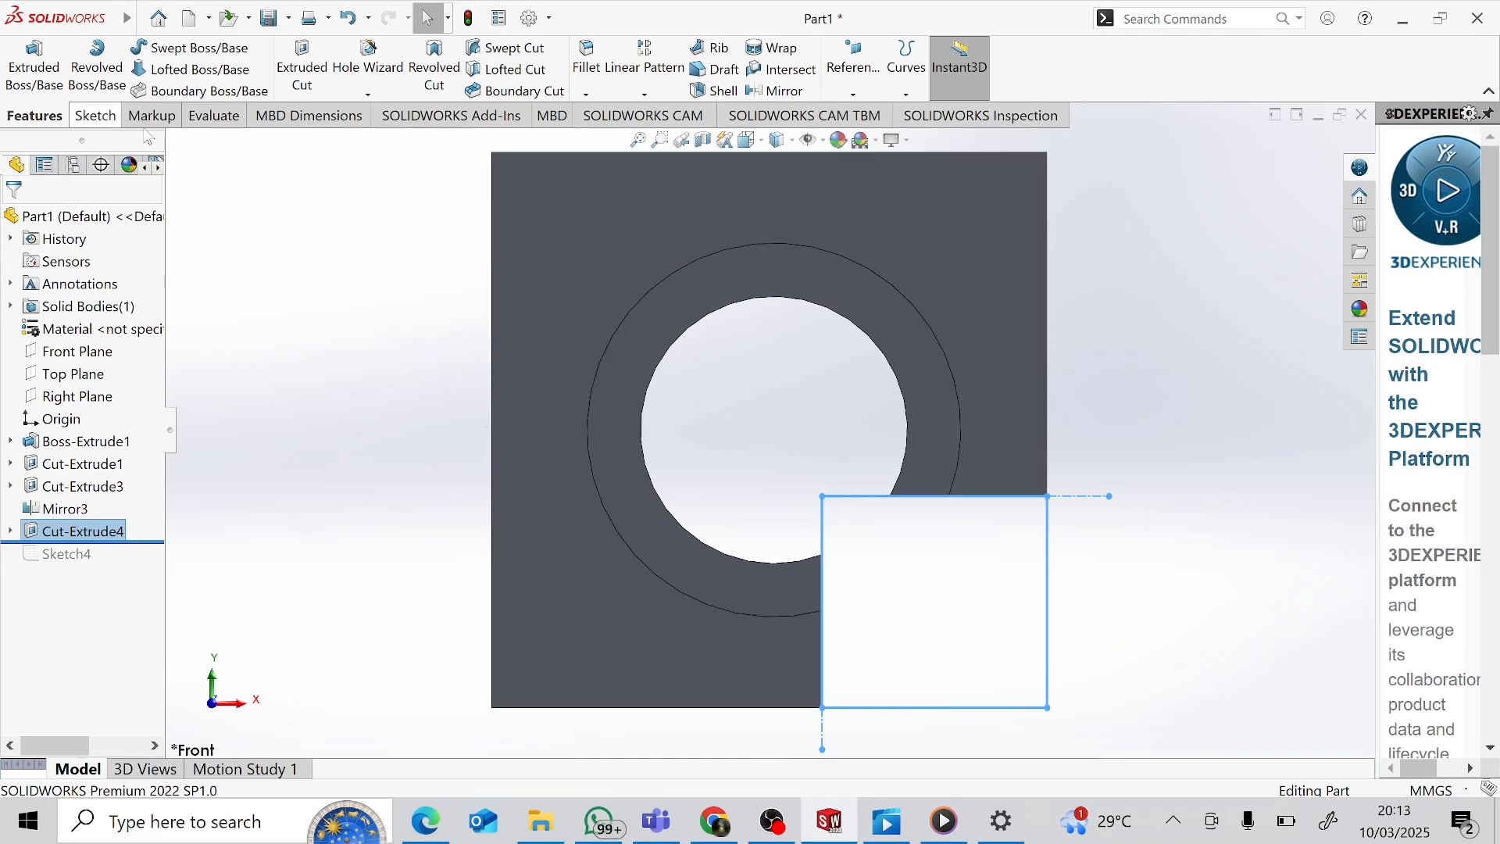
pyautogui.click(747, 141)
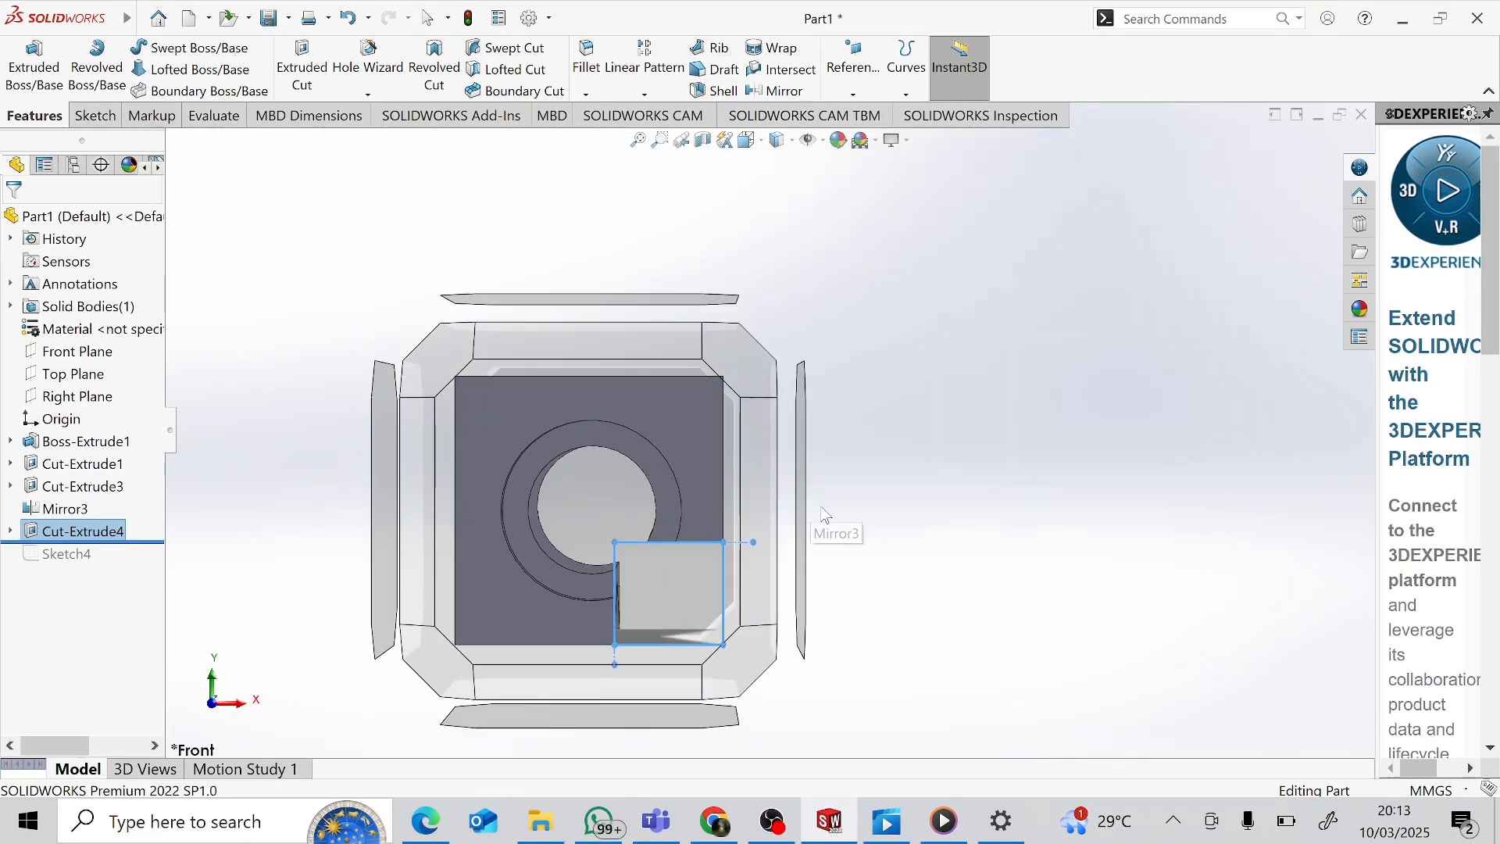
pyautogui.click(855, 602)
pyautogui.moveTo(1284, 566); pyautogui.dragTo(1169, 318, button='middle')
pyautogui.click(1213, 388)
pyautogui.scroll(-1, 816, 456)
pyautogui.scroll(3, 816, 456)
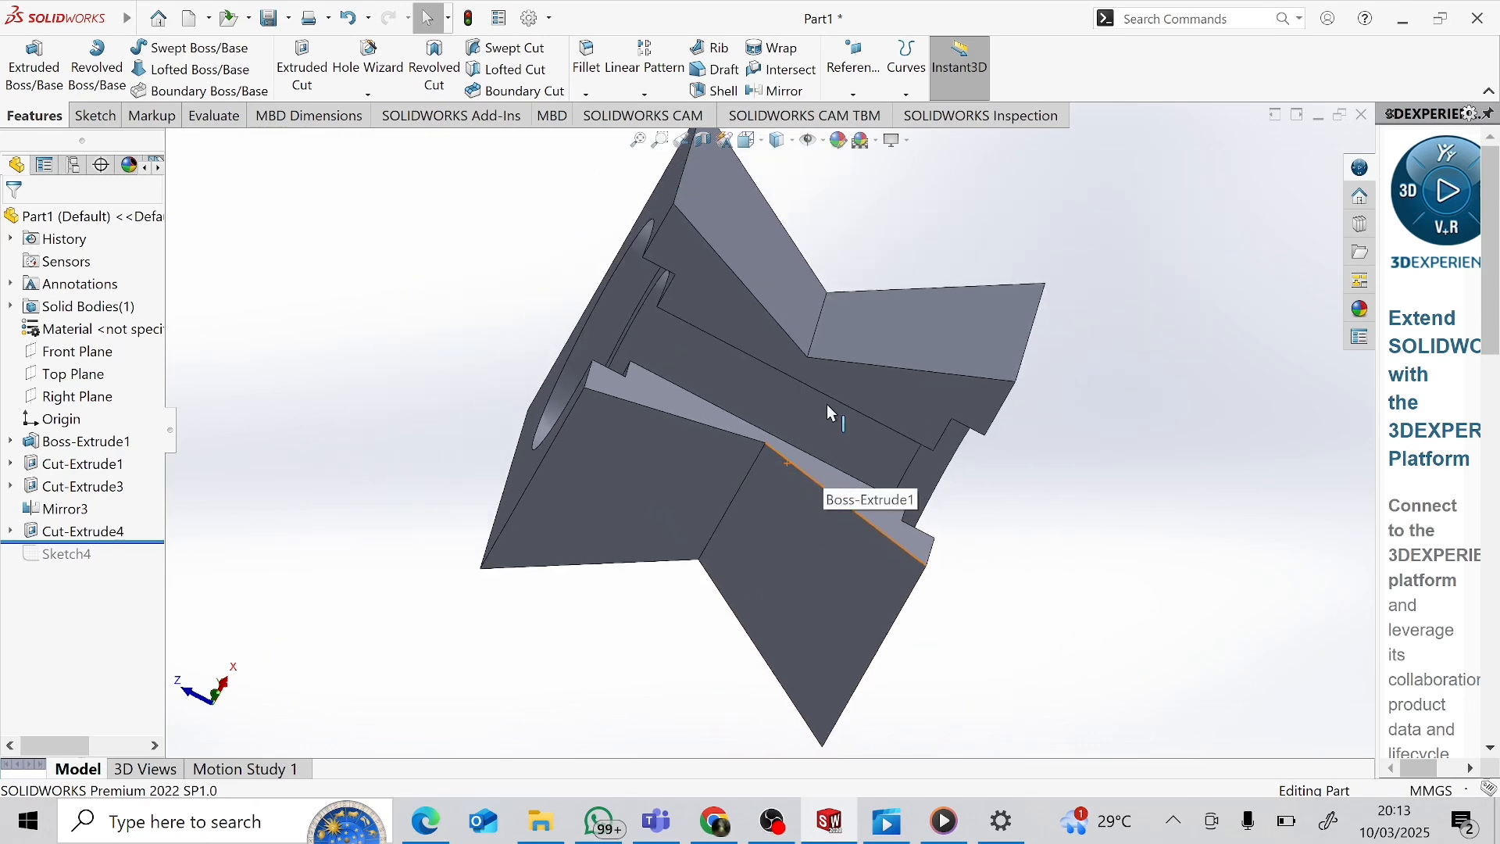
pyautogui.scroll(1, 831, 413)
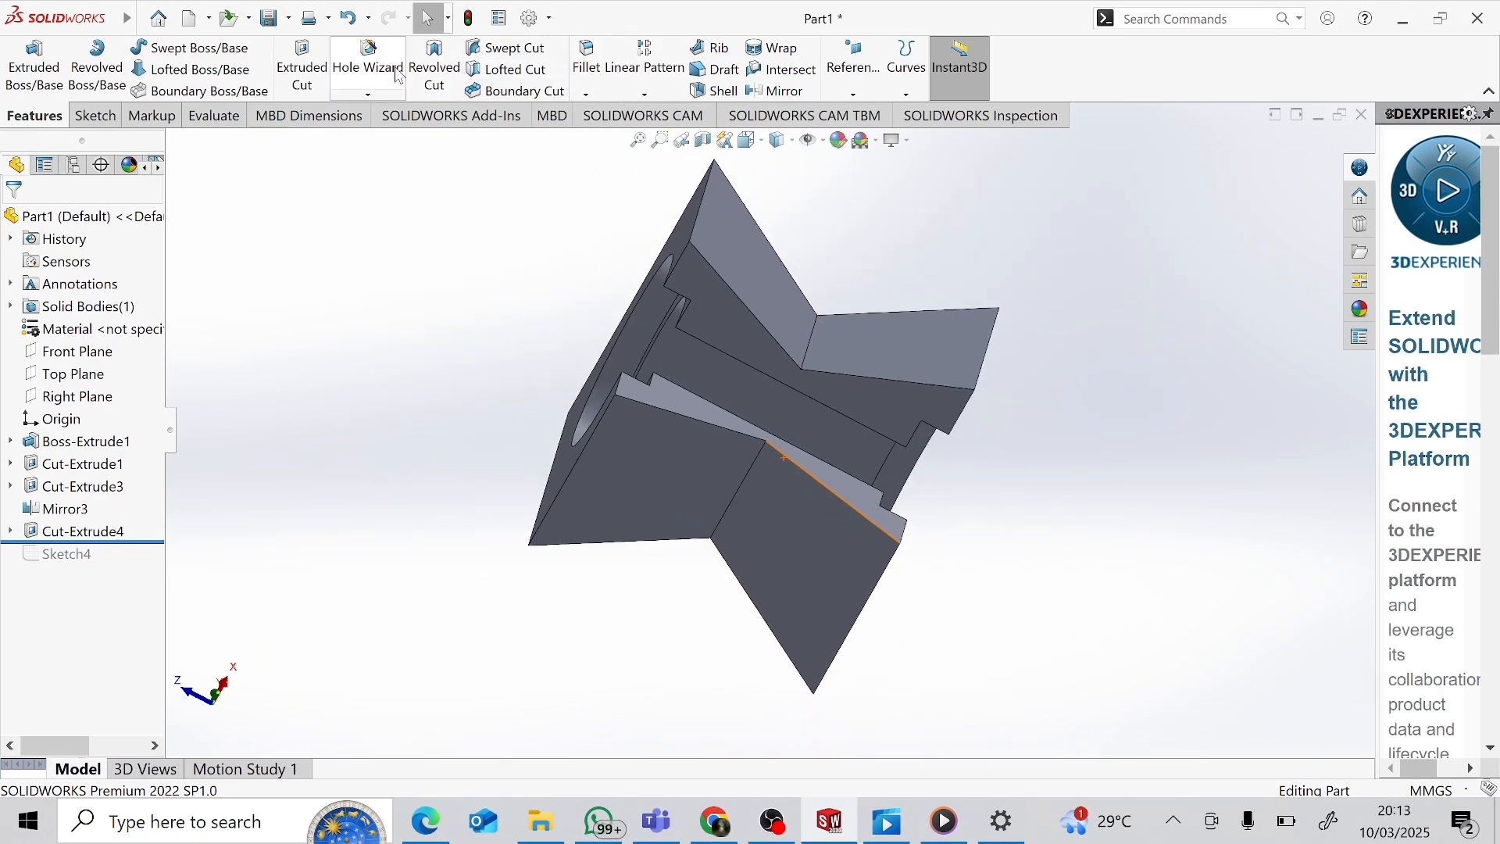
# Step: Start a constant-size fillet and select the four edges around the block's narrow waist
pyautogui.click(587, 58)
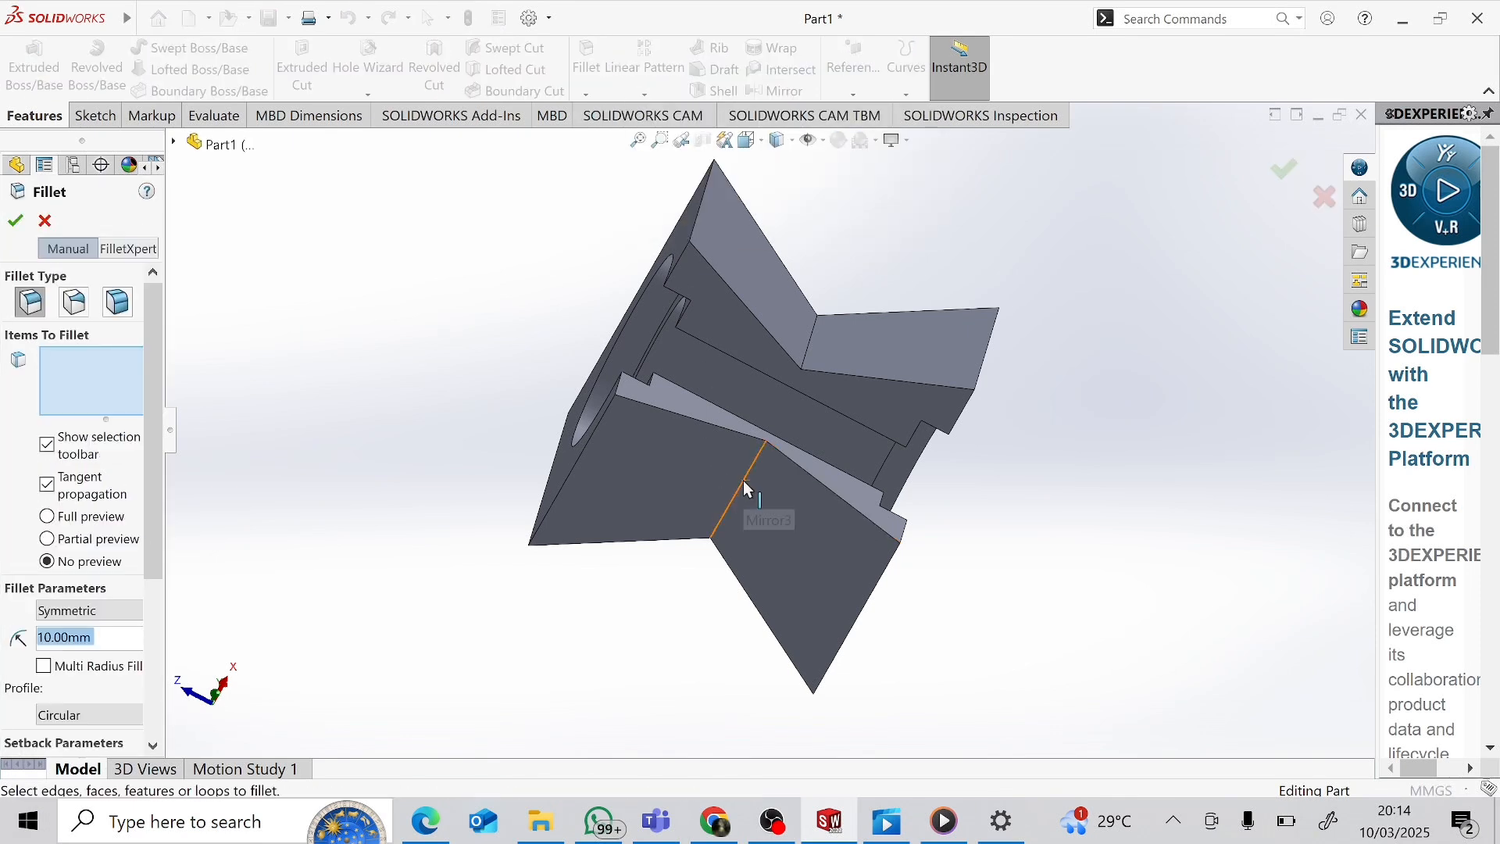
pyautogui.click(744, 482)
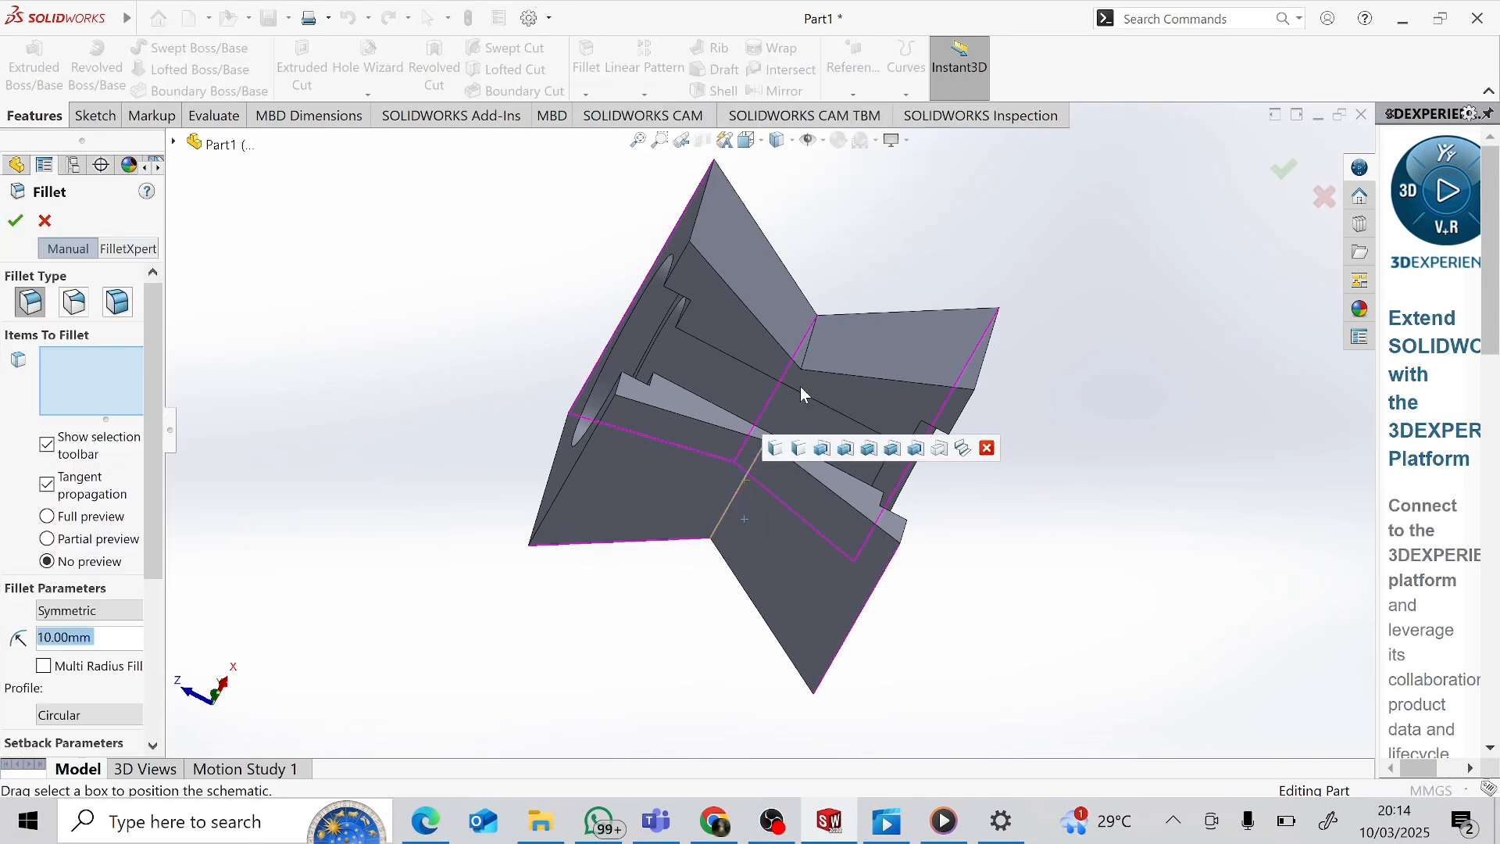
pyautogui.click(812, 341)
pyautogui.moveTo(812, 341); pyautogui.dragTo(795, 464, button='middle')
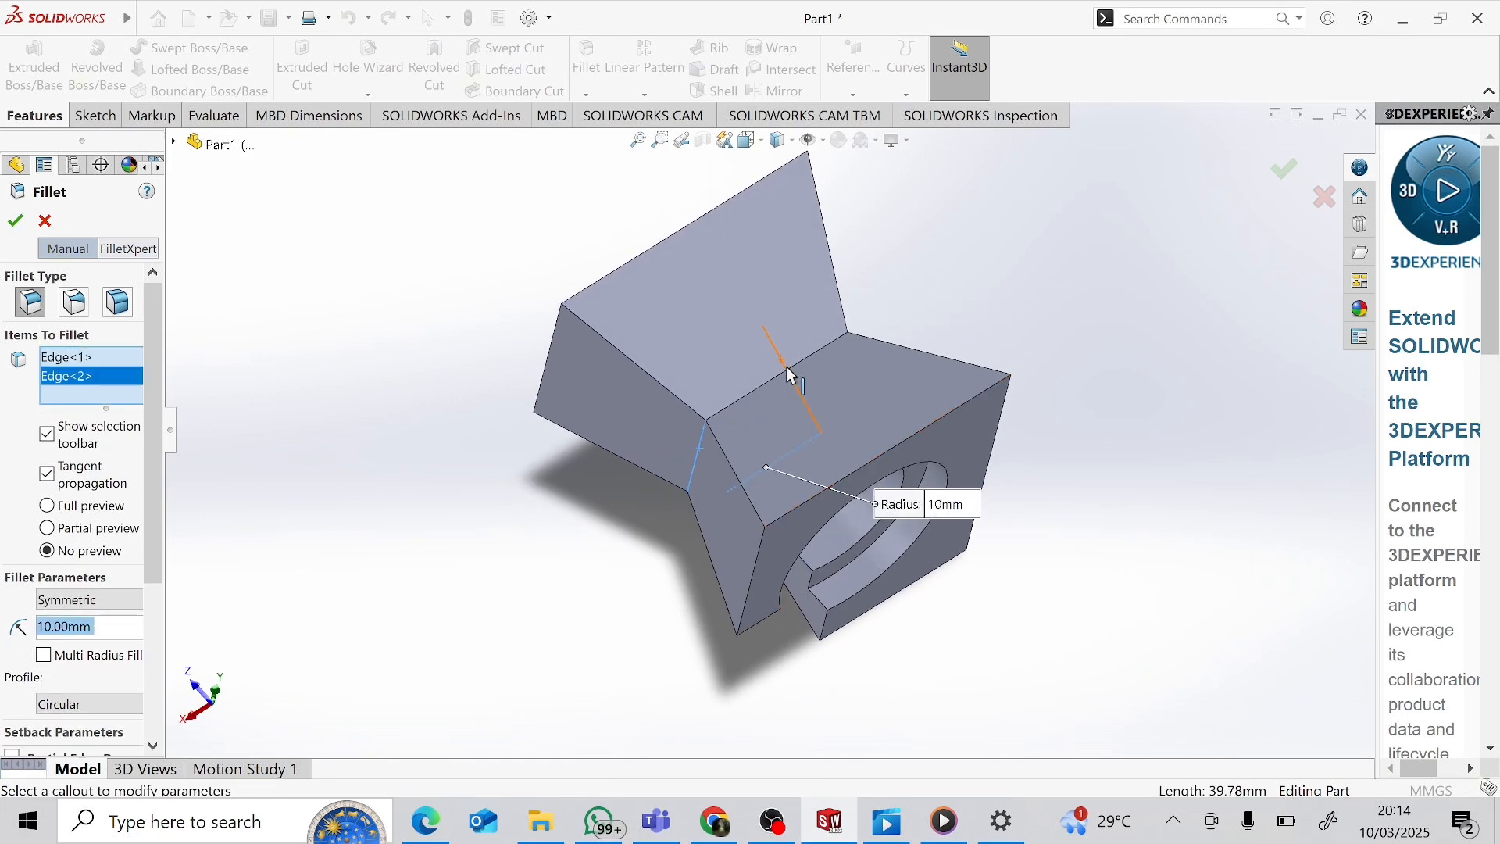
pyautogui.click(790, 370)
pyautogui.moveTo(988, 349); pyautogui.dragTo(832, 402, button='middle')
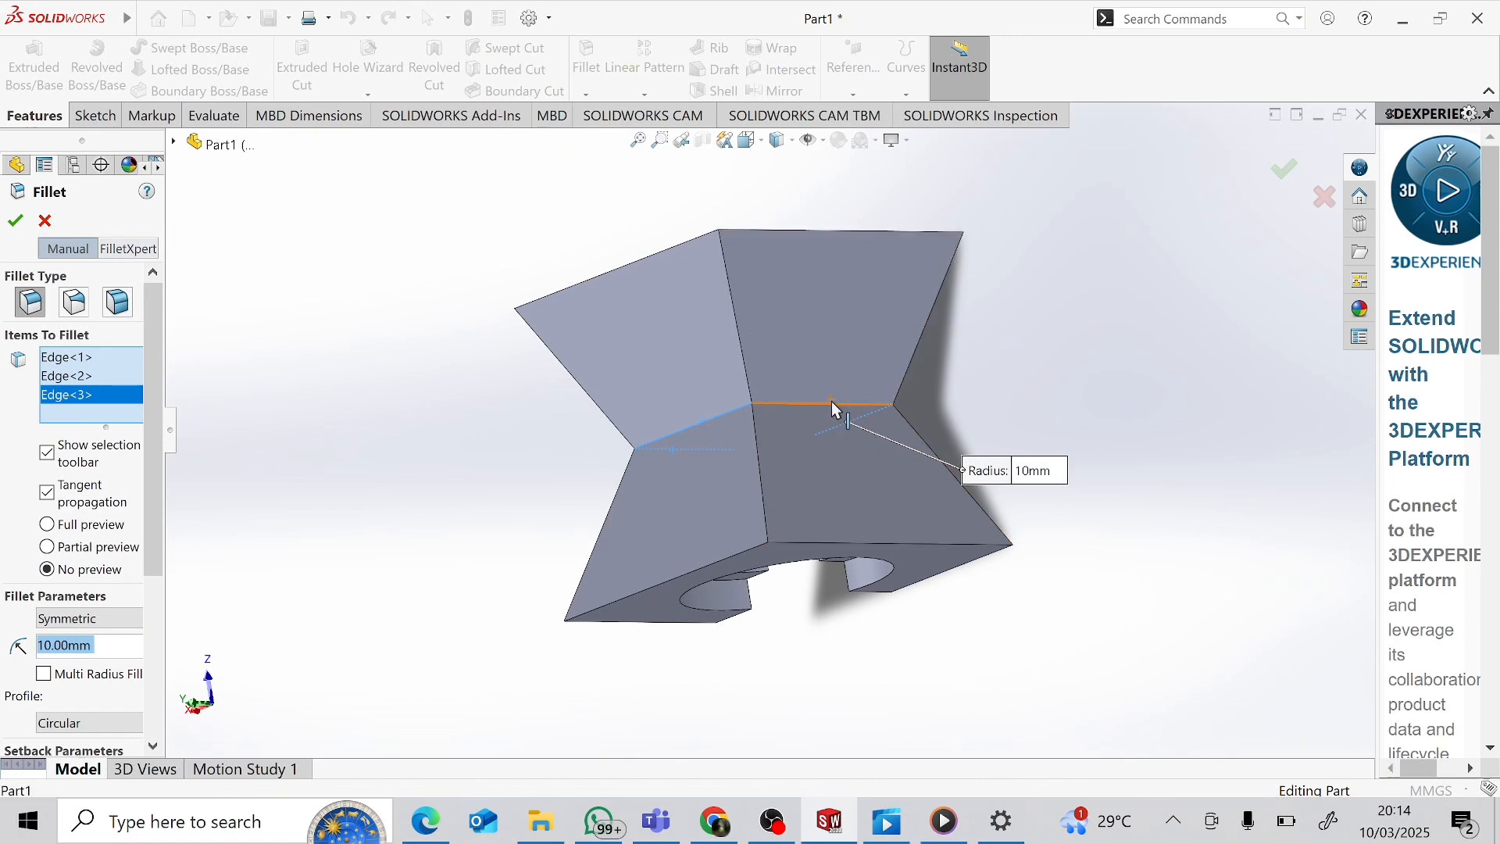
pyautogui.click(831, 402)
pyautogui.moveTo(1006, 425); pyautogui.dragTo(827, 827, button='middle')
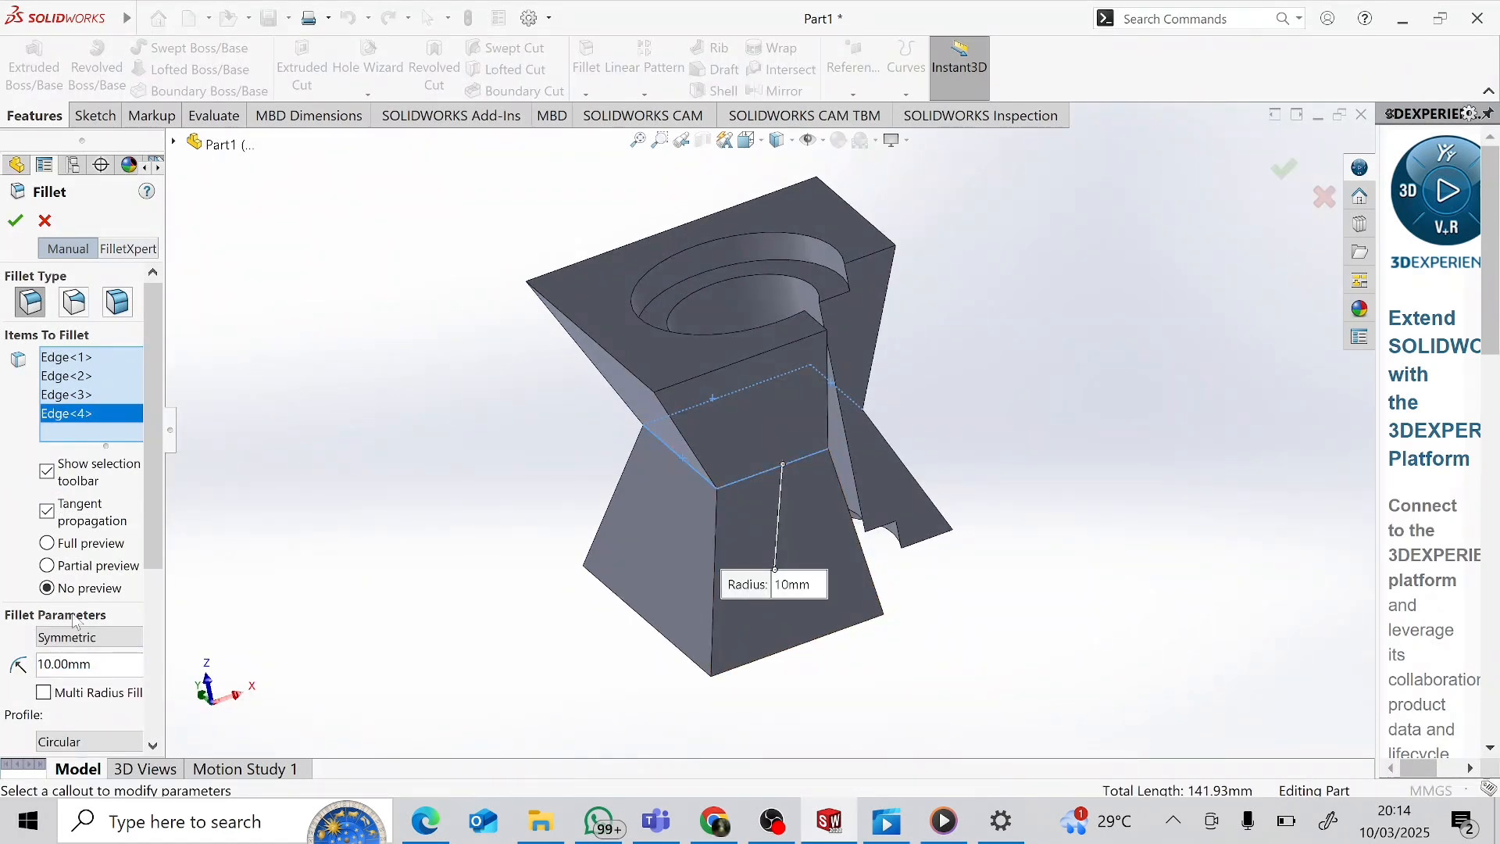
# Step: Set the waist fillet's radius to 5 mm and apply it
pyautogui.rightClick(60, 666)
pyautogui.press('BackSpace')
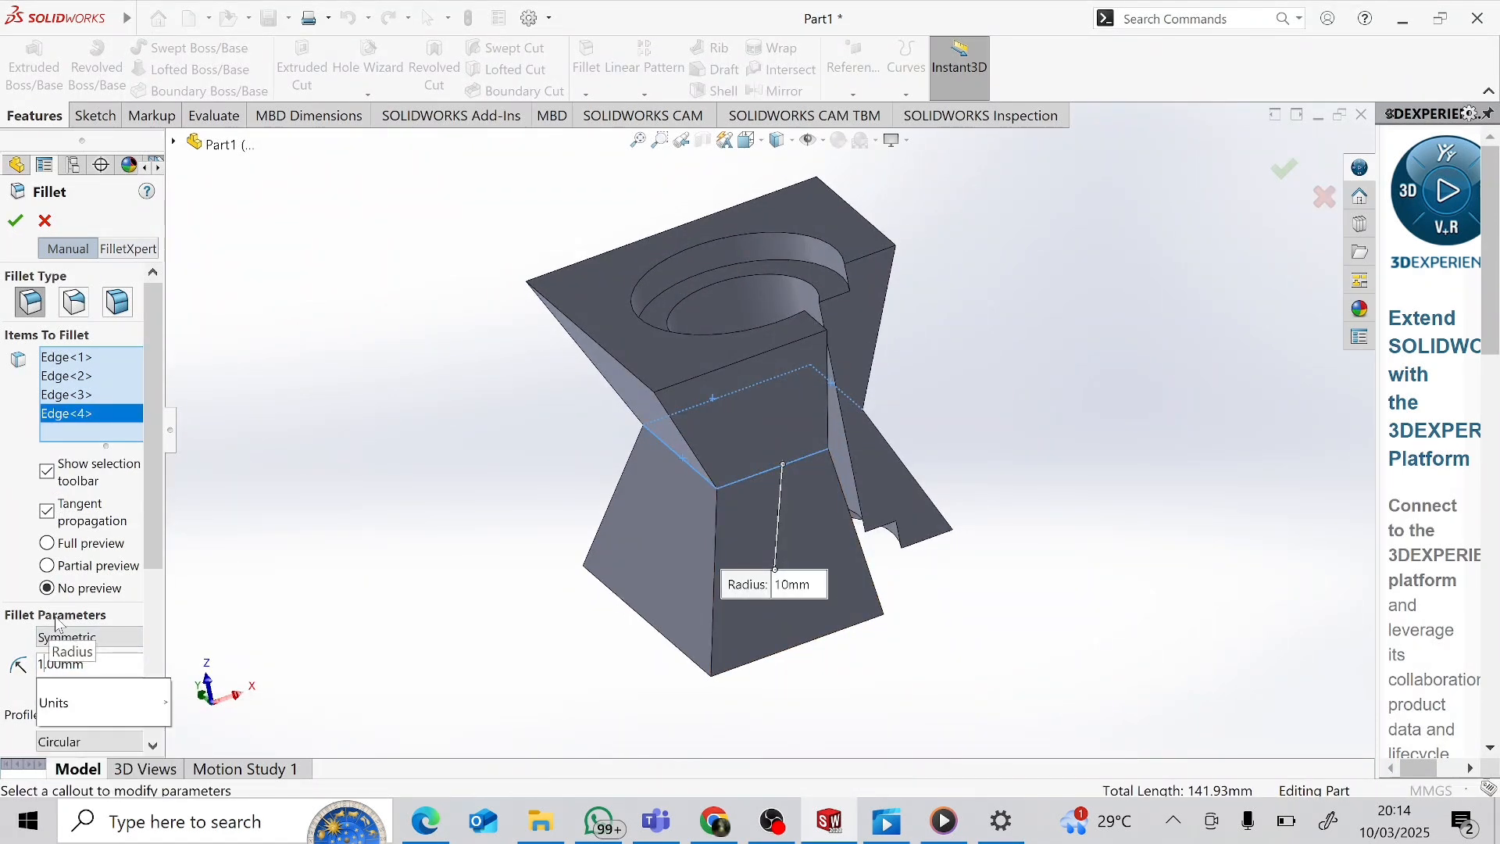
pyautogui.write('5')
pyautogui.press('Return')
pyautogui.write('5')
pyautogui.press('Return')
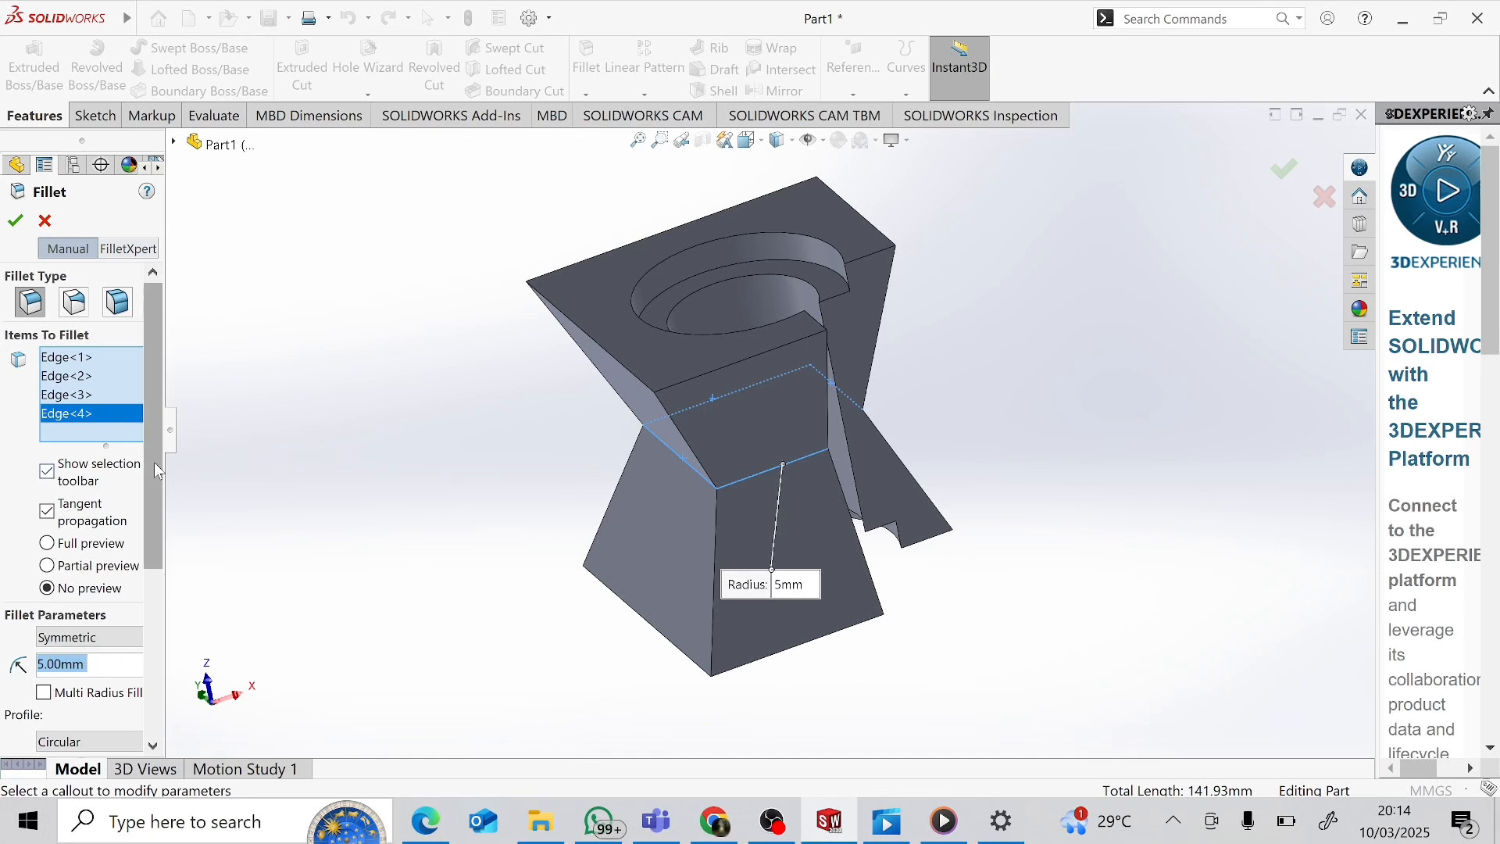
pyautogui.moveTo(153, 462); pyautogui.dragTo(131, 631)
pyautogui.click(15, 220)
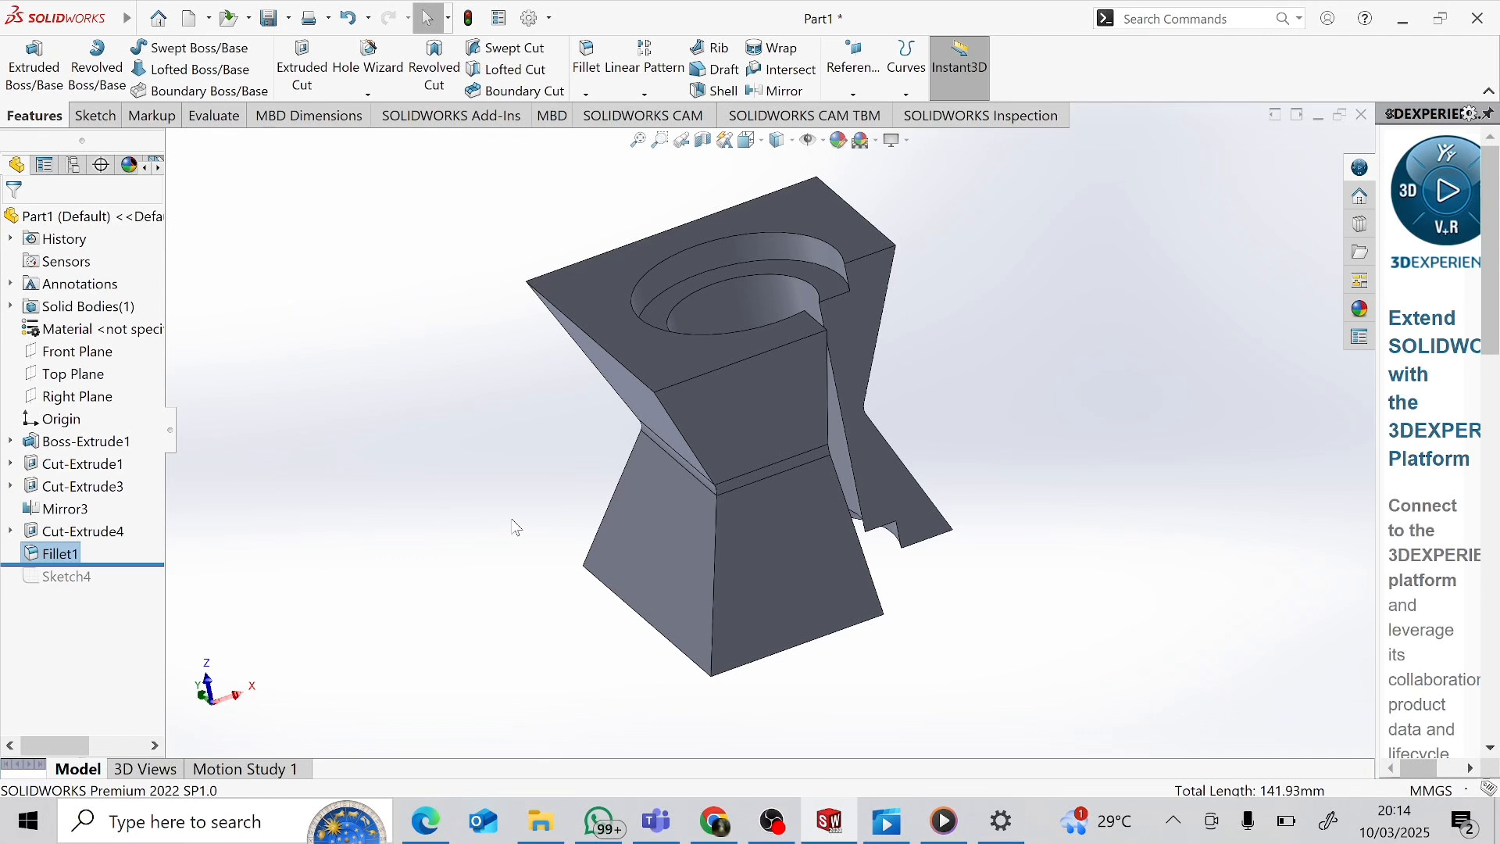
# Step: Try to convert the outline of the counterbored end face into sketch entities
pyautogui.hotkey('alt', 'e')
pyautogui.click(750, 144)
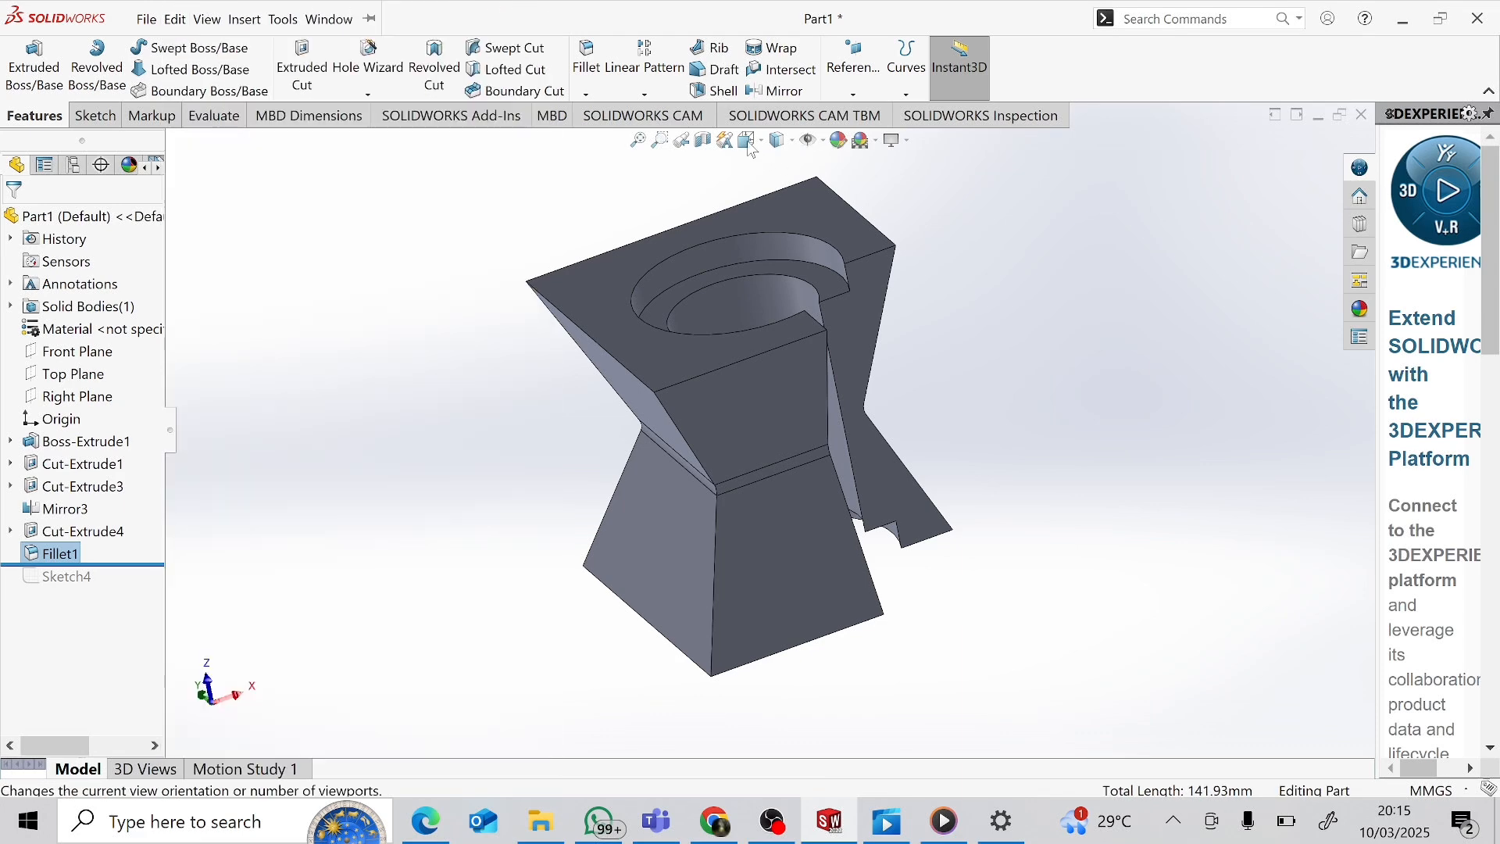
pyautogui.click(557, 418)
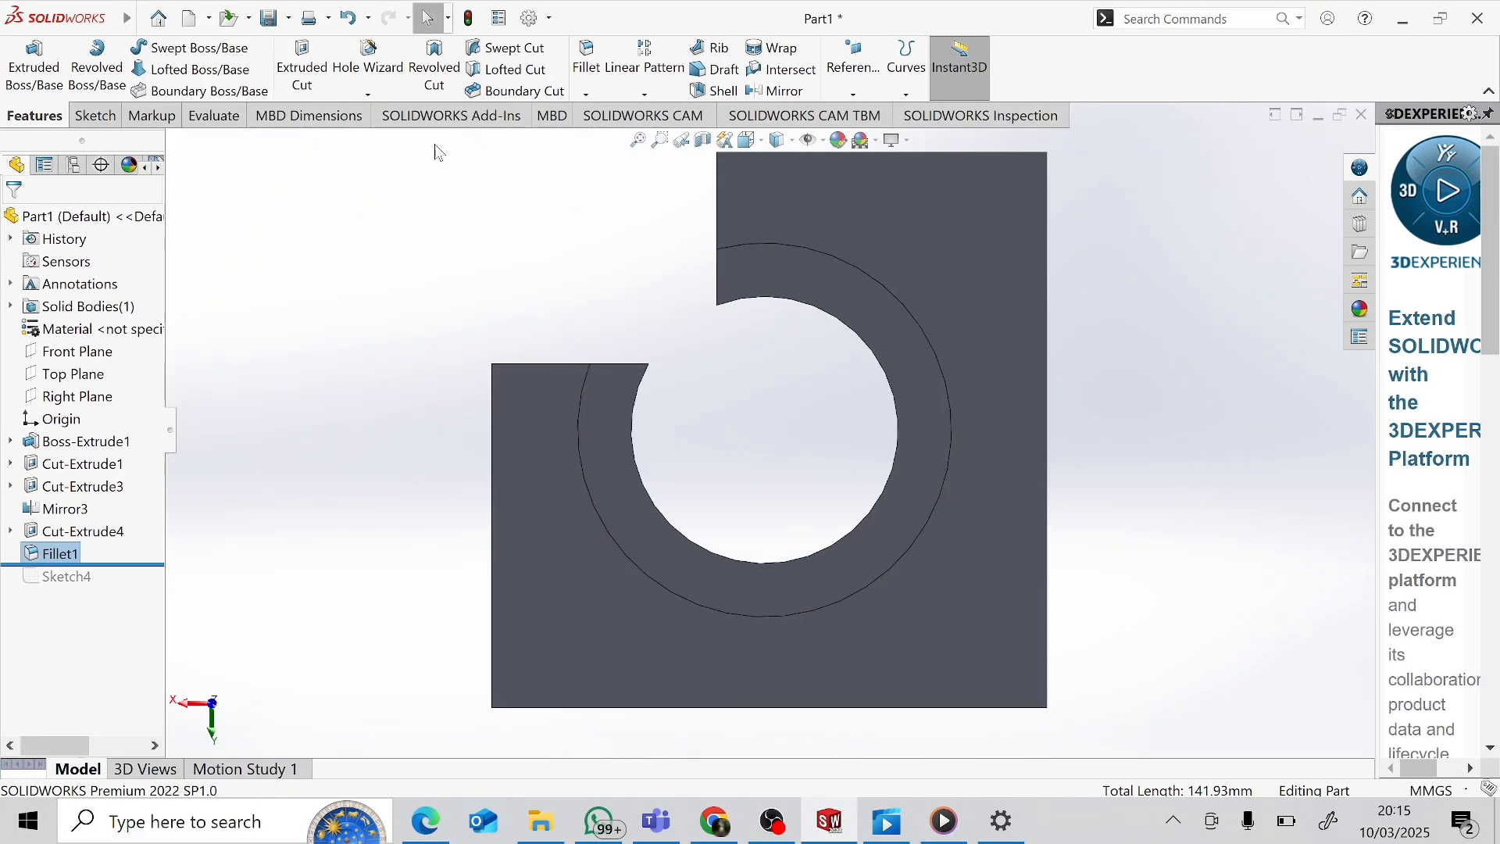
pyautogui.click(93, 123)
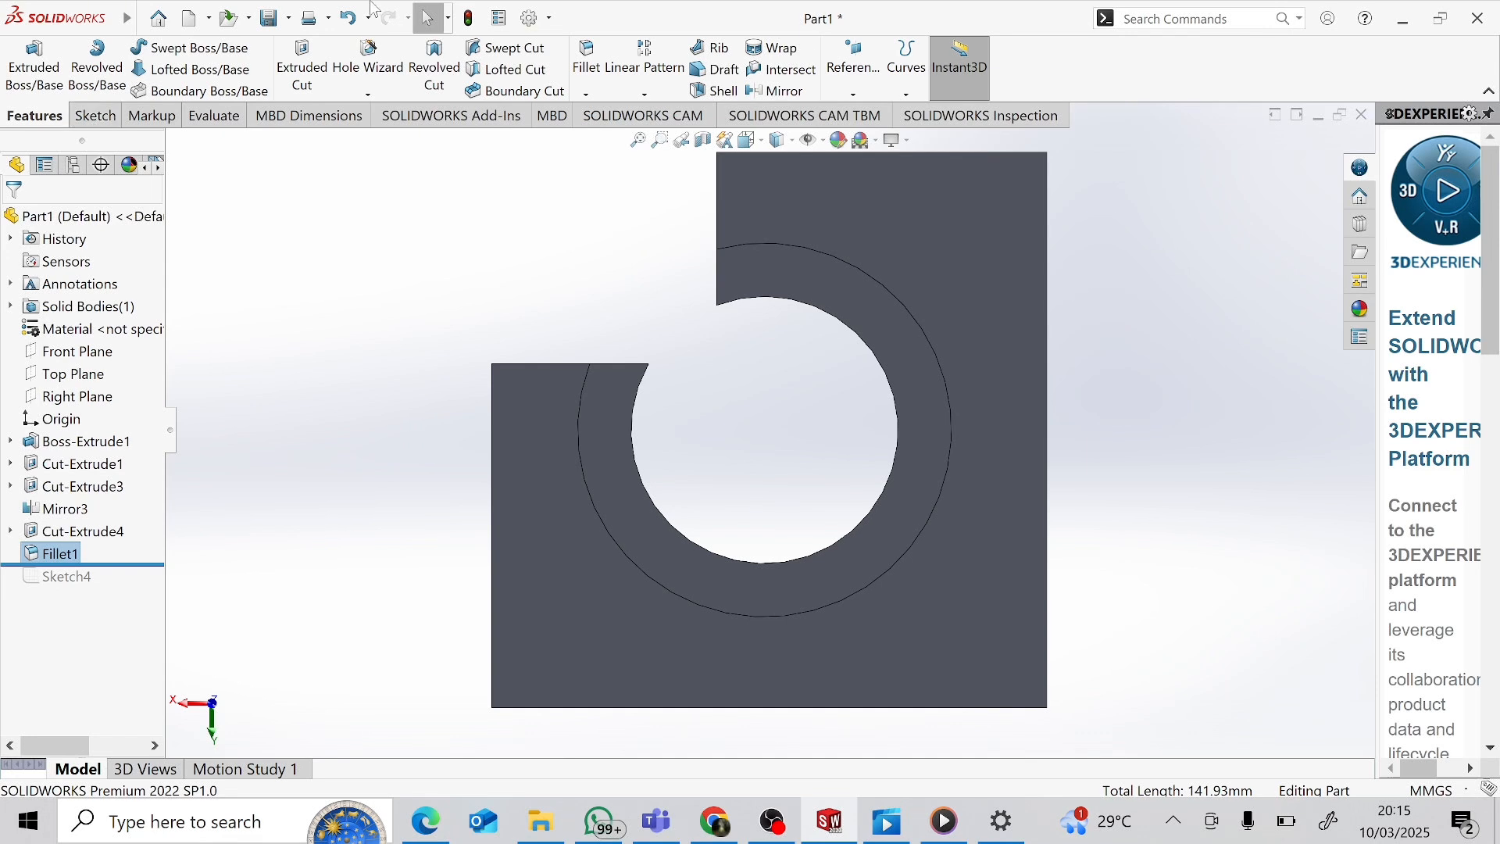
pyautogui.click(994, 188)
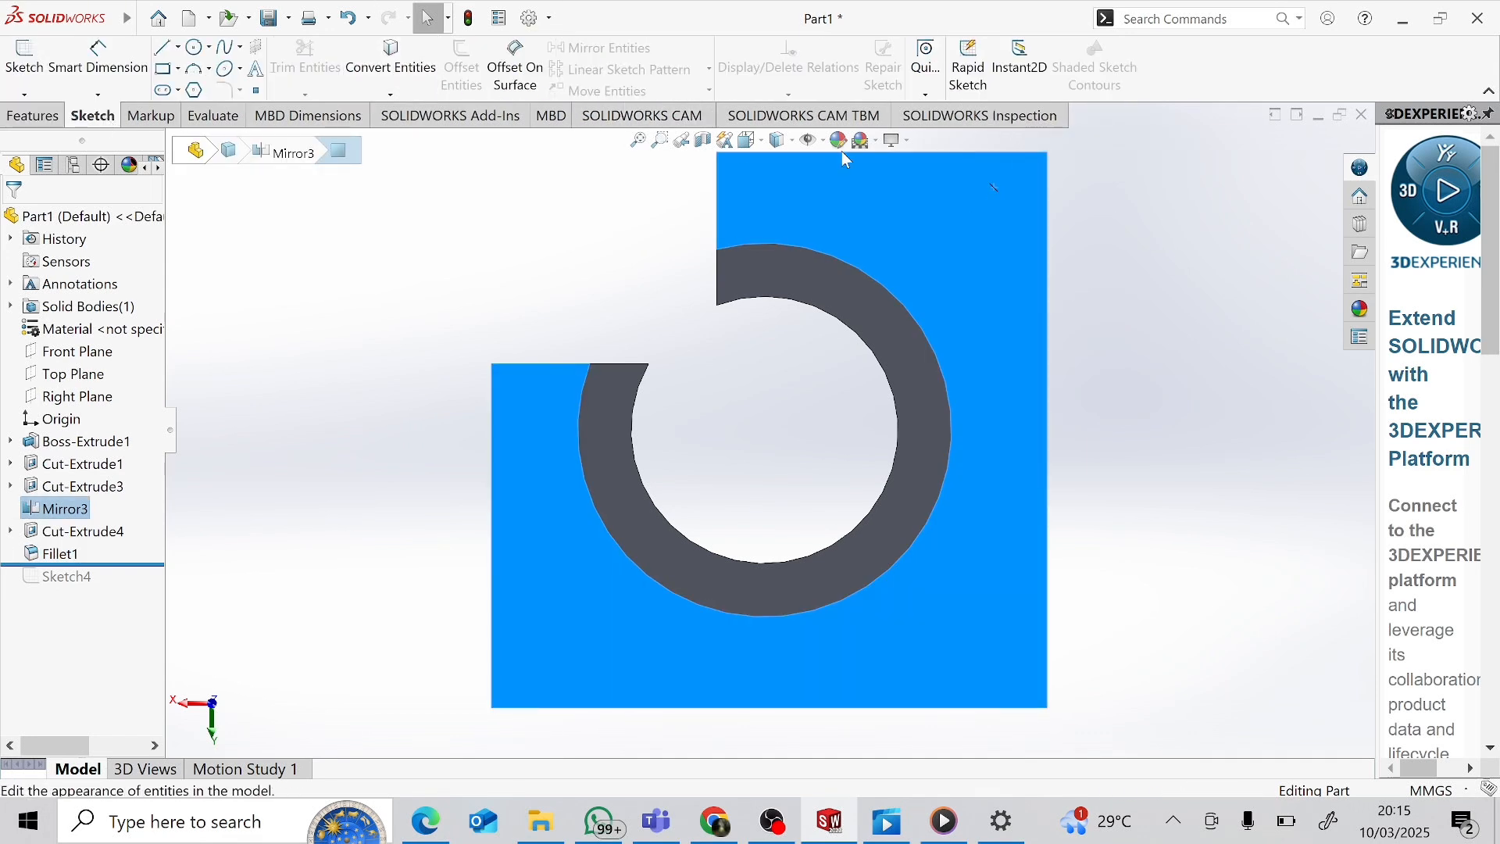
pyautogui.click(368, 74)
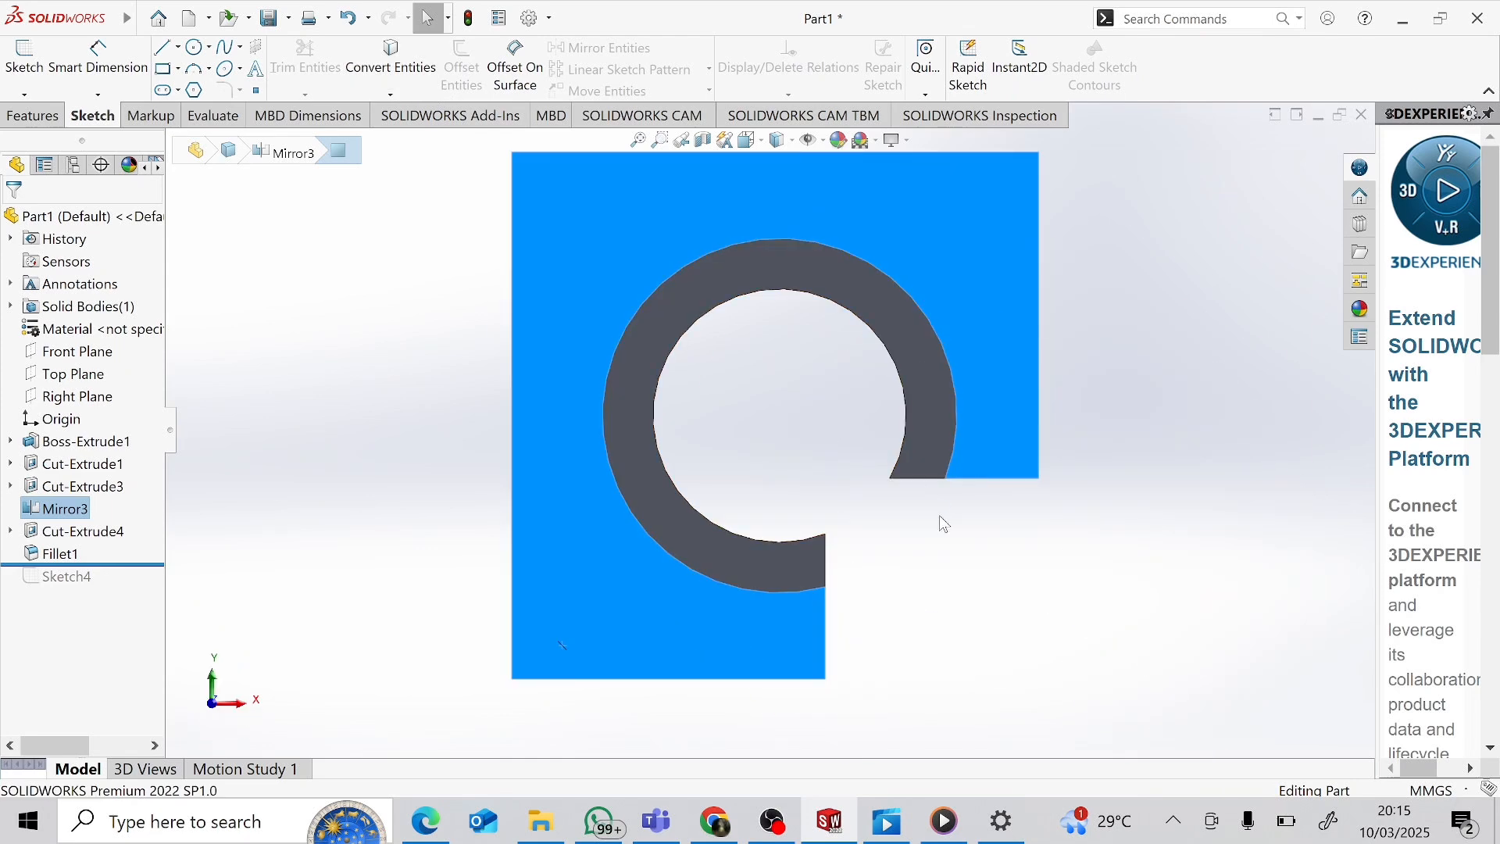
pyautogui.moveTo(943, 516); pyautogui.dragTo(1070, 324)
pyautogui.click(993, 261)
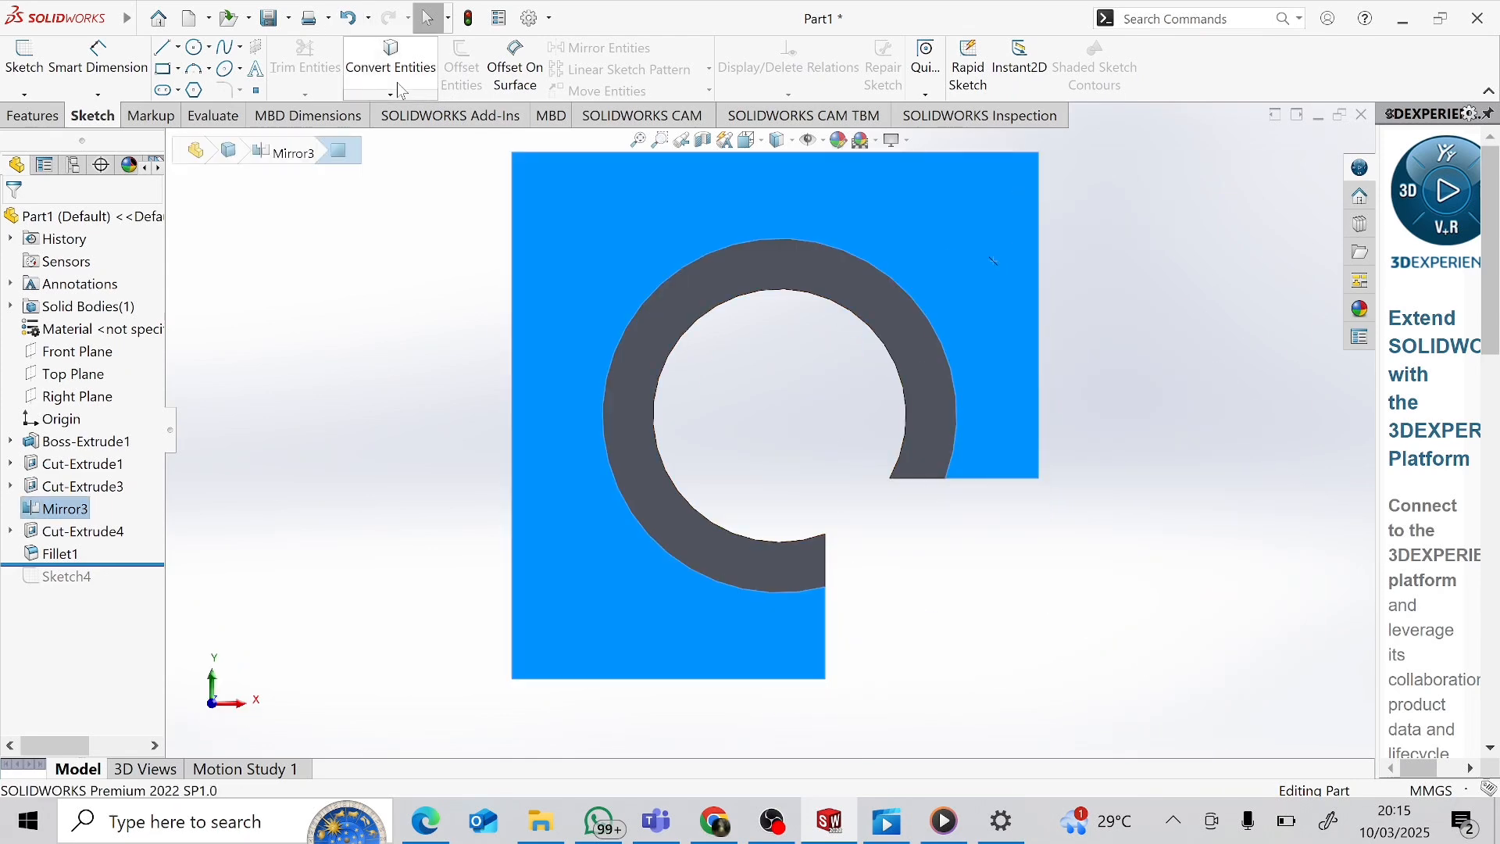
pyautogui.click(394, 93)
pyautogui.click(397, 78)
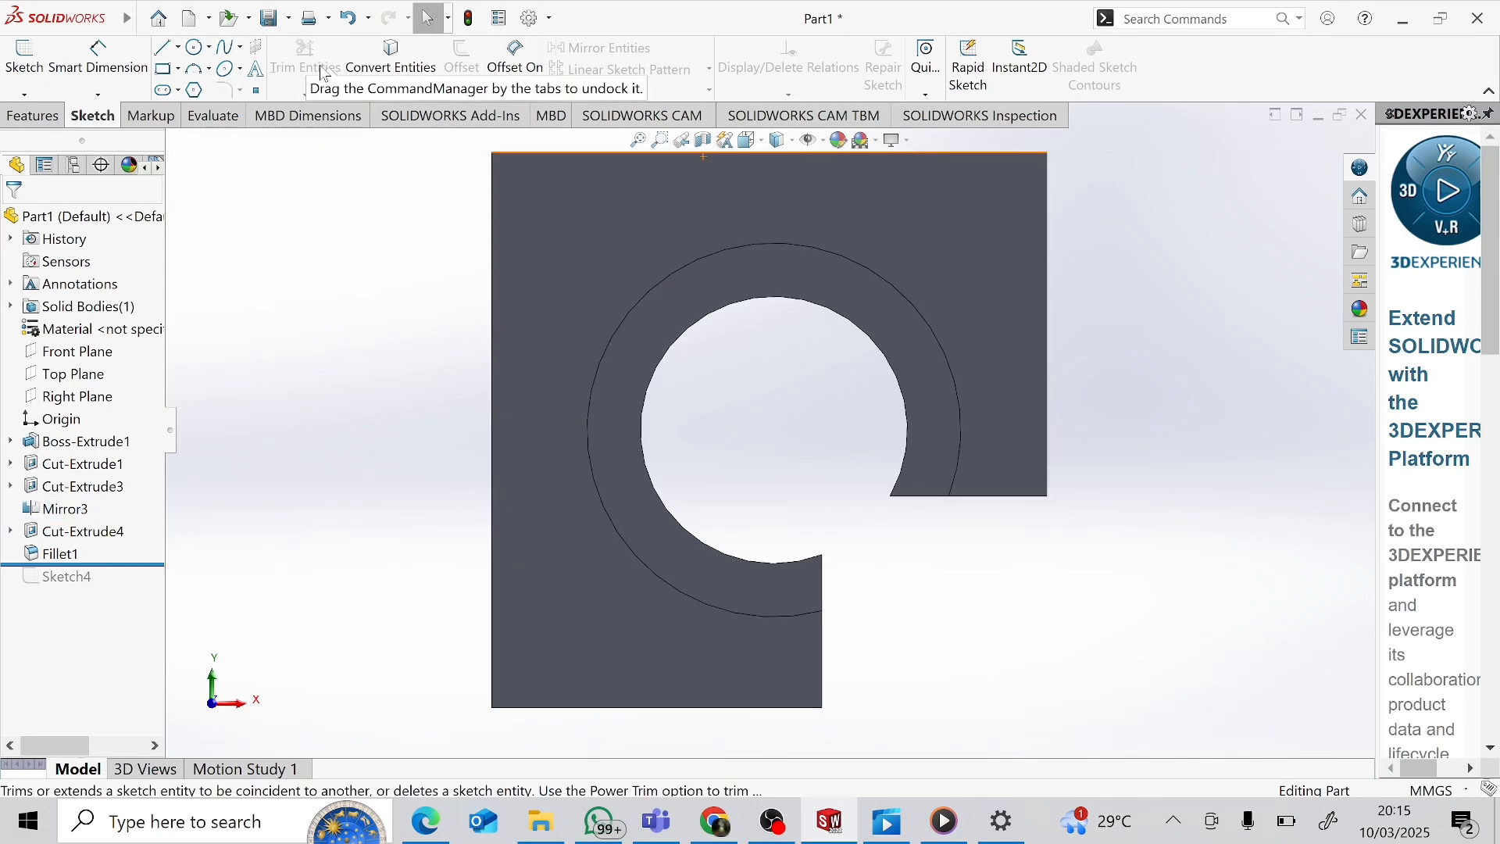
# Step: Create a new sketch on the counterbored end face by converting the face's outline into sketch entities
pyautogui.click(1048, 339)
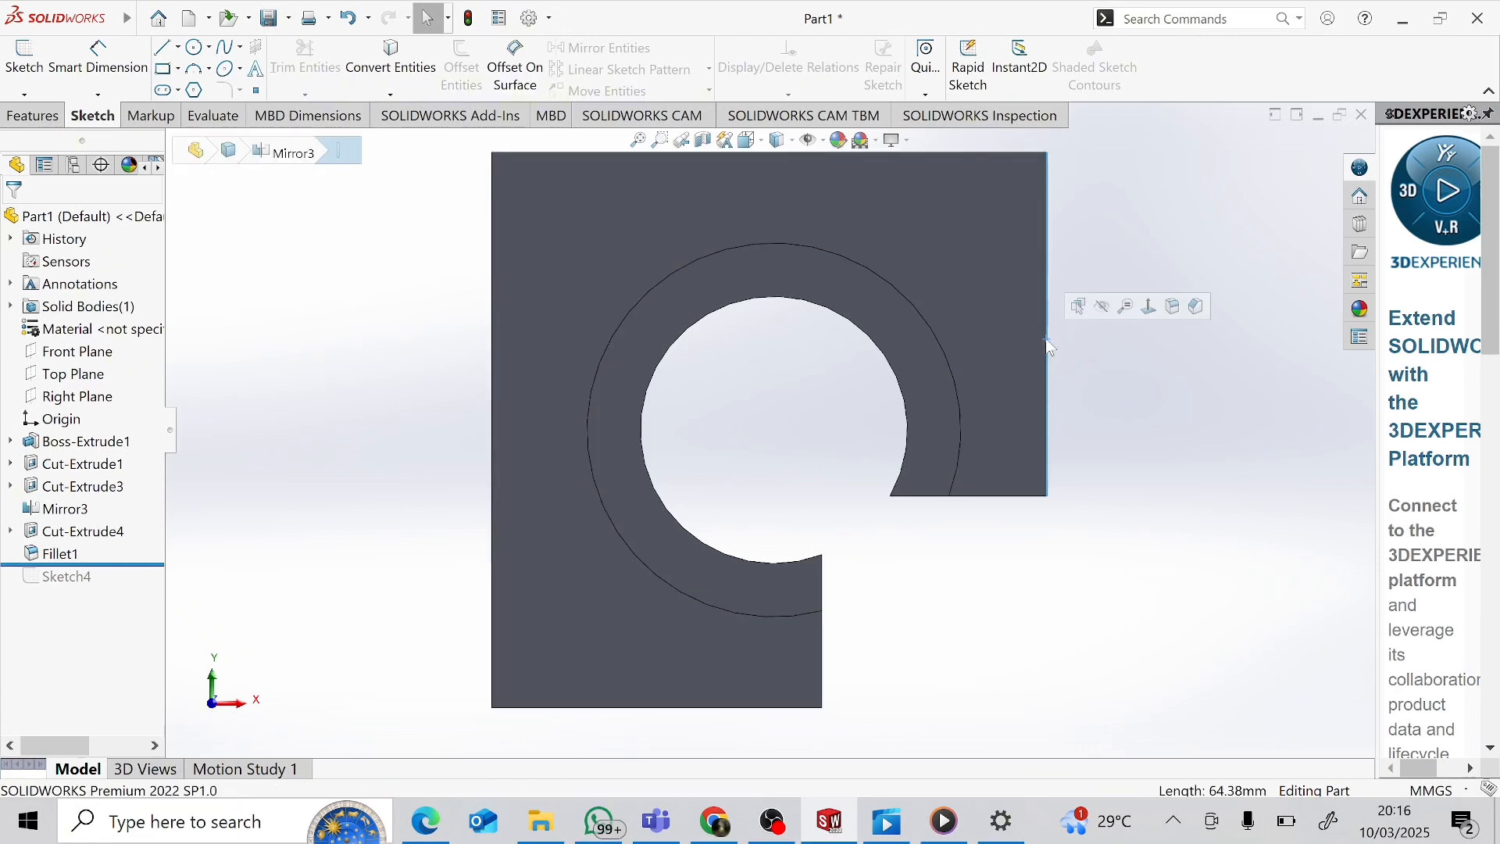
pyautogui.click(491, 209)
pyautogui.click(28, 120)
pyautogui.click(35, 70)
pyautogui.moveTo(430, 438); pyautogui.dragTo(381, 363, button='middle')
pyautogui.click(414, 82)
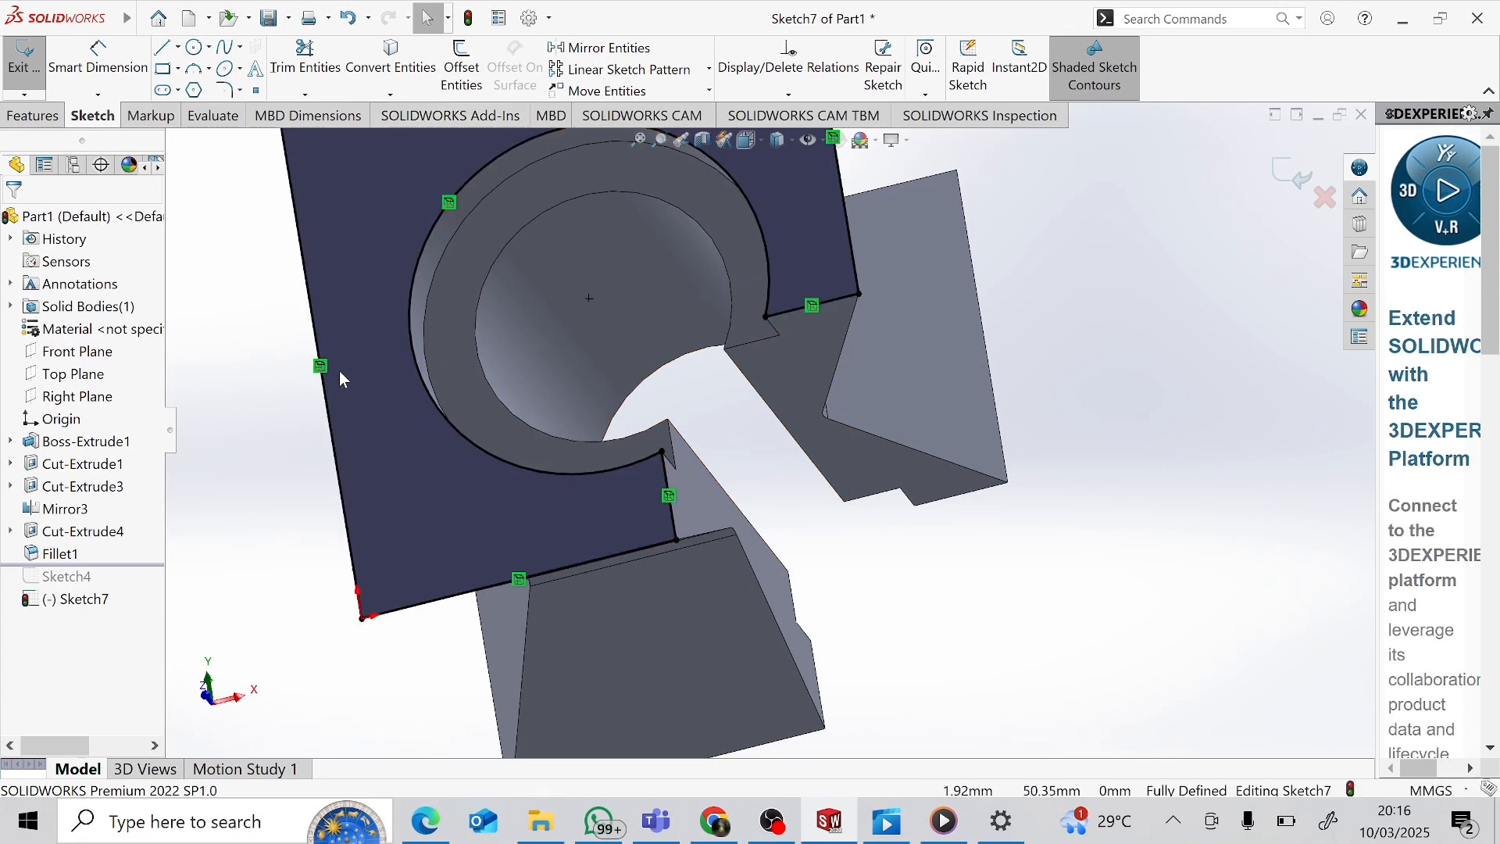
# Step: Trim away the counterbore arc from the converted outline with Power trim
pyautogui.moveTo(762, 472); pyautogui.dragTo(648, 509)
pyautogui.press('Escape')
pyautogui.press('f')
pyautogui.click(322, 76)
pyautogui.moveTo(662, 433)
pyautogui.mouseDown()
pyautogui.moveTo(550, 459)
pyautogui.moveTo(558, 260)
pyautogui.moveTo(552, 349)
pyautogui.mouseUp()
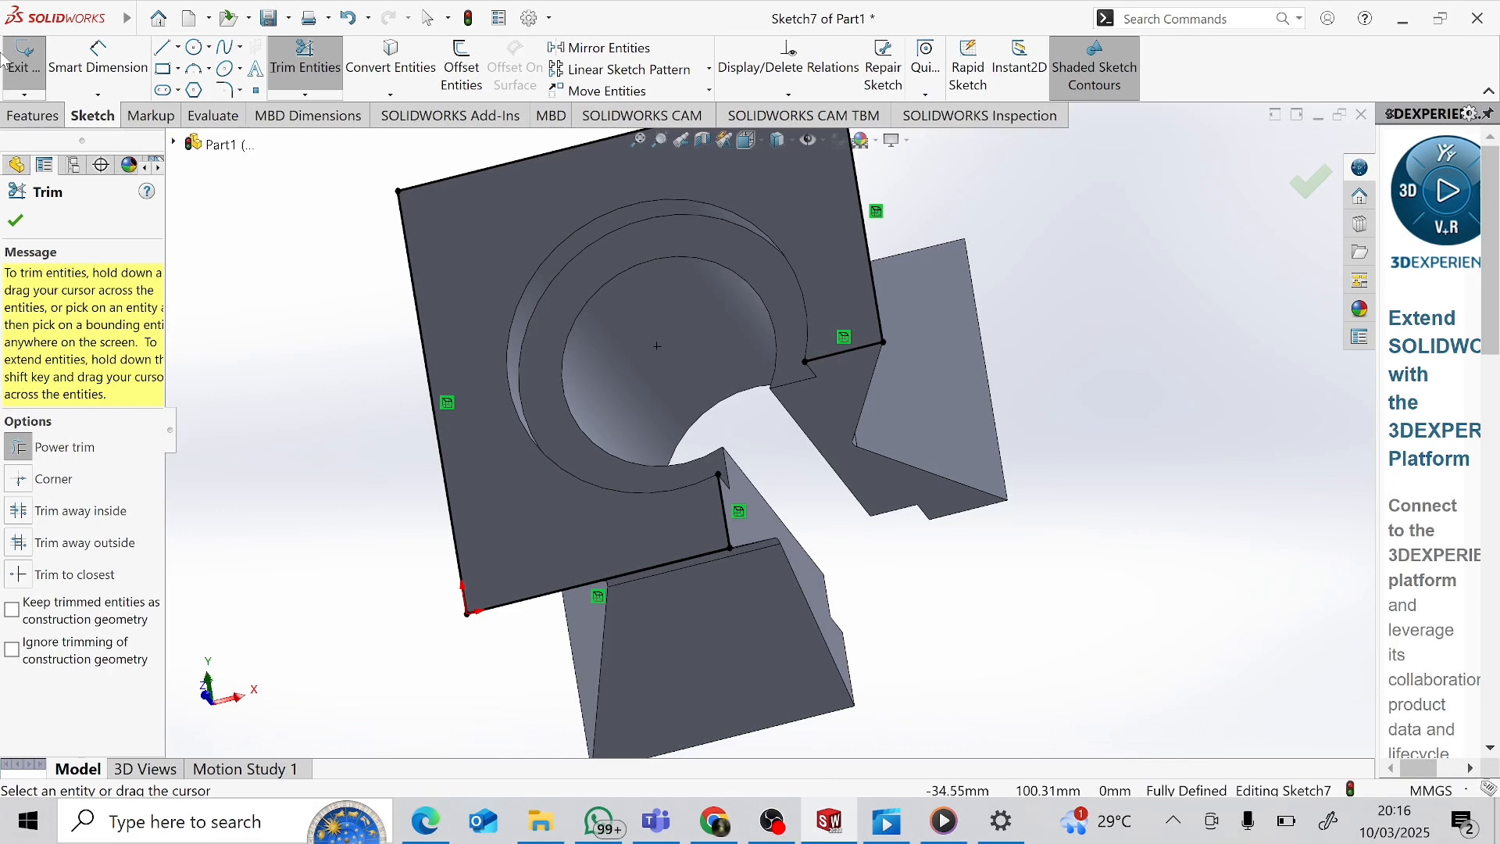
pyautogui.click(14, 221)
# Step: Extrude the trimmed outline from the counterbored end face as a thin feature, 10 mm deep with a 10 mm wall directed inward
pyautogui.click(429, 374)
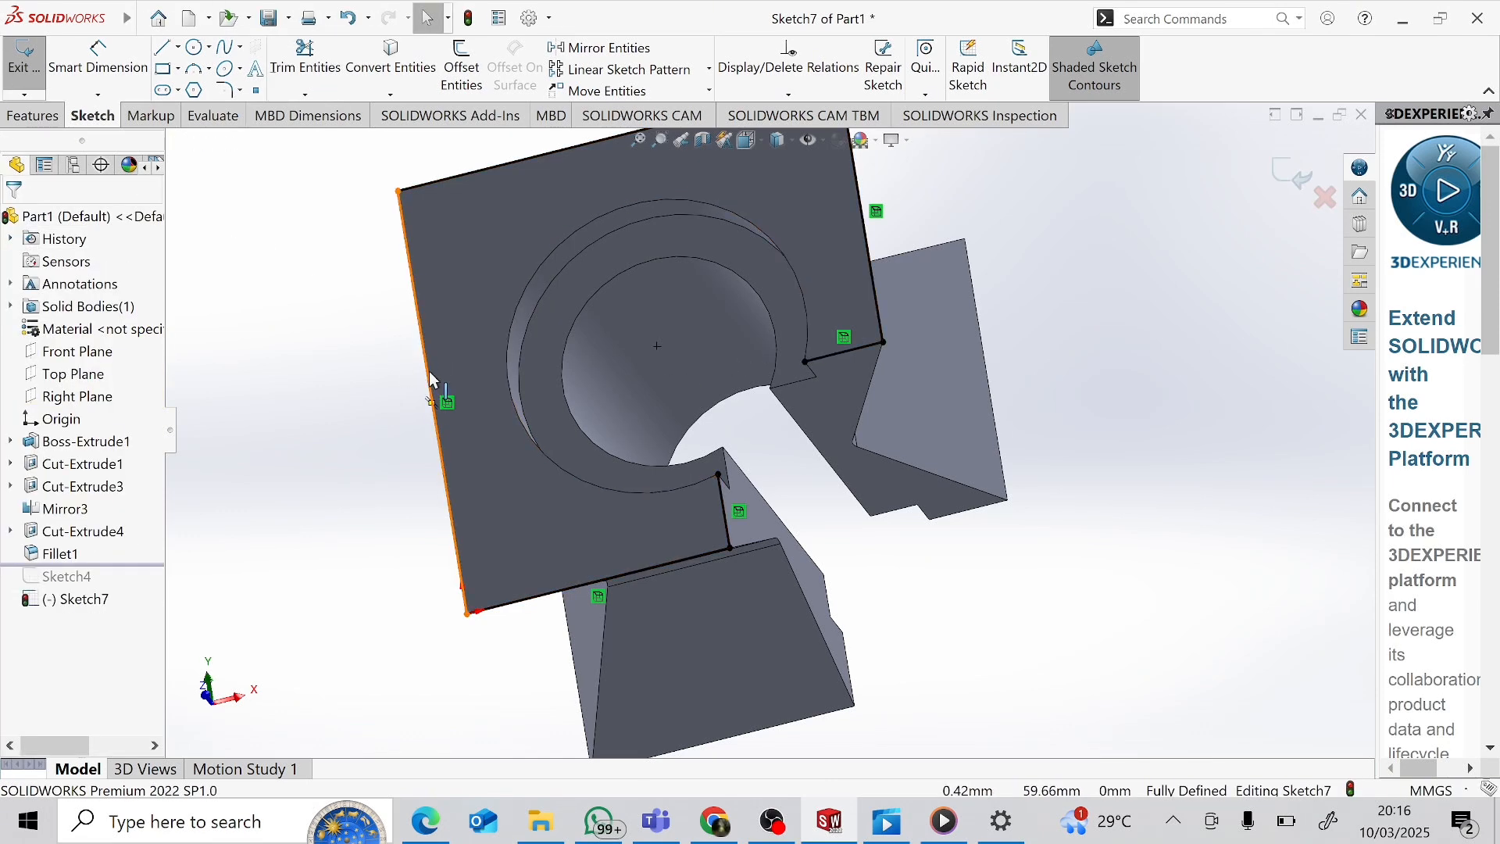
pyautogui.click(464, 205)
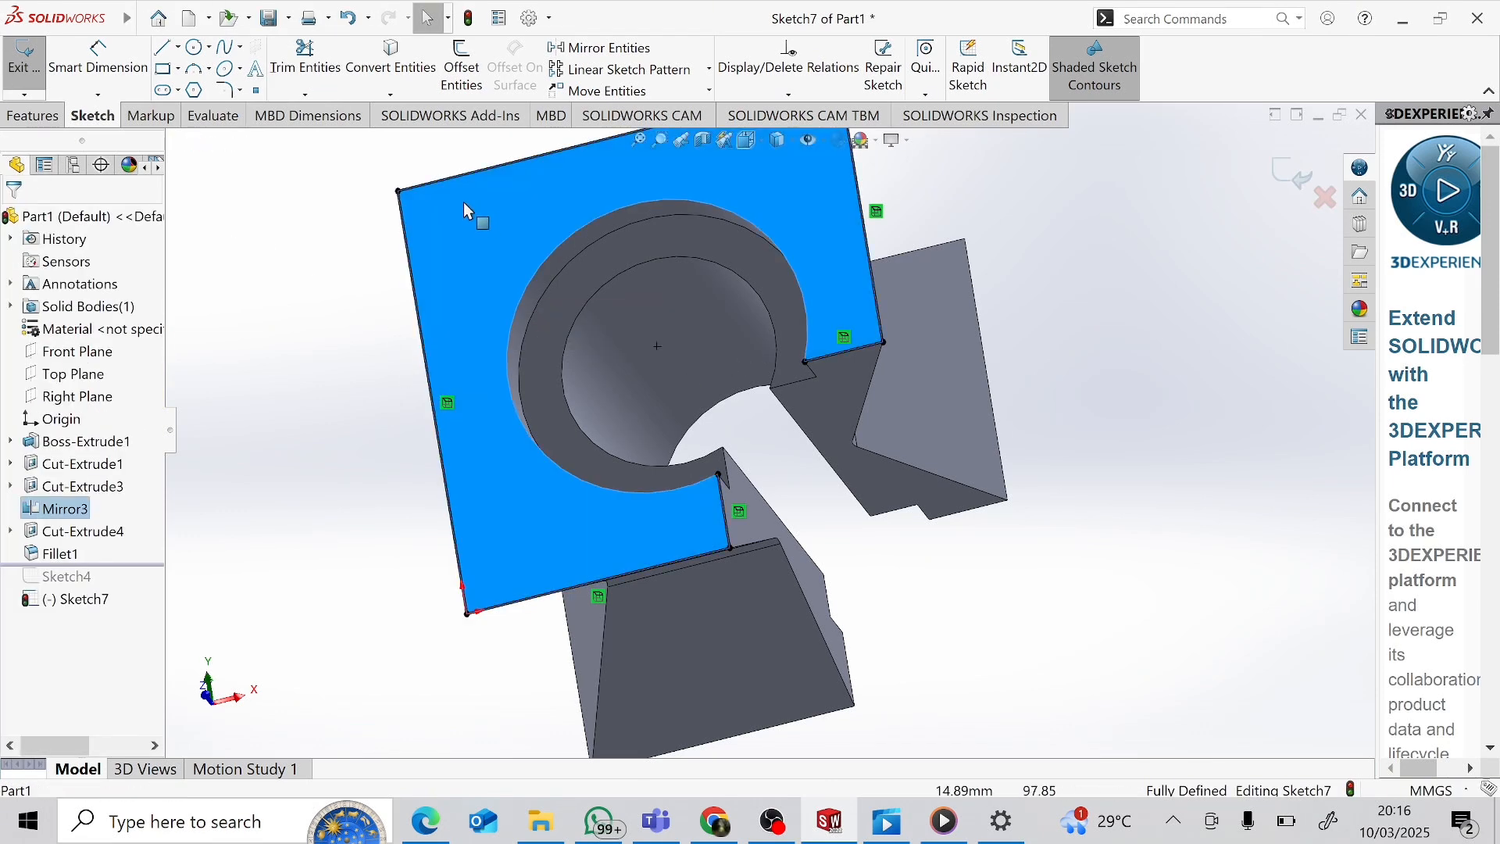
pyautogui.click(33, 115)
pyautogui.click(33, 67)
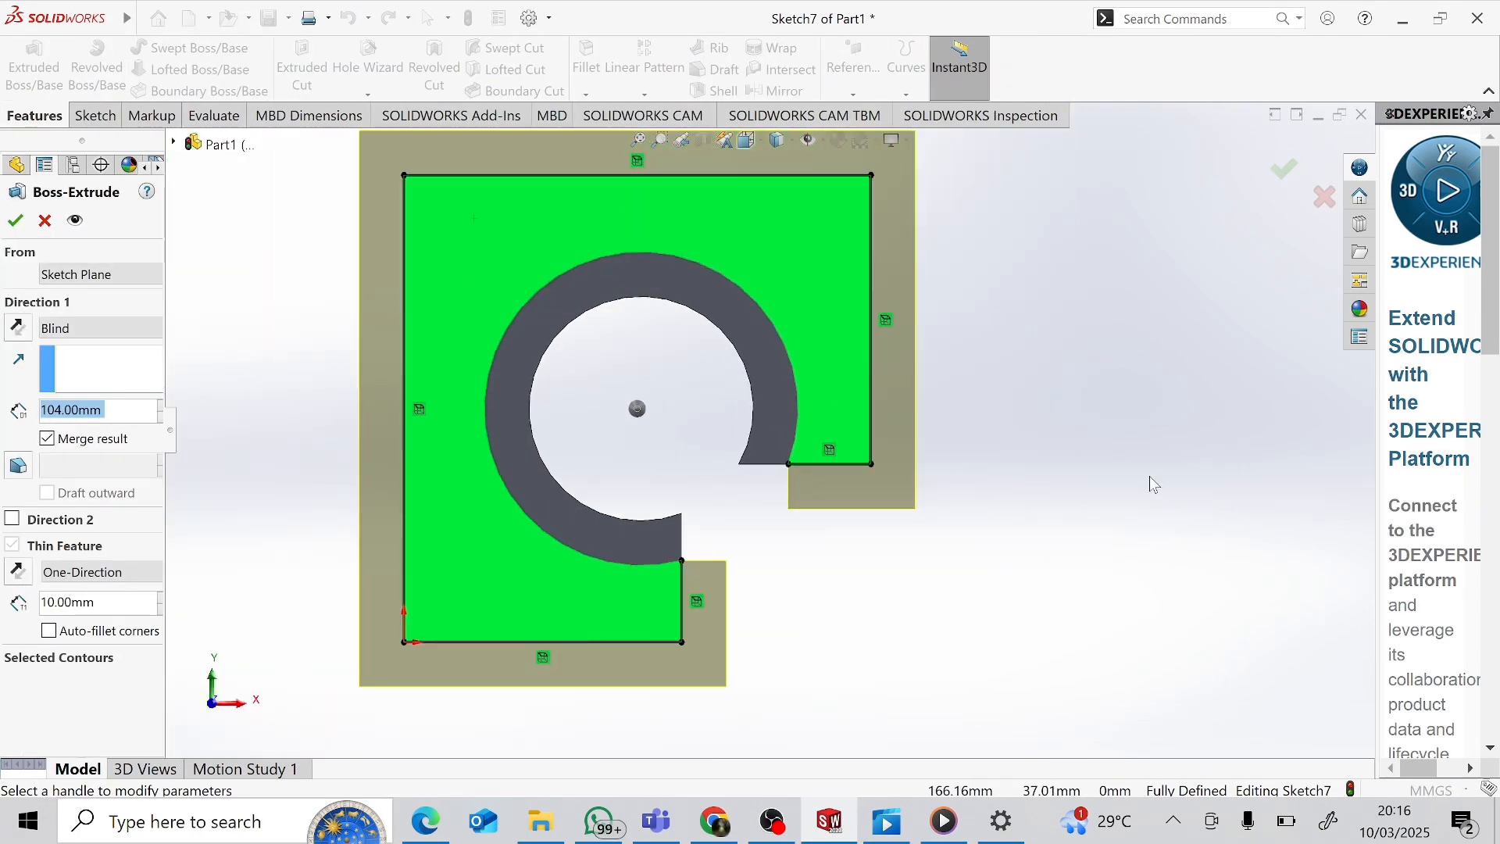
pyautogui.moveTo(1144, 467); pyautogui.dragTo(917, 490, button='middle')
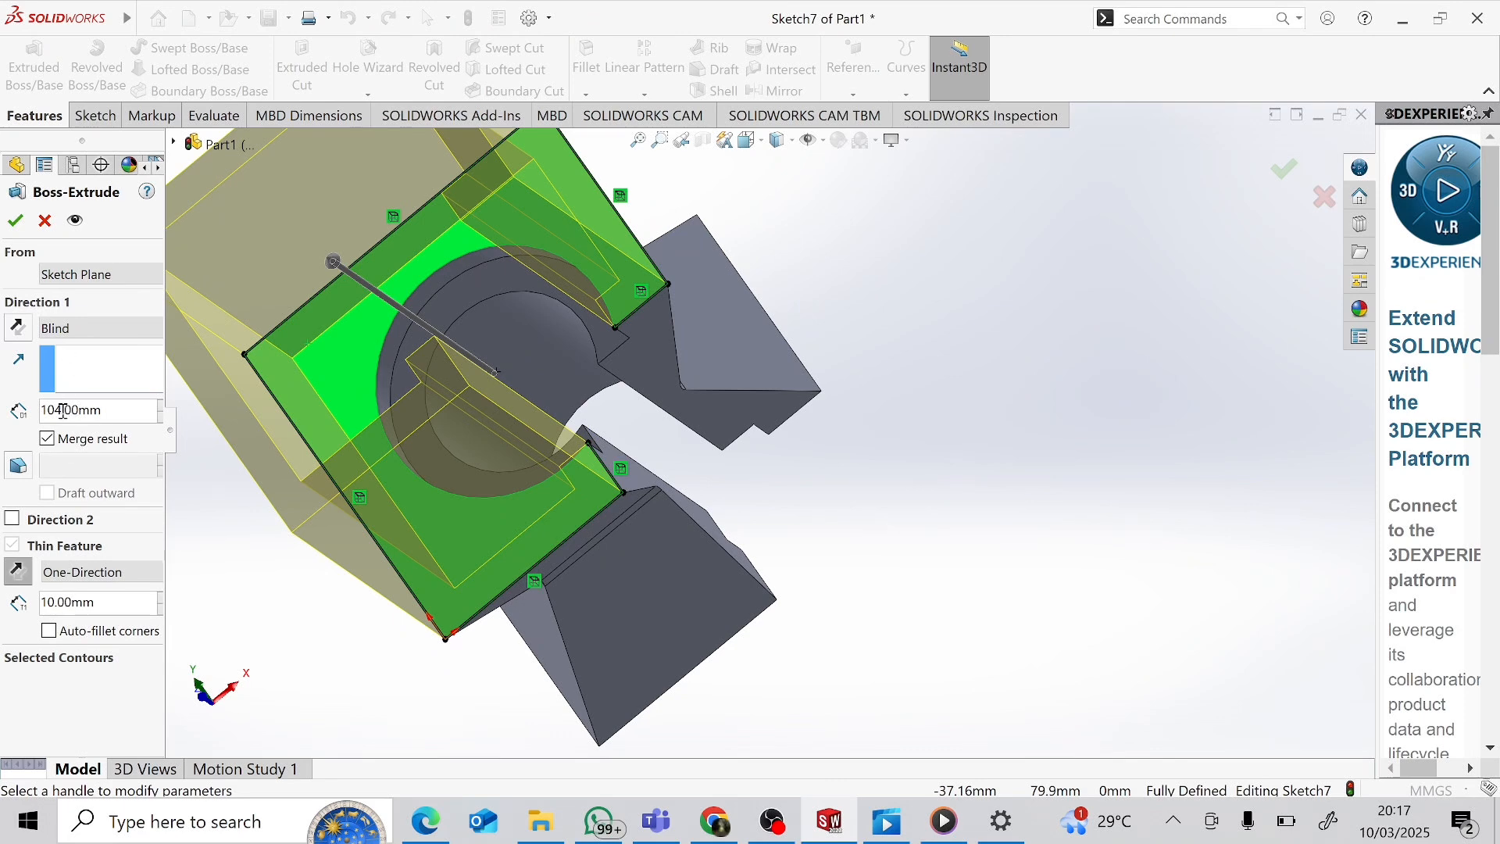
pyautogui.write('10')
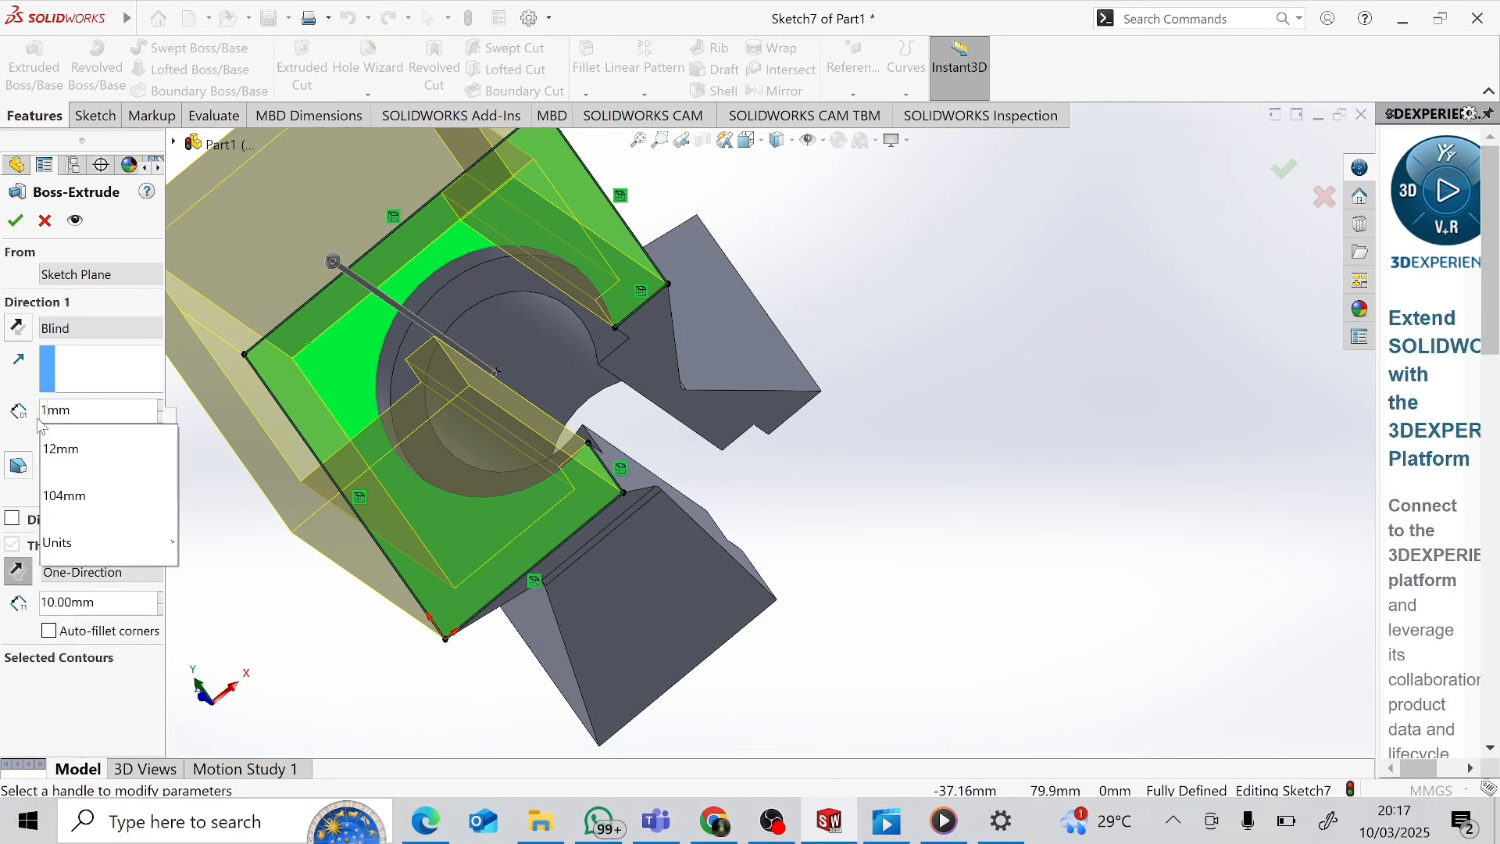
pyautogui.press('Return')
pyautogui.click(15, 221)
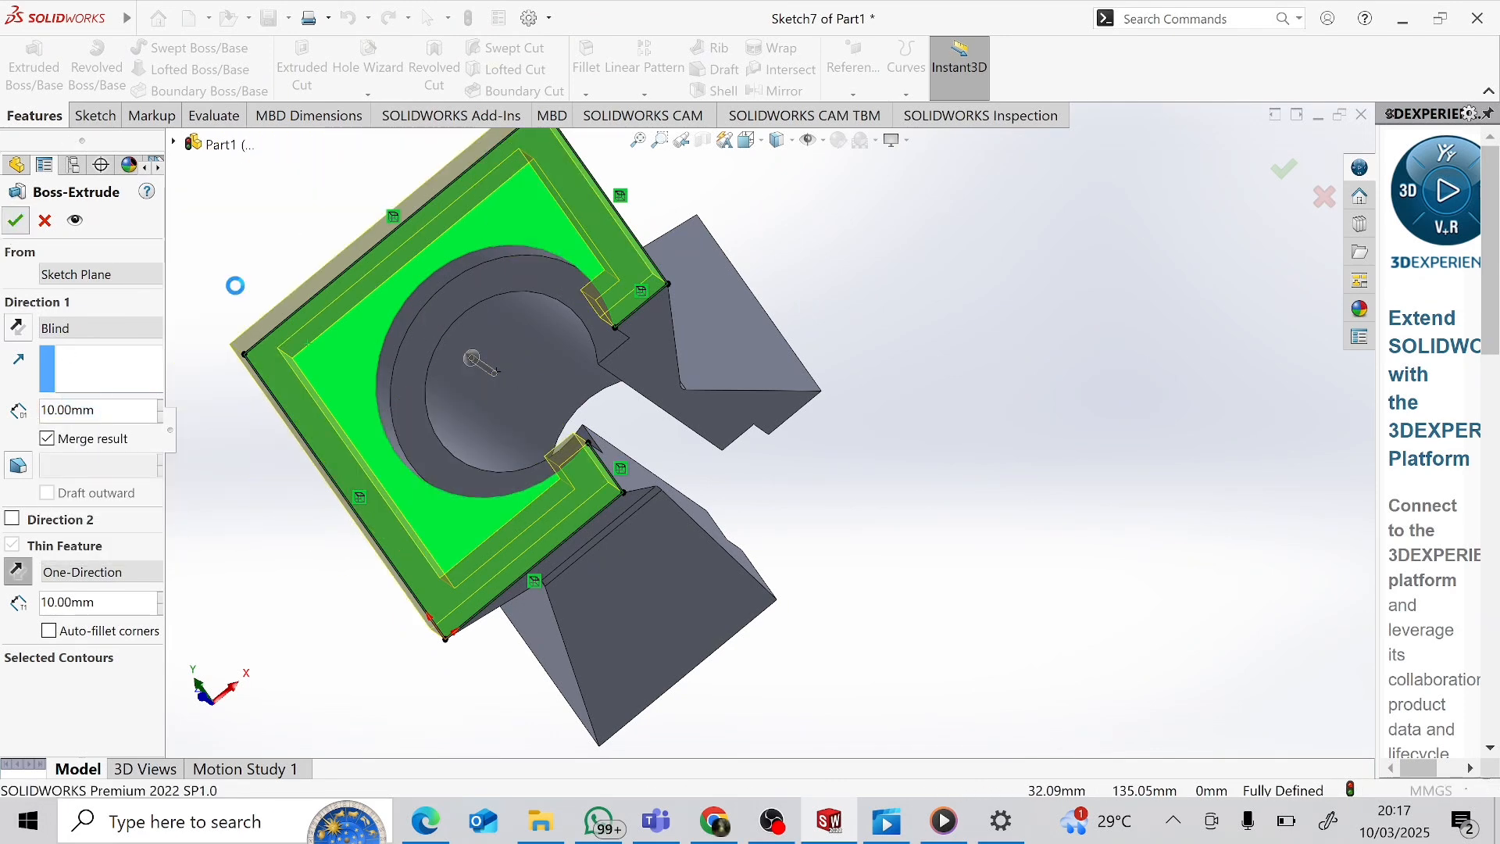
# Step: Try to fillet the outer edges where the thin extrusion meets the block's tapered faces with a 5 mm radius
pyautogui.moveTo(761, 409); pyautogui.dragTo(865, 215, button='middle')
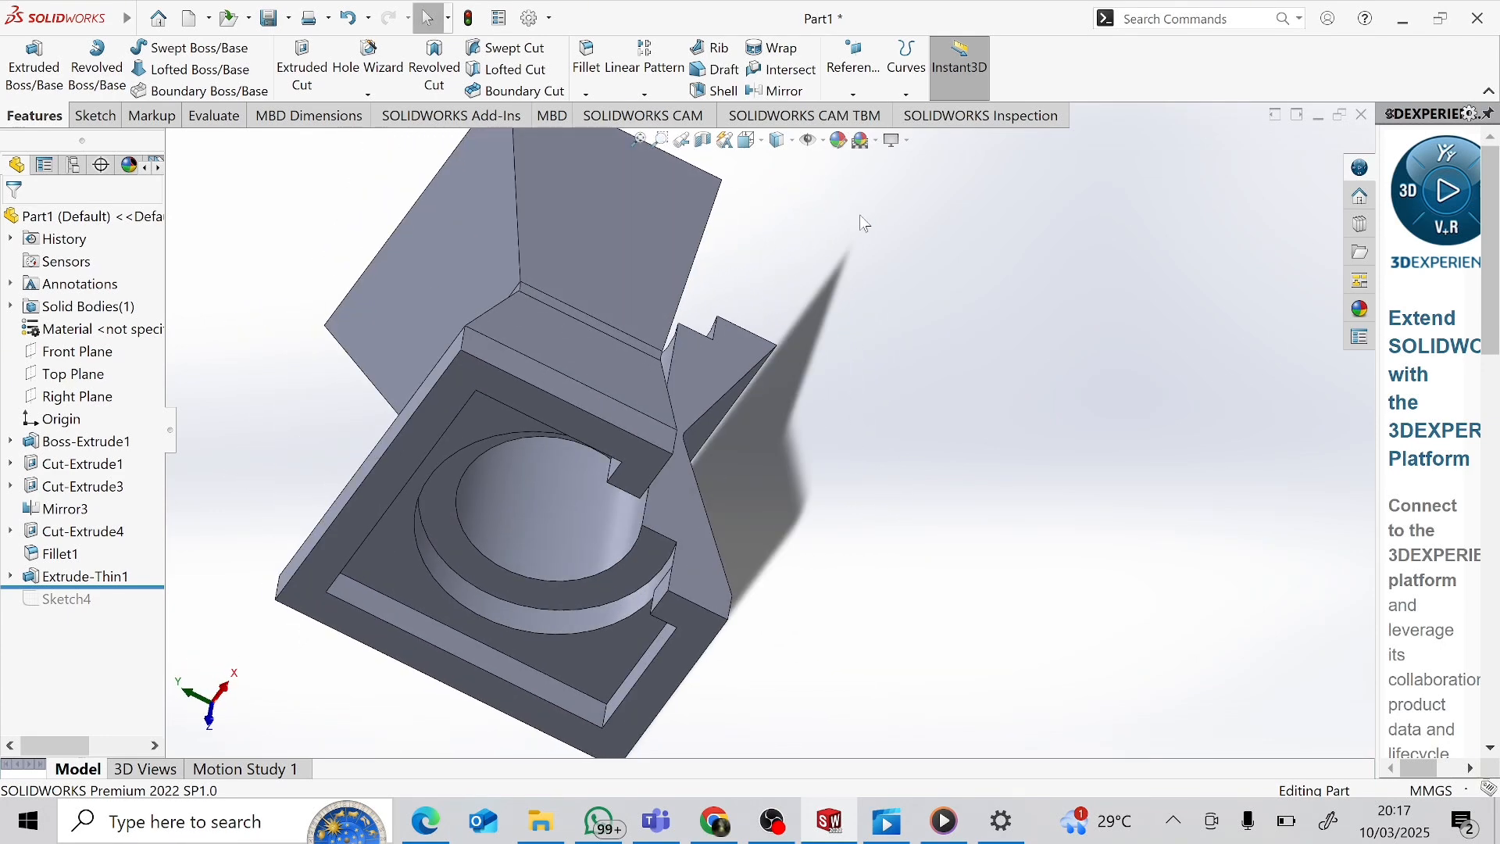
pyautogui.moveTo(809, 523); pyautogui.dragTo(924, 409, button='middle')
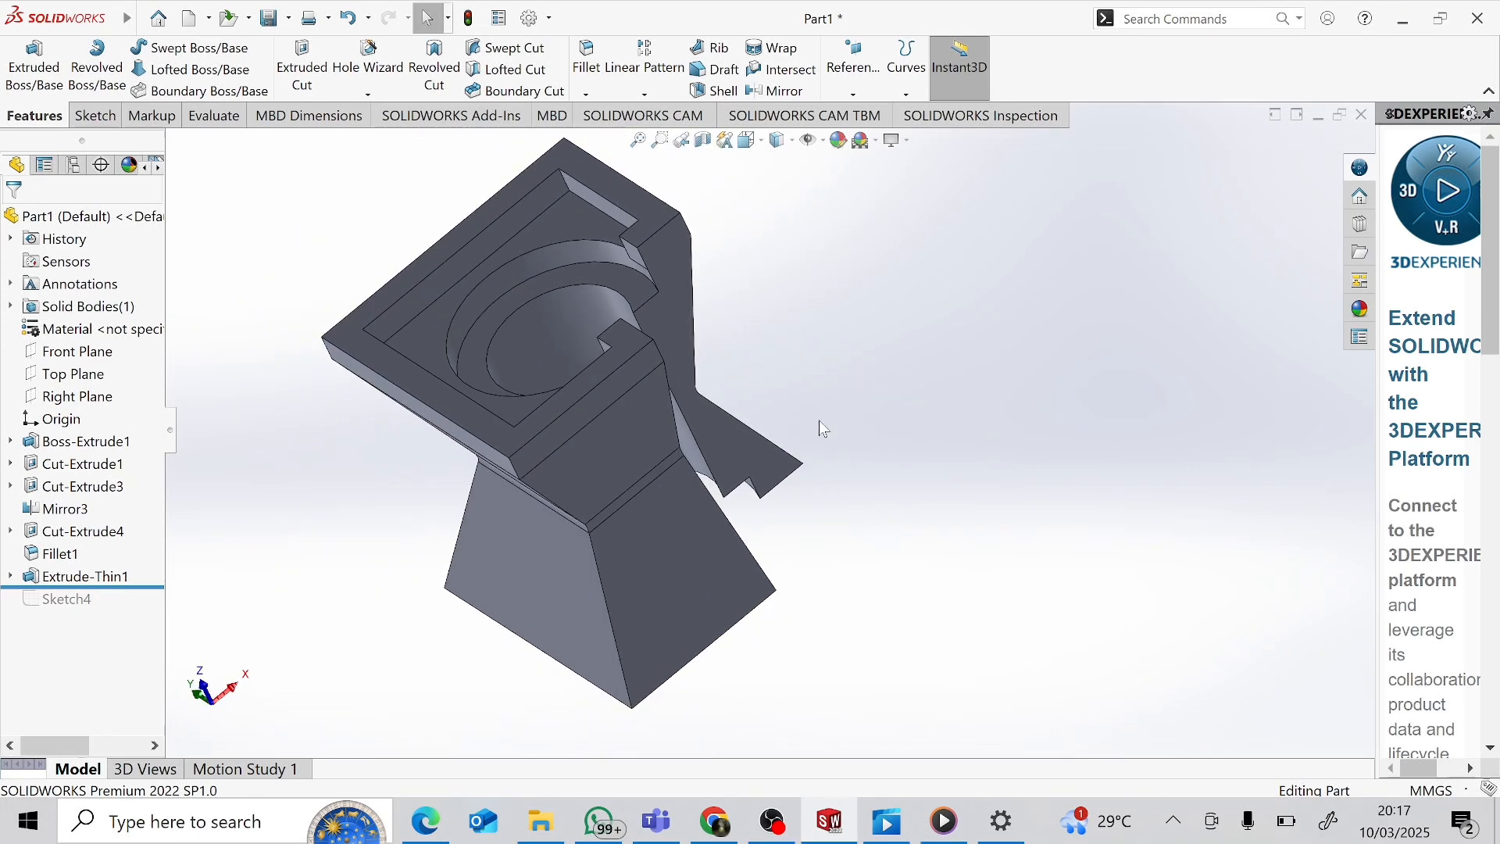
pyautogui.click(590, 53)
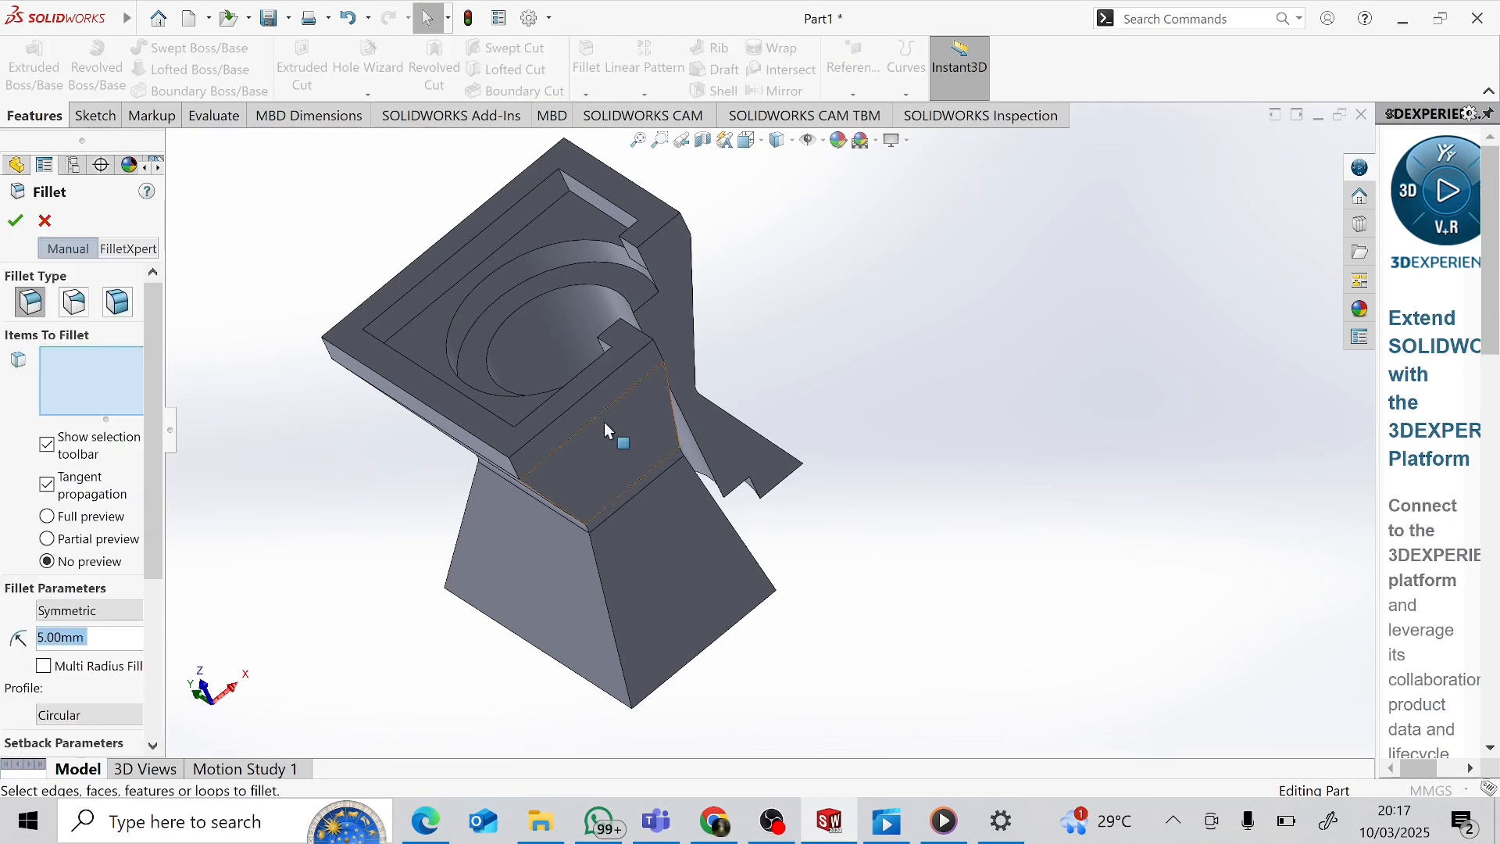
pyautogui.click(569, 452)
pyautogui.moveTo(402, 481); pyautogui.dragTo(585, 396, button='middle')
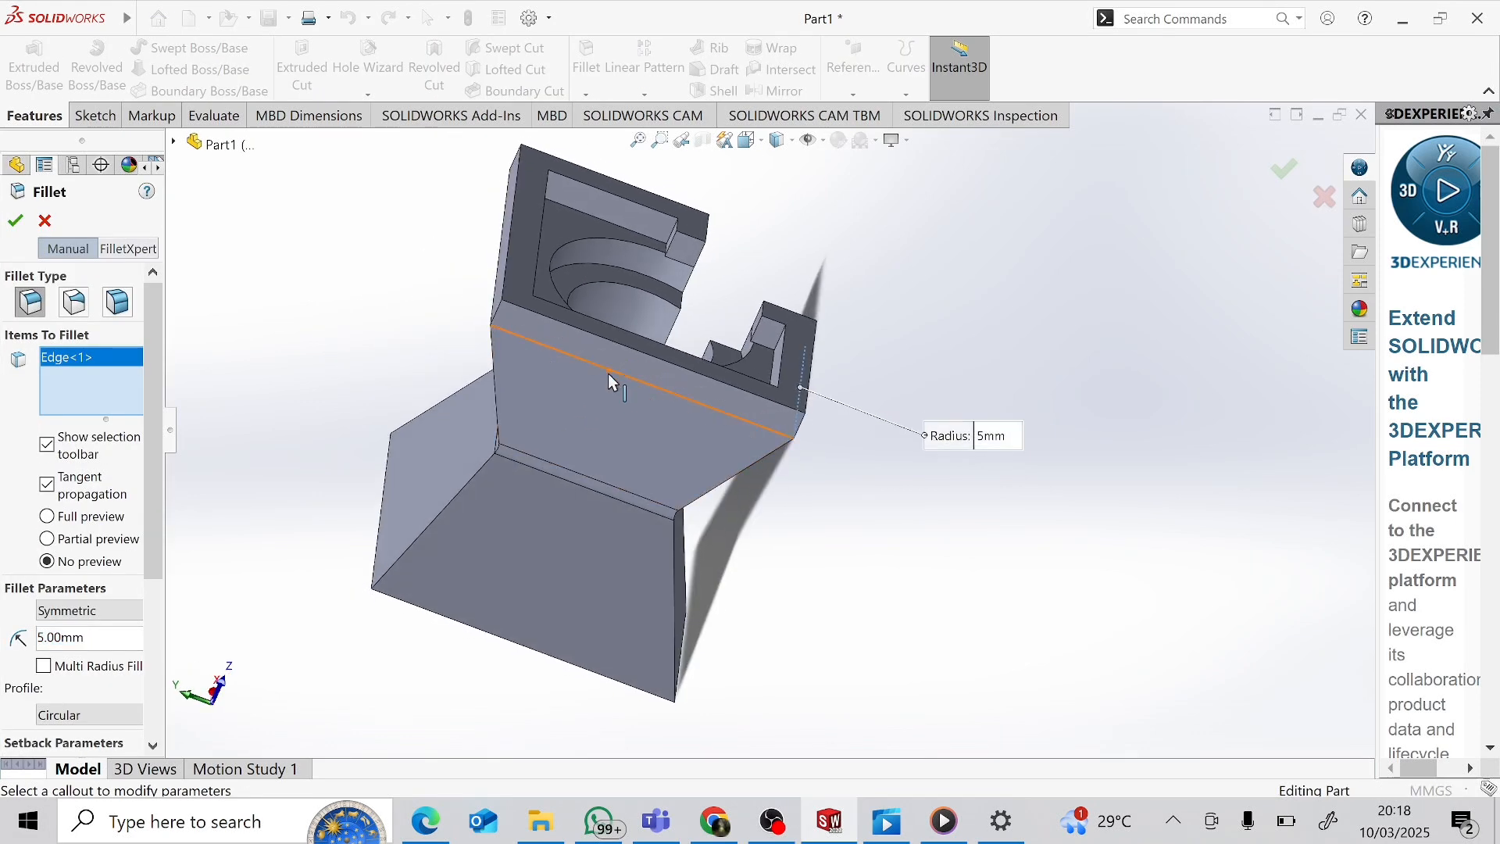
pyautogui.click(608, 374)
pyautogui.moveTo(400, 338); pyautogui.dragTo(527, 422, button='middle')
pyautogui.click(743, 339)
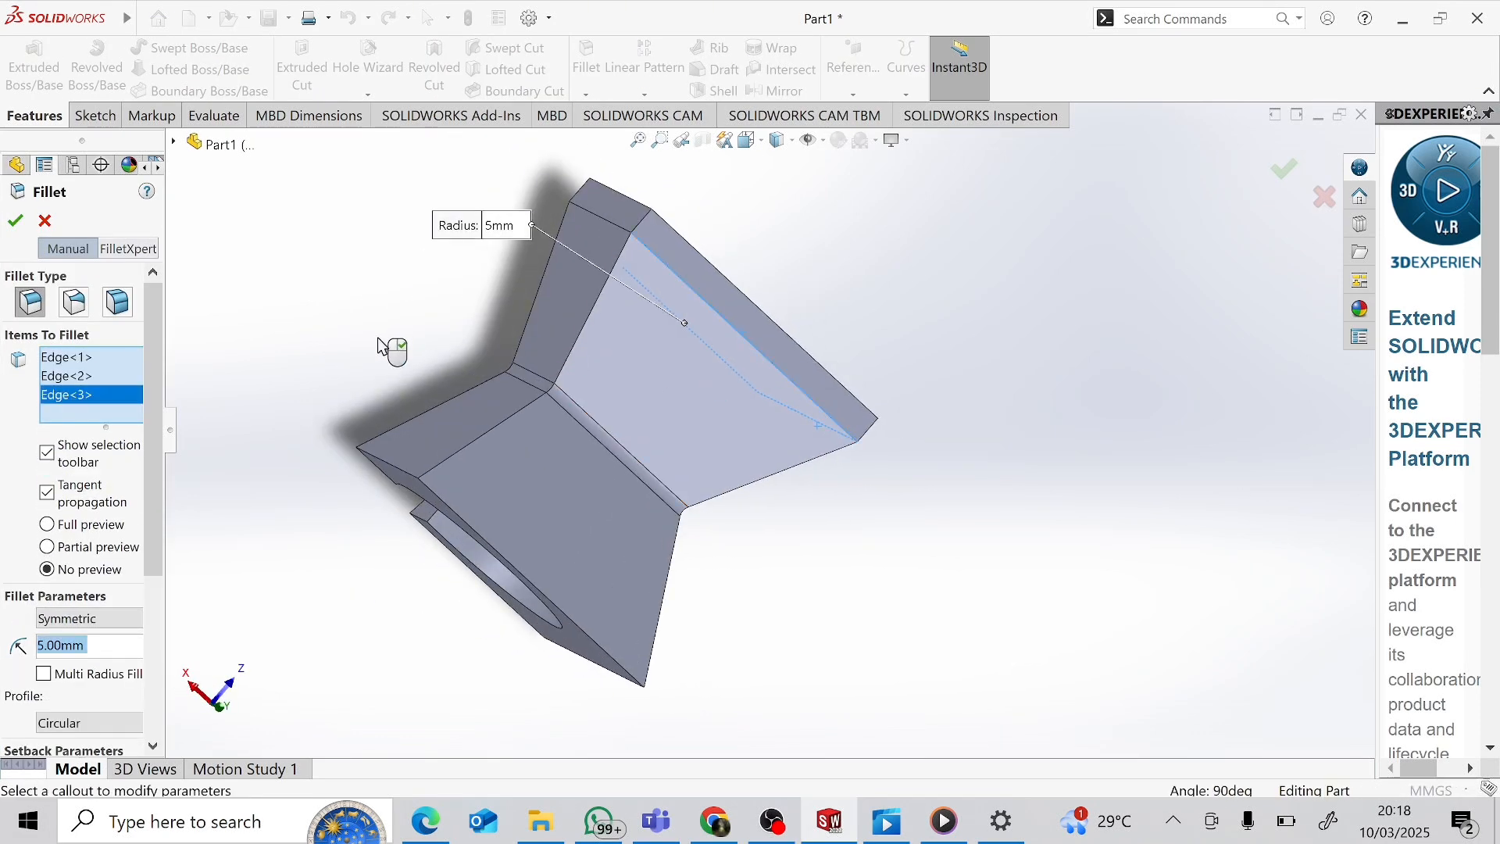
pyautogui.moveTo(389, 345); pyautogui.dragTo(484, 482, button='middle')
pyautogui.click(738, 300)
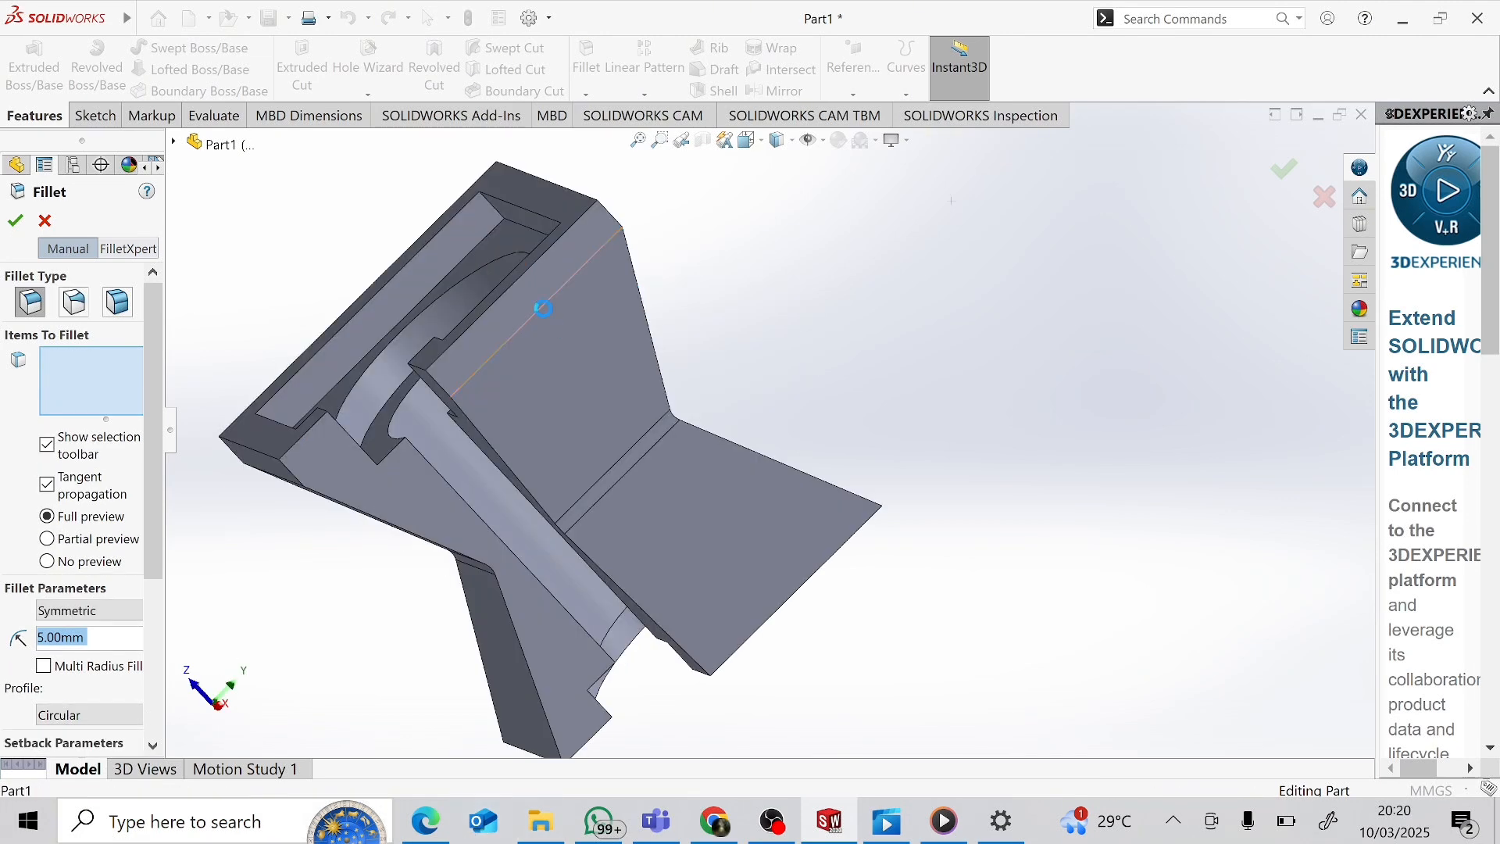
# Step: Fillet the four outer edges between the thin extrusion and the tapered faces with a 5 mm radius, using full preview
pyautogui.click(553, 278)
pyautogui.moveTo(553, 279); pyautogui.dragTo(482, 303, button='middle')
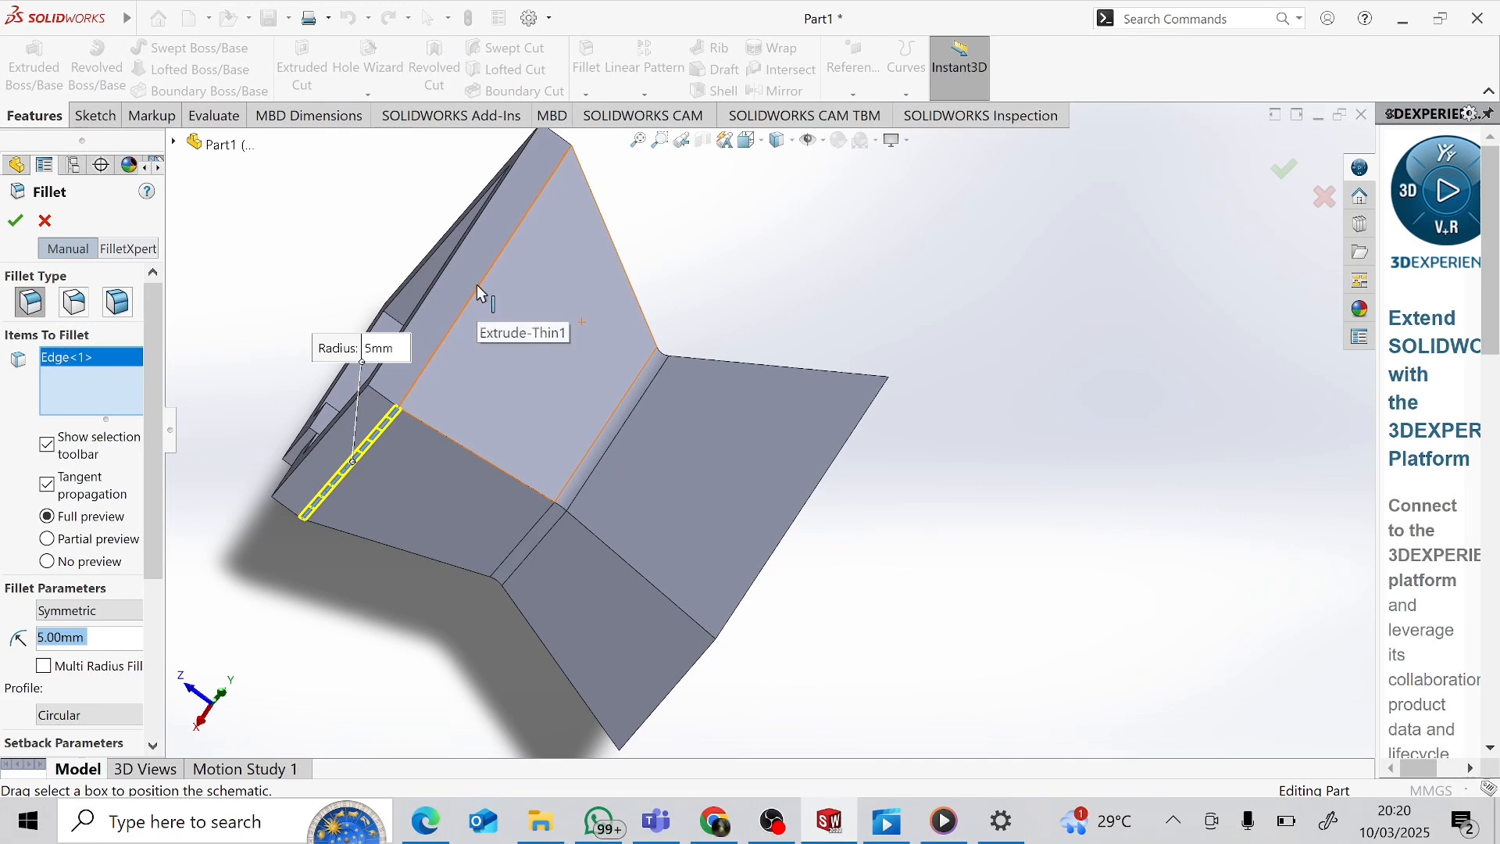
pyautogui.moveTo(830, 205); pyautogui.dragTo(891, 480, button='middle')
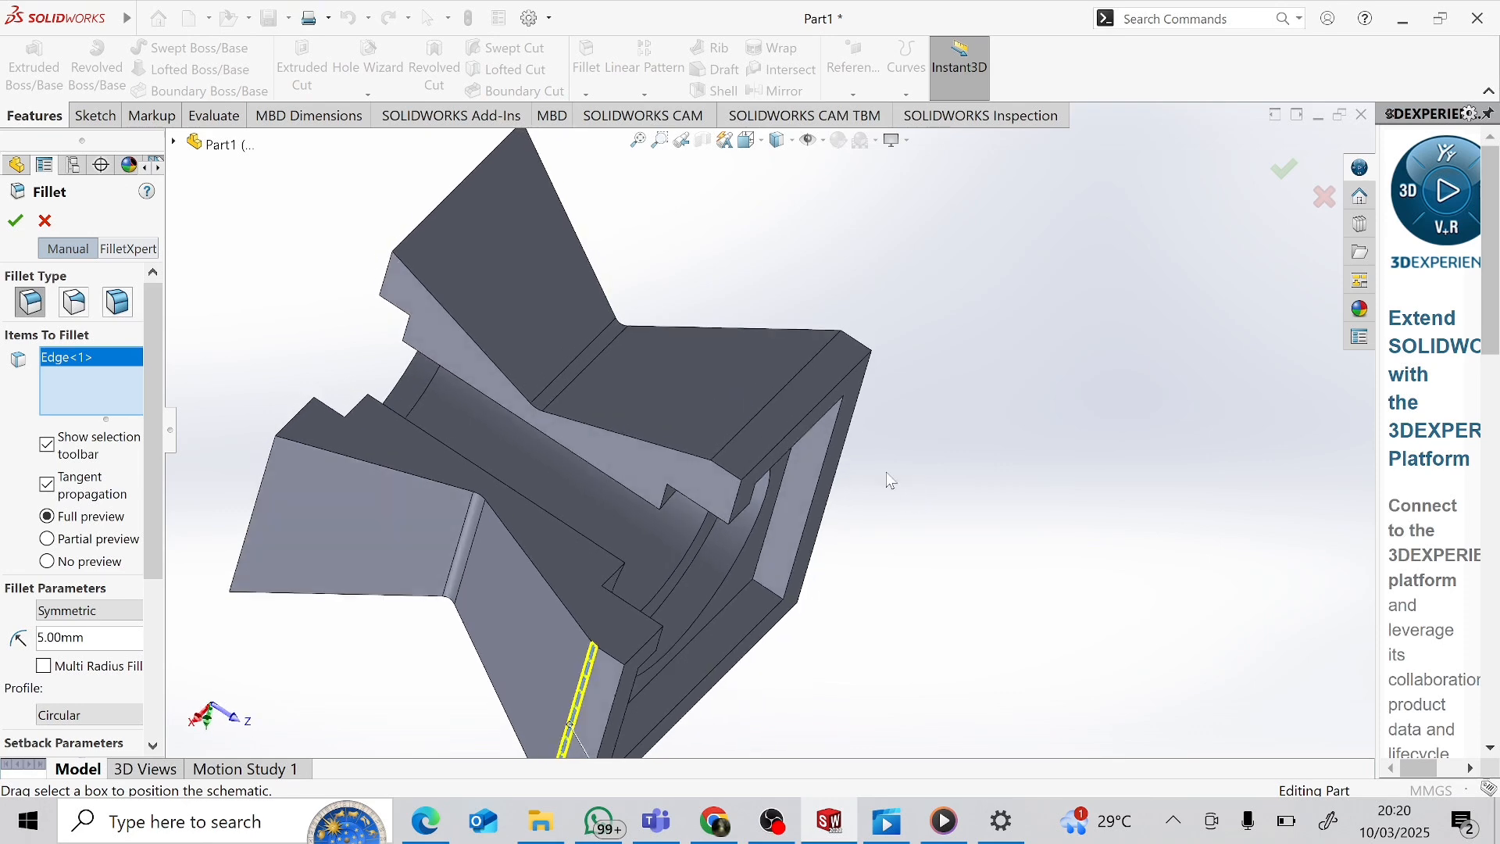
pyautogui.click(758, 415)
pyautogui.moveTo(919, 407); pyautogui.dragTo(588, 585, button='middle')
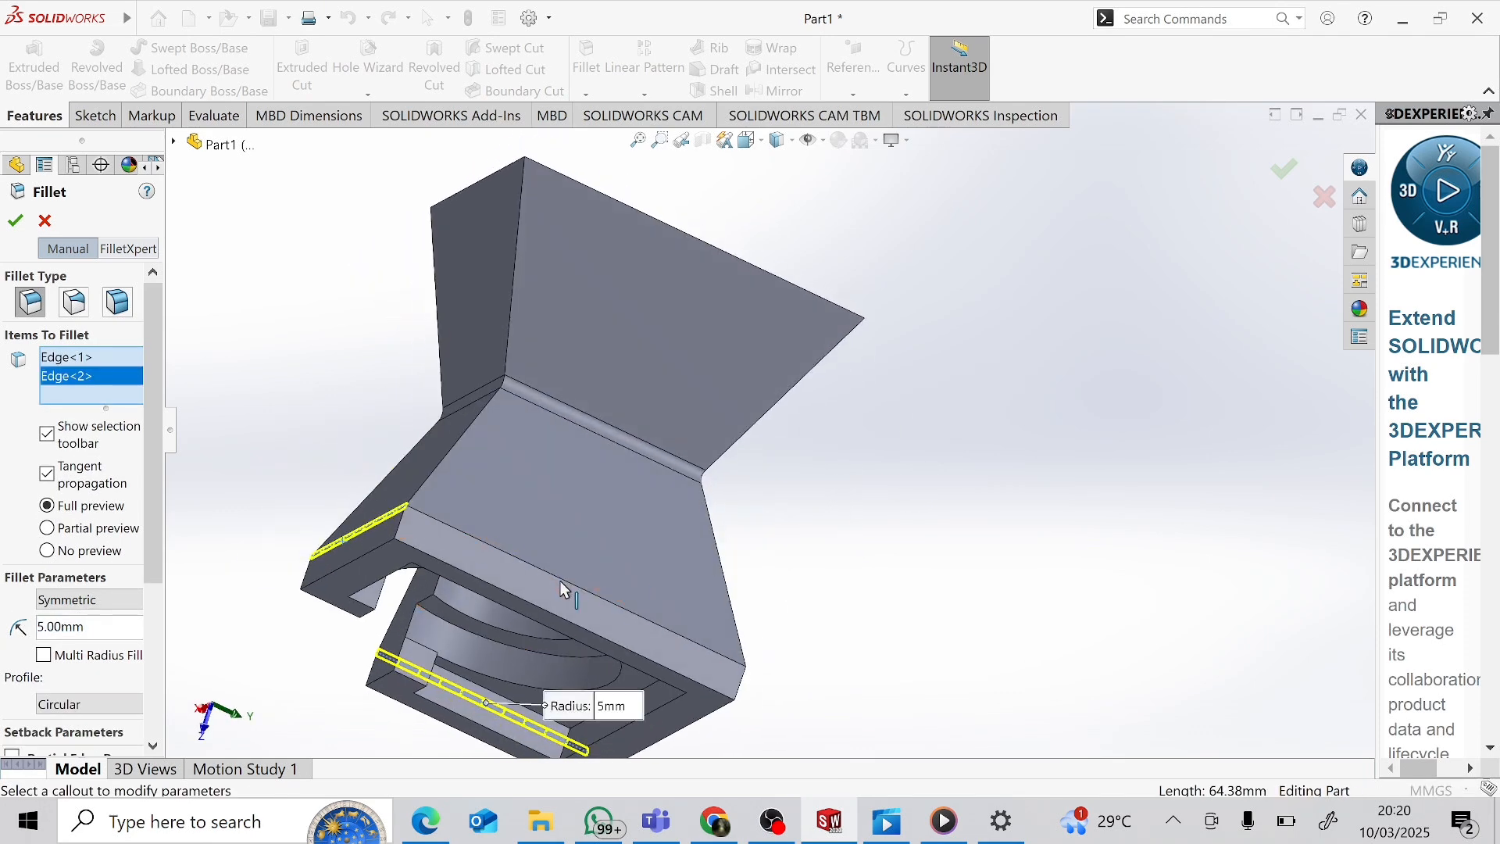
pyautogui.click(561, 588)
pyautogui.moveTo(928, 626); pyautogui.dragTo(412, 302, button='middle')
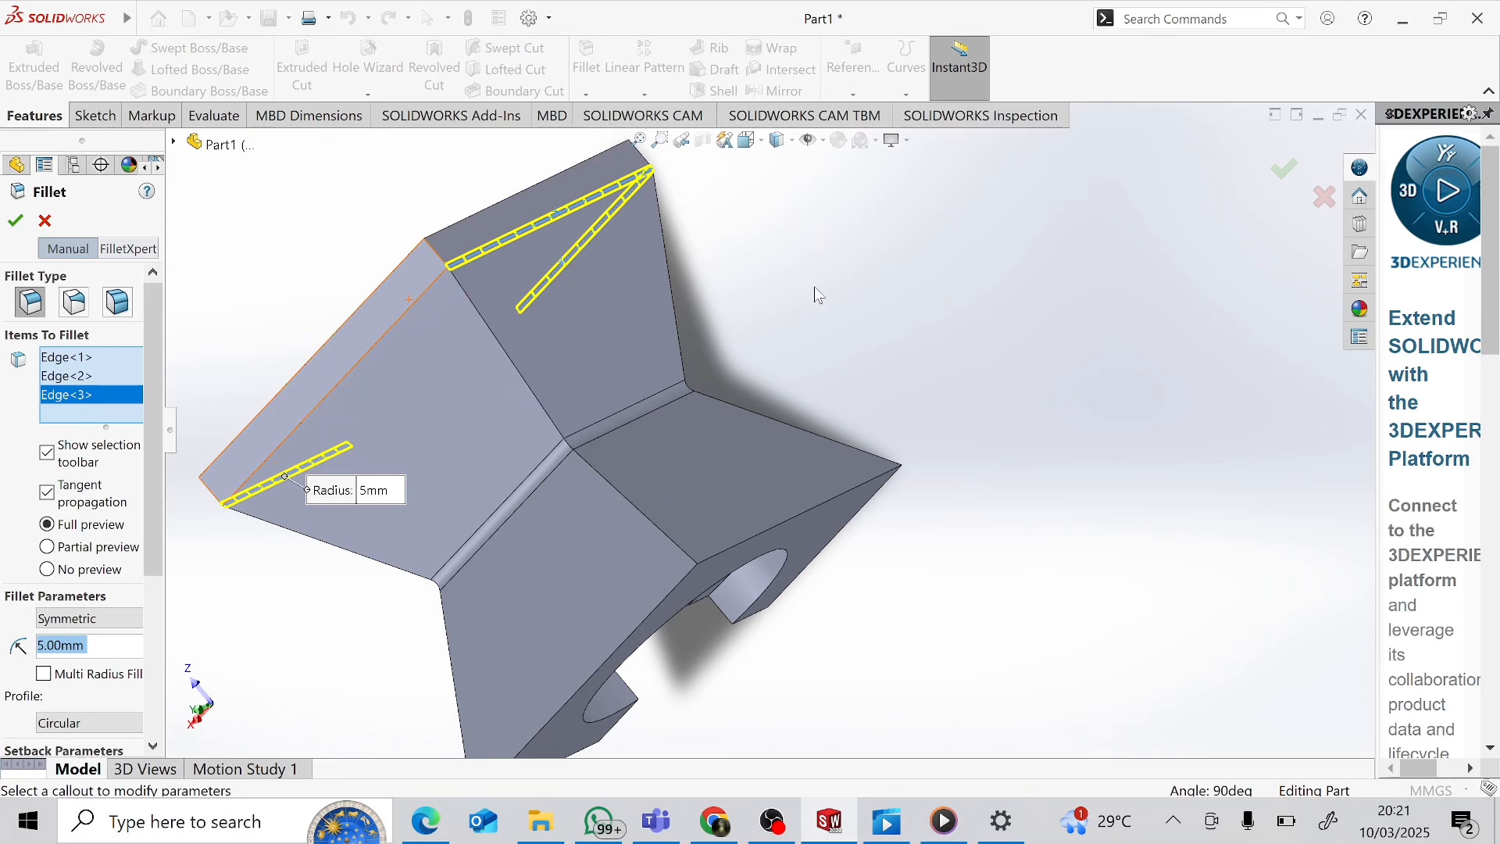
pyautogui.click(419, 300)
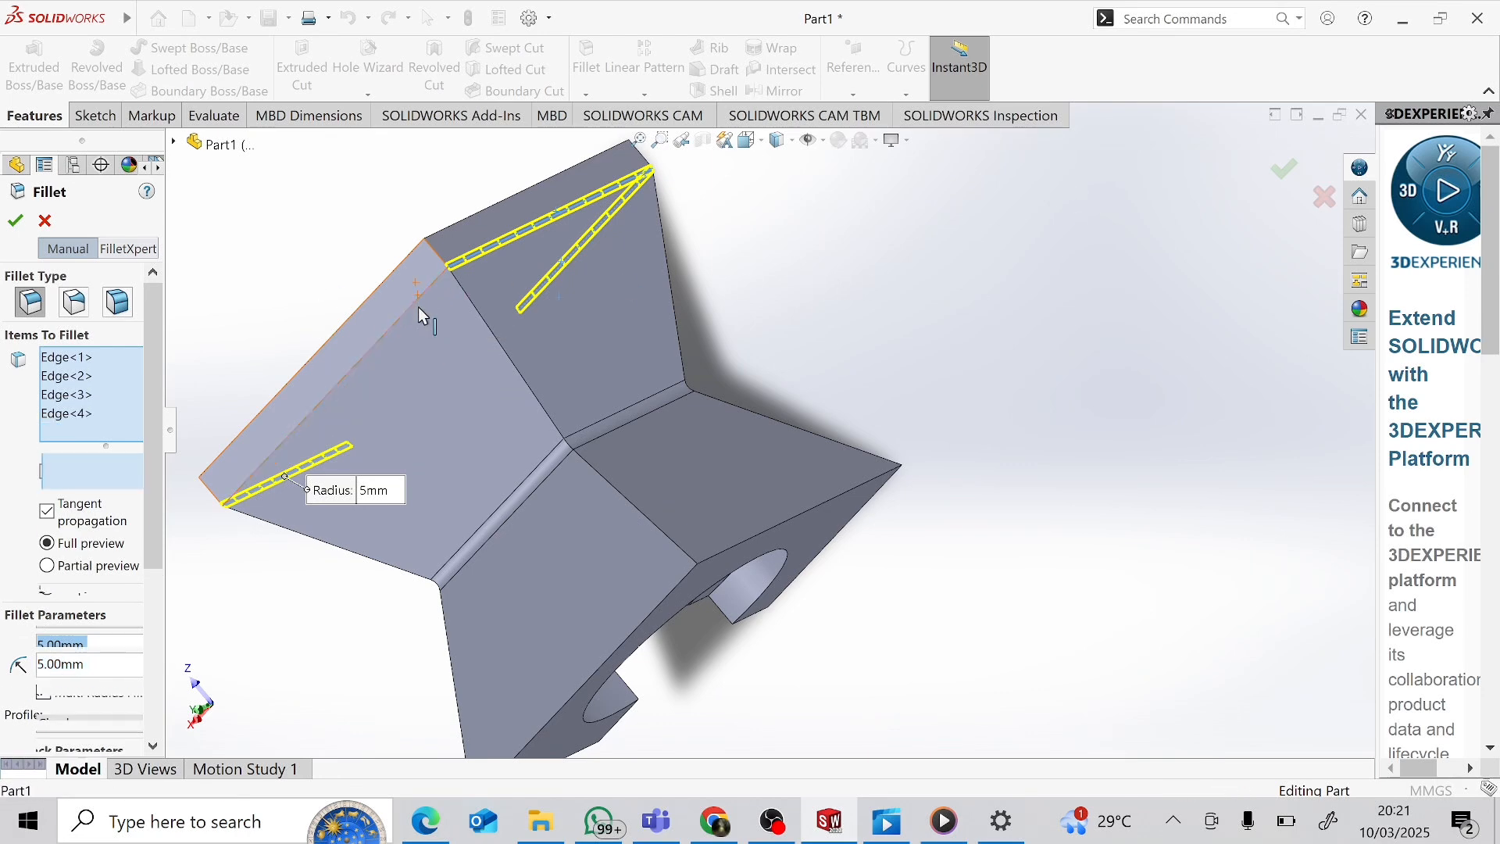
pyautogui.click(15, 222)
# Step: Start a sketch on the recessed end face inside the thin wall and draw a diagonal construction line between its opposite inner corners
pyautogui.moveTo(911, 383); pyautogui.dragTo(911, 369, button='middle')
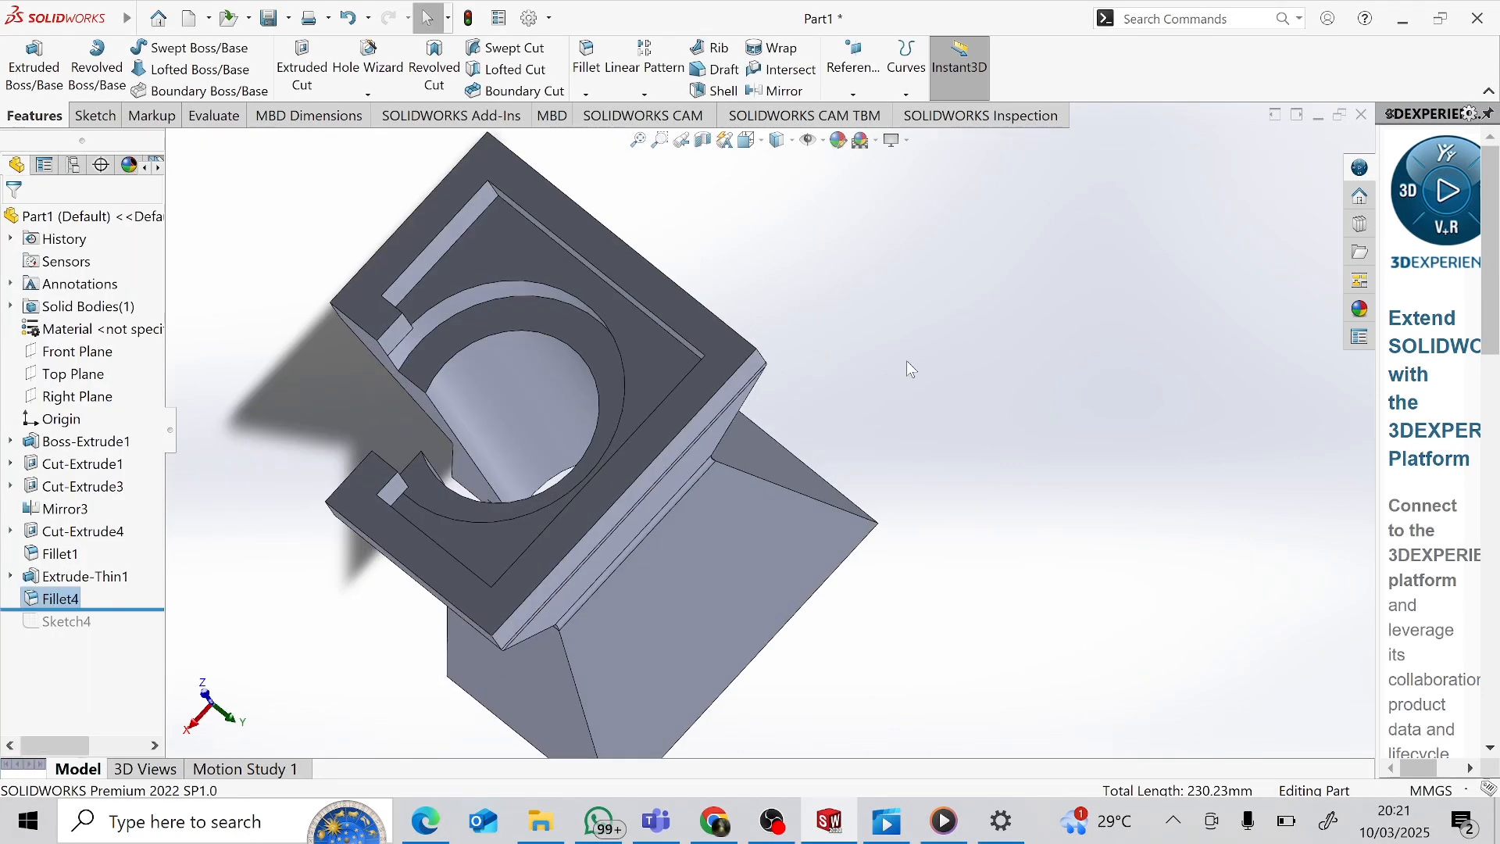
pyautogui.moveTo(1000, 669); pyautogui.dragTo(1253, 553, button='middle')
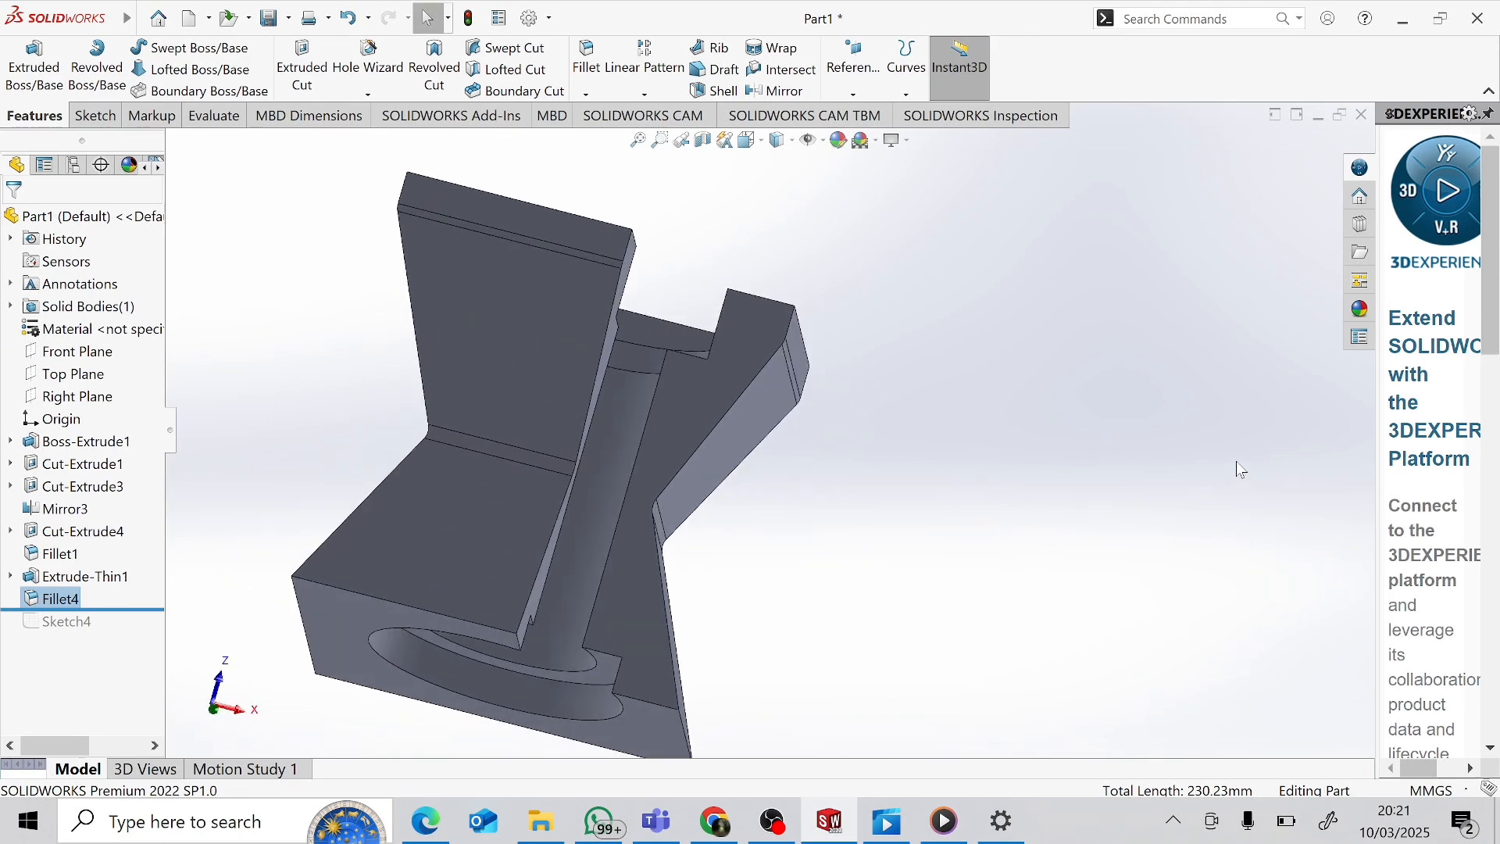
pyautogui.moveTo(1088, 371); pyautogui.dragTo(771, 396, button='middle')
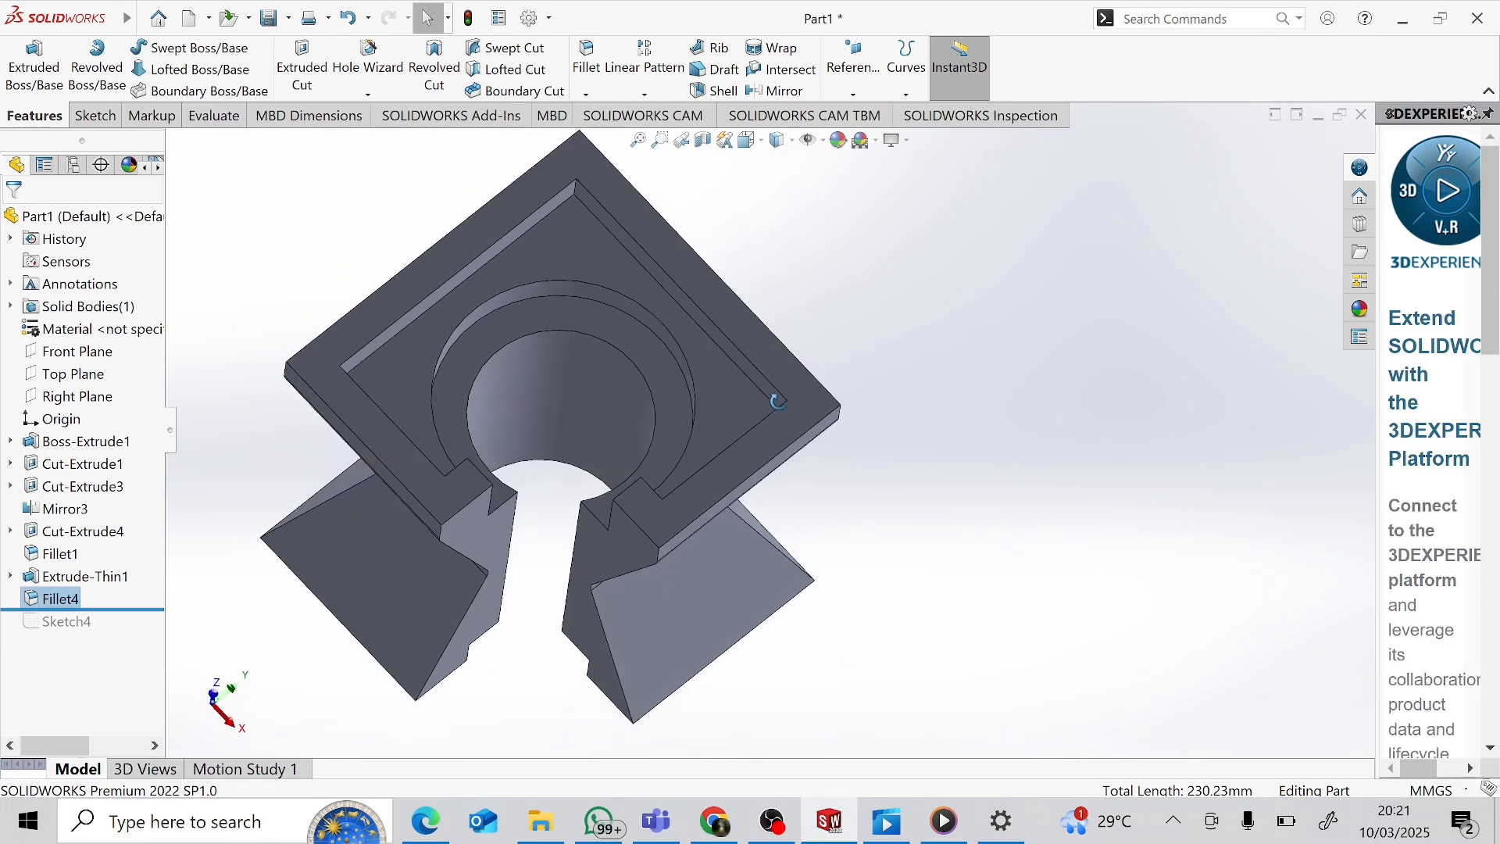
pyautogui.click(684, 344)
pyautogui.press('space')
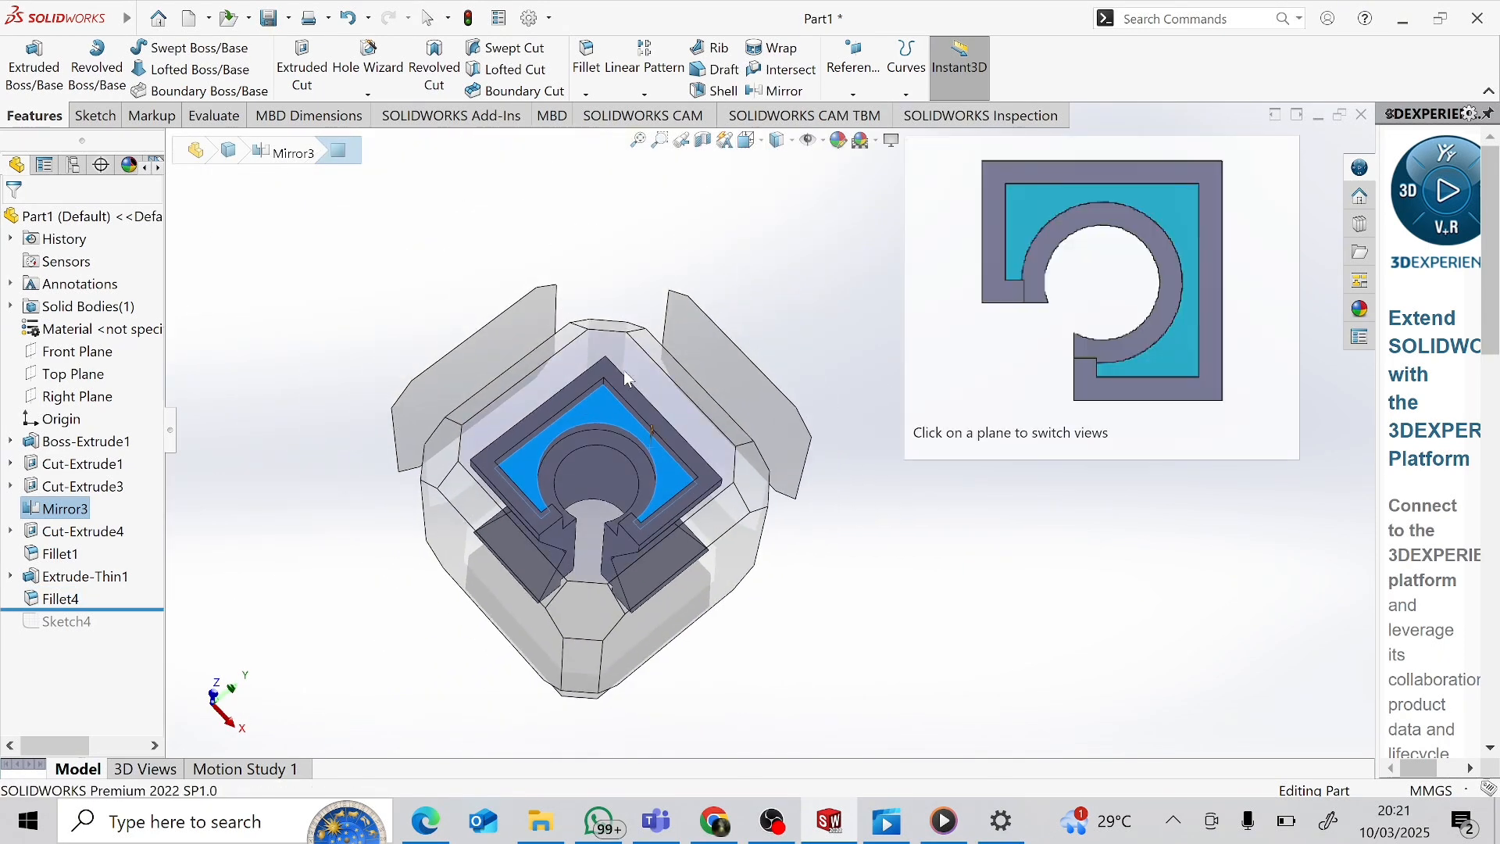
pyautogui.click(709, 553)
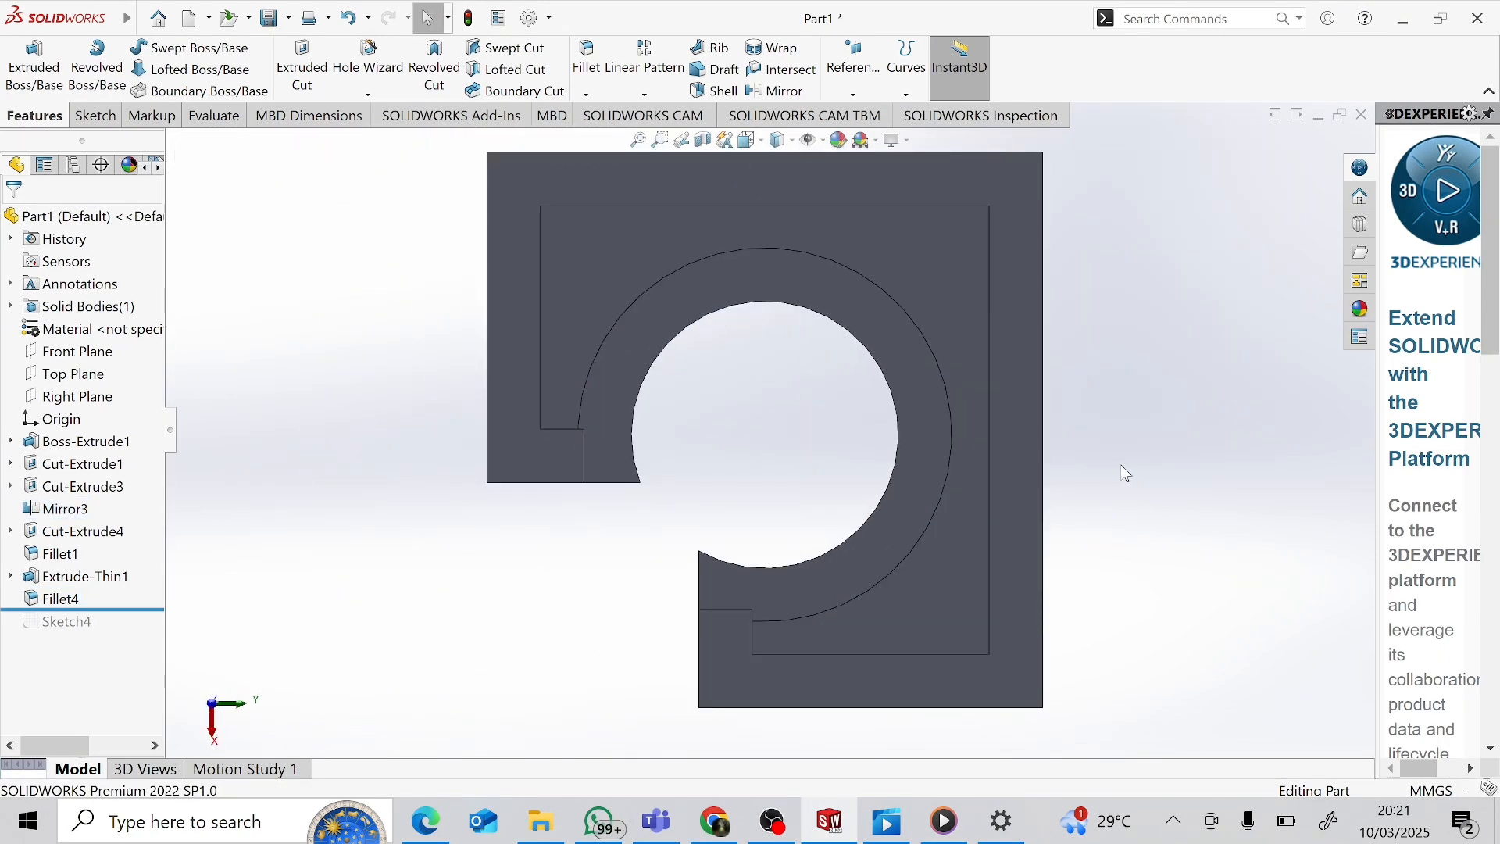
pyautogui.click(92, 115)
pyautogui.click(969, 262)
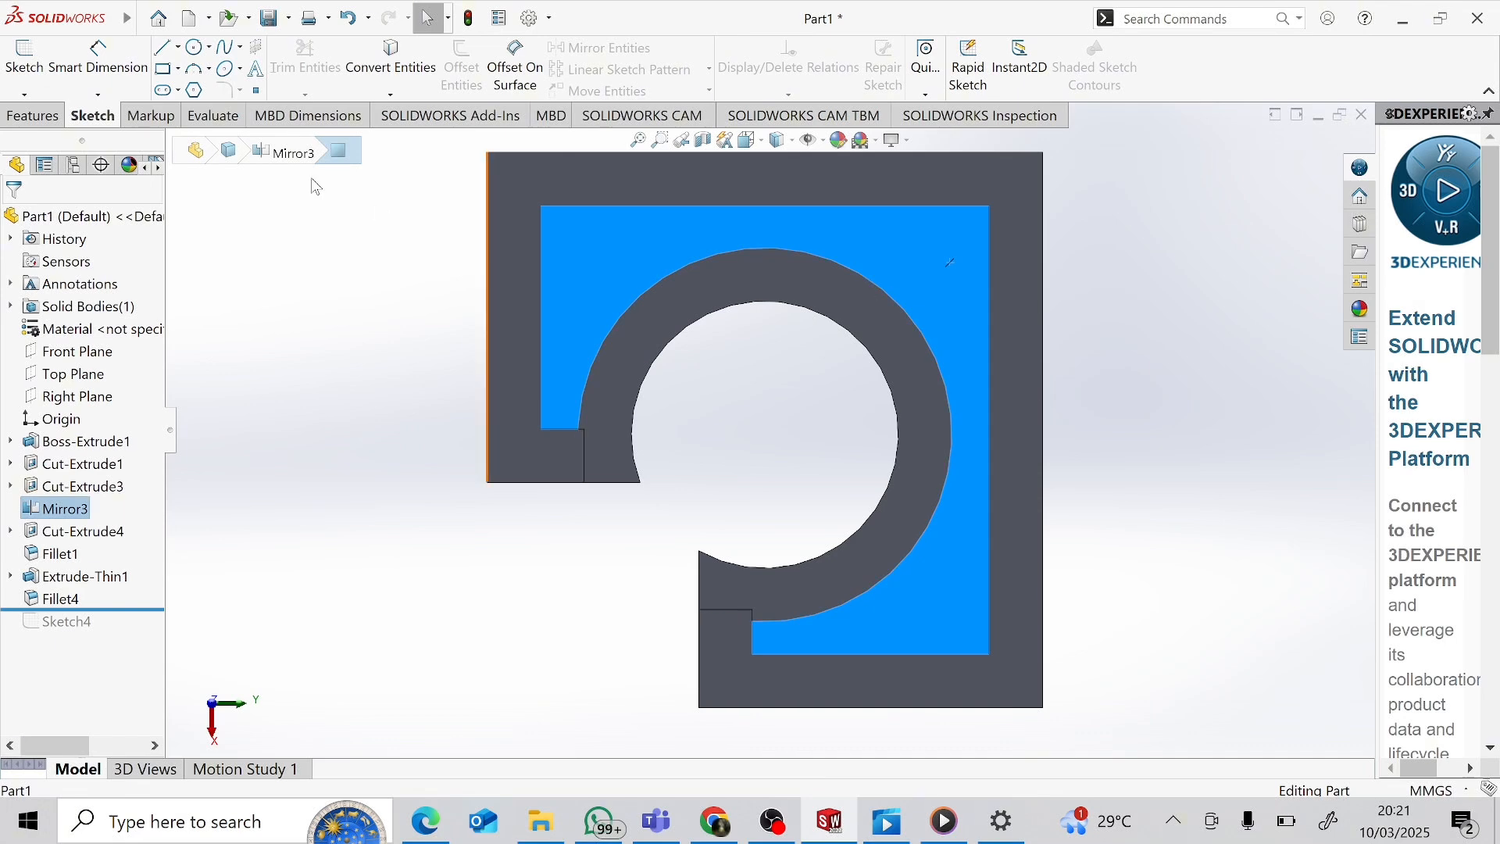
pyautogui.click(175, 50)
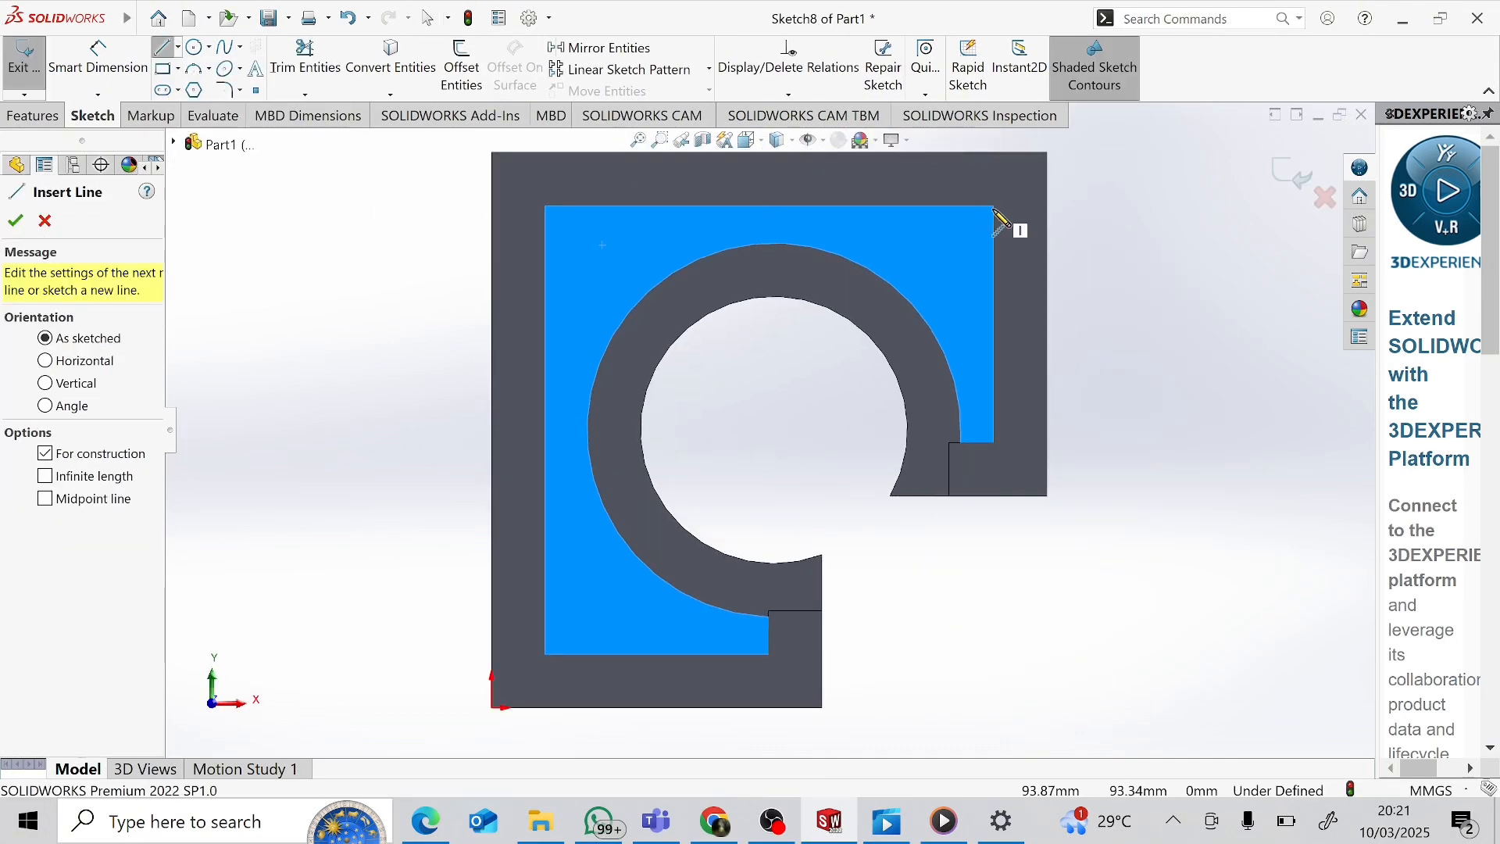
pyautogui.click(994, 207)
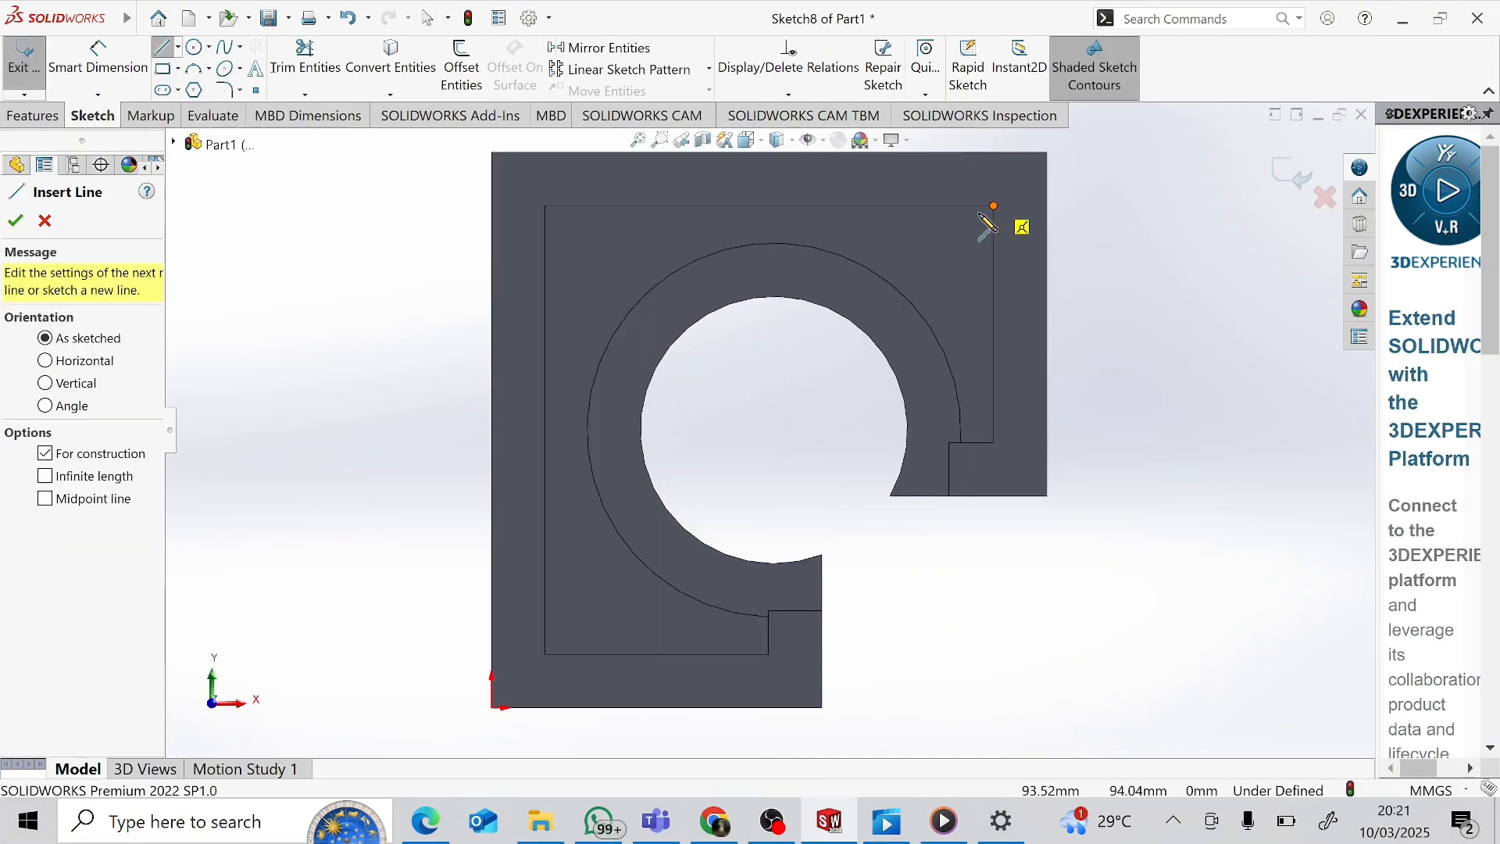
pyautogui.click(545, 655)
pyautogui.press('Escape')
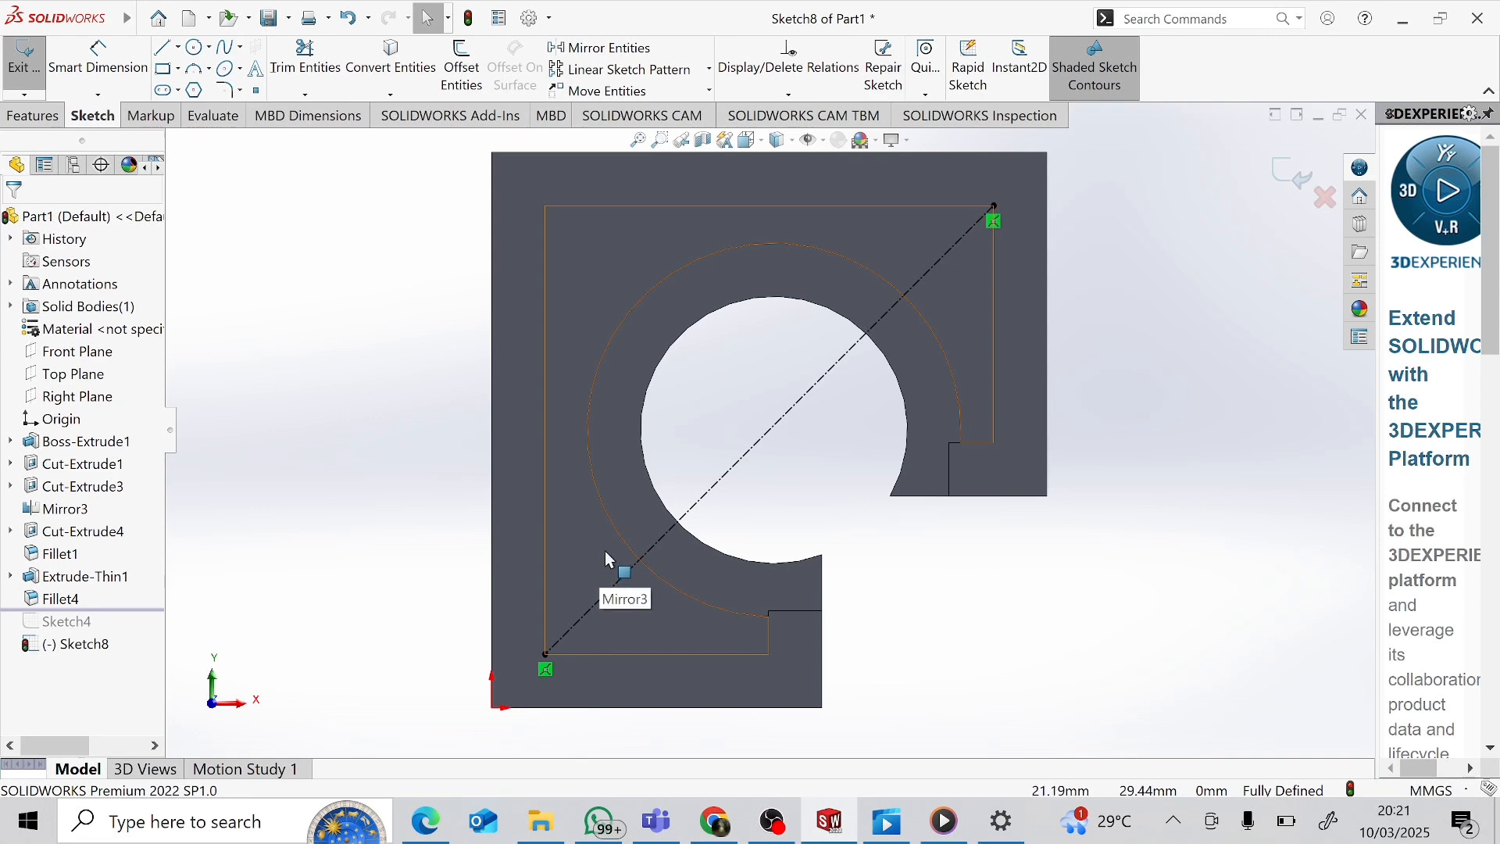
# Step: Sketch a straight slot about 17 mm between centres and 4 mm wide along the construction line, starting near its lower inner corner
pyautogui.click(209, 69)
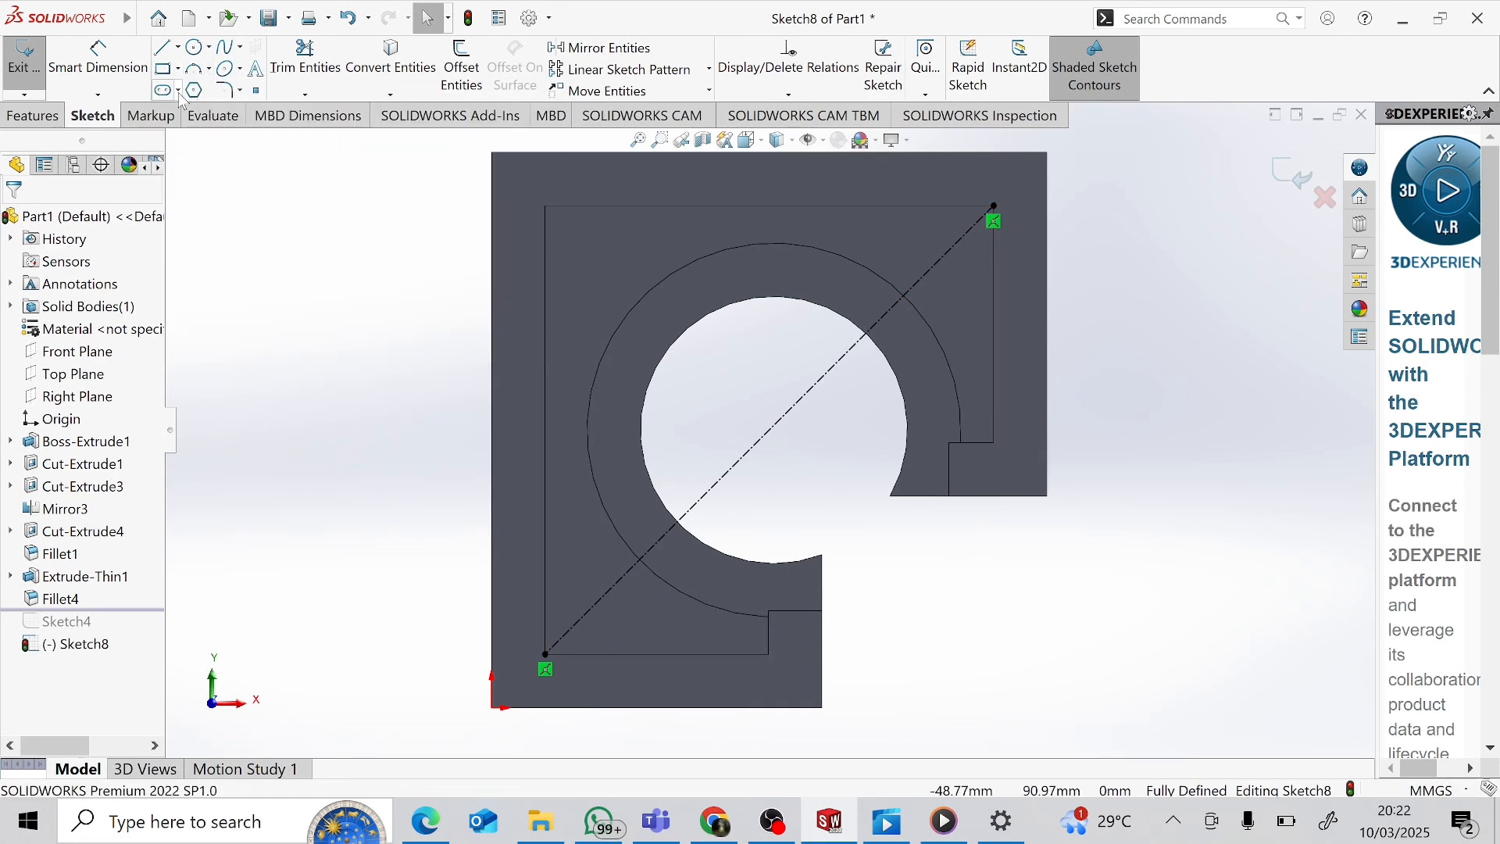
pyautogui.click(179, 91)
pyautogui.click(205, 112)
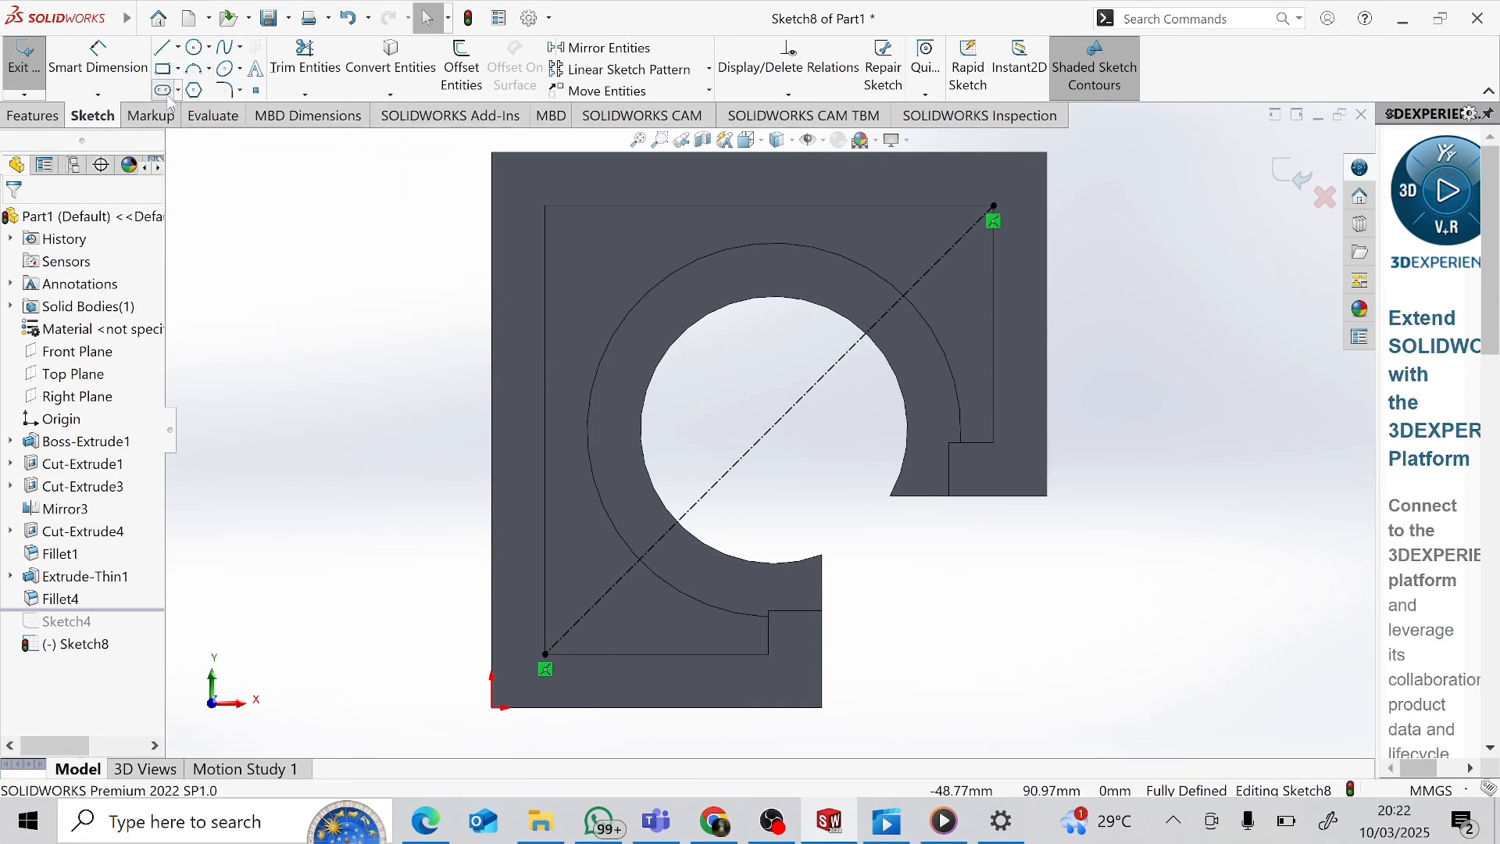
pyautogui.click(556, 645)
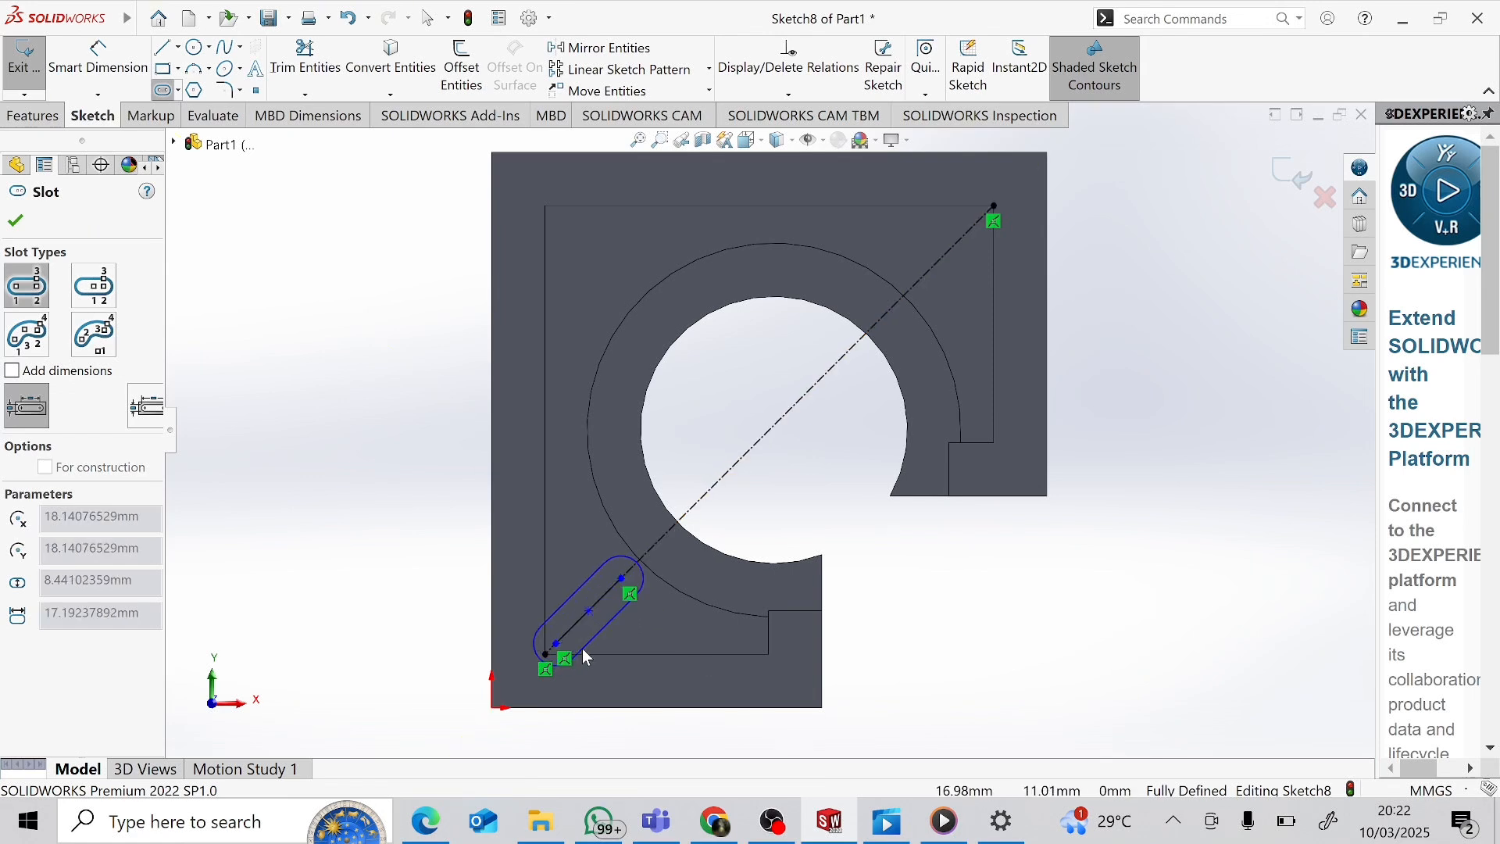
pyautogui.click(574, 640)
pyautogui.press('Escape')
# Step: Dimension the slot's straight edge to a vertical extent of 15 mm and set its end radius to 3 mm
pyautogui.click(96, 68)
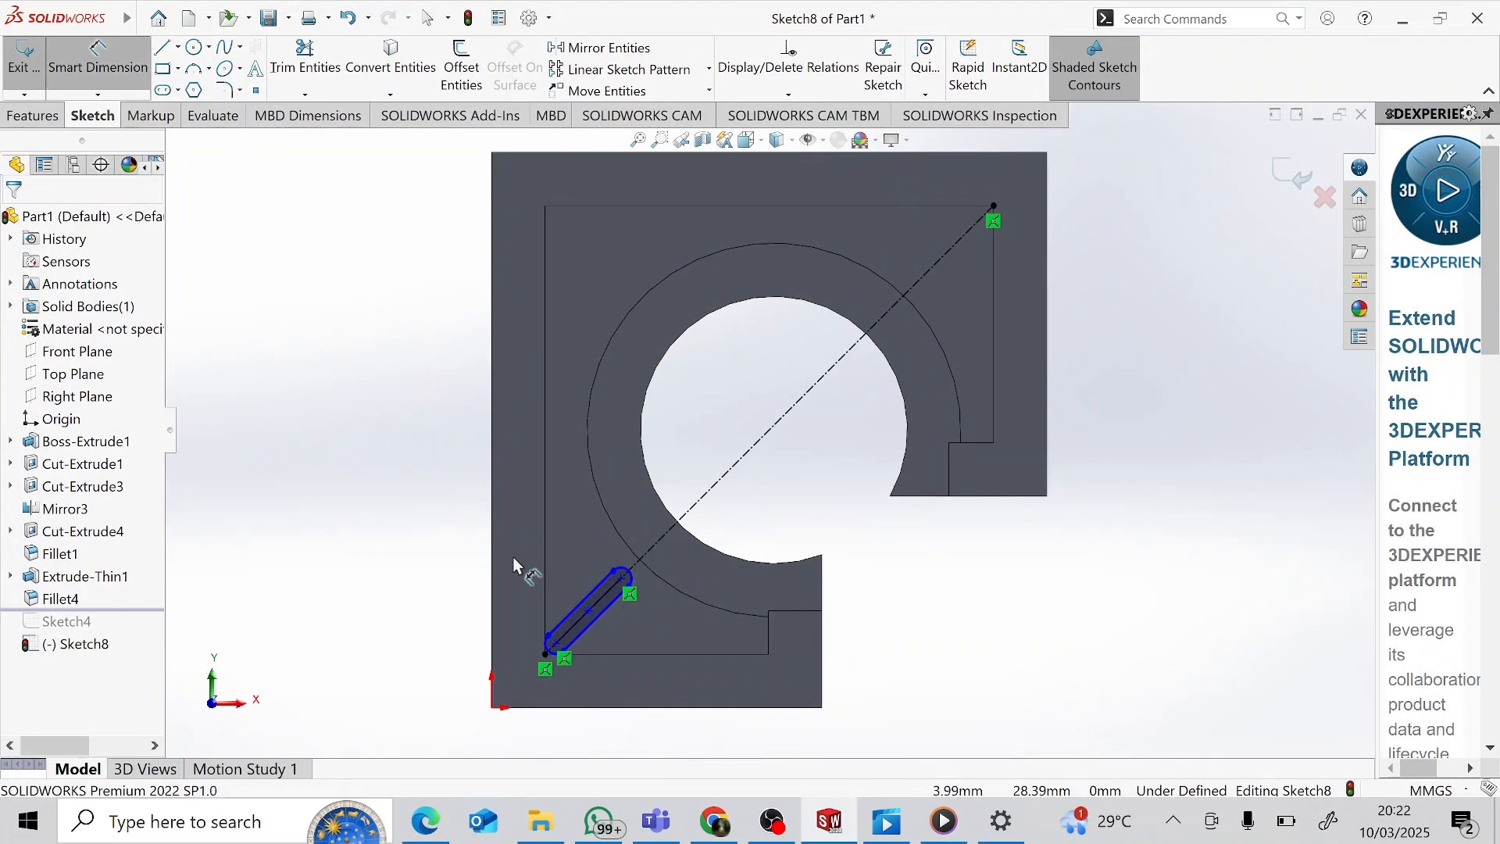
pyautogui.click(606, 623)
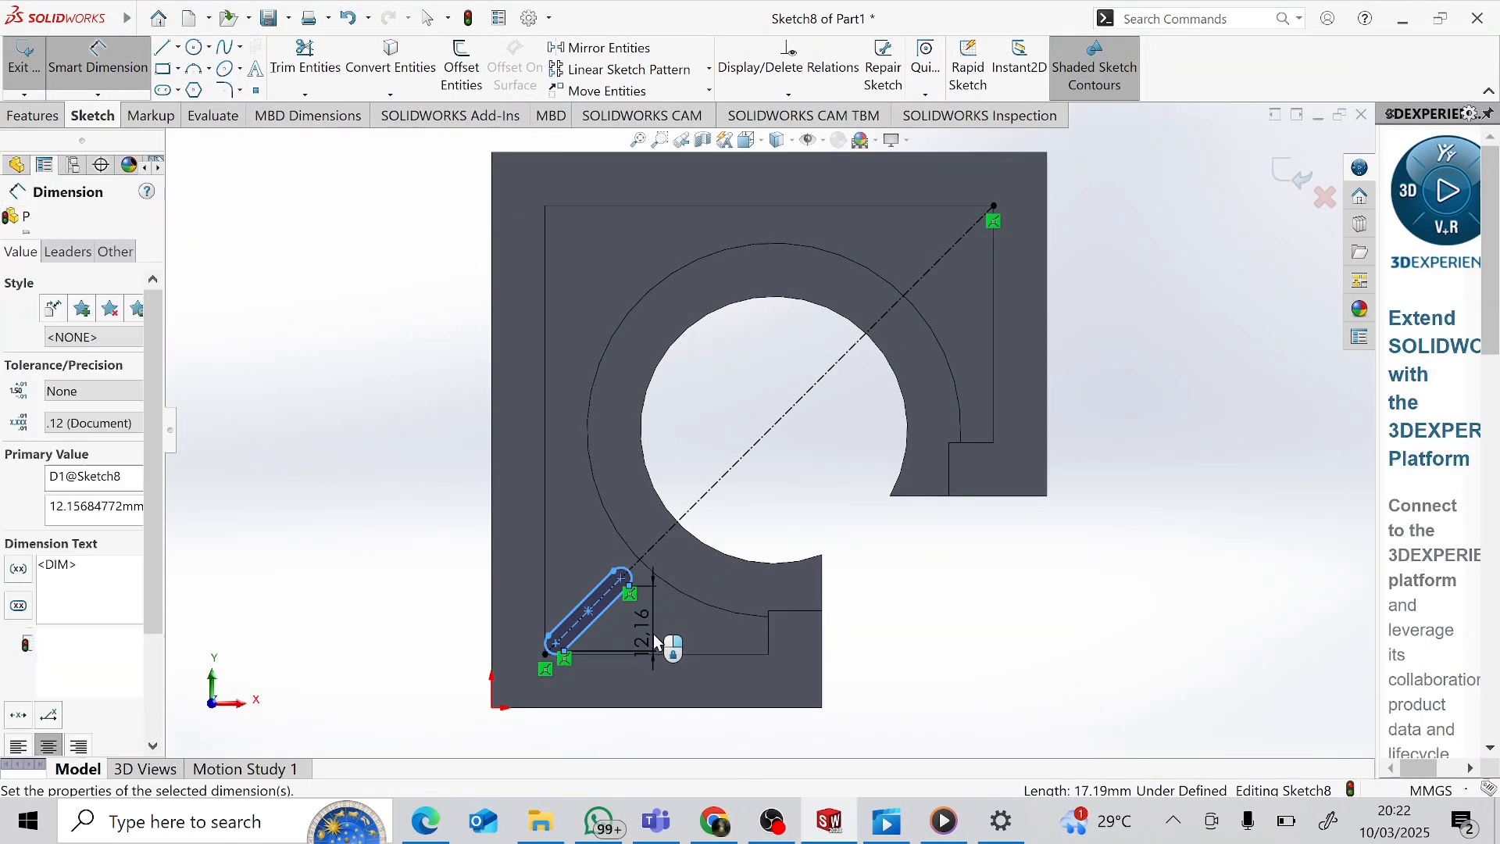
pyautogui.click(654, 635)
pyautogui.write('15')
pyautogui.press('Return')
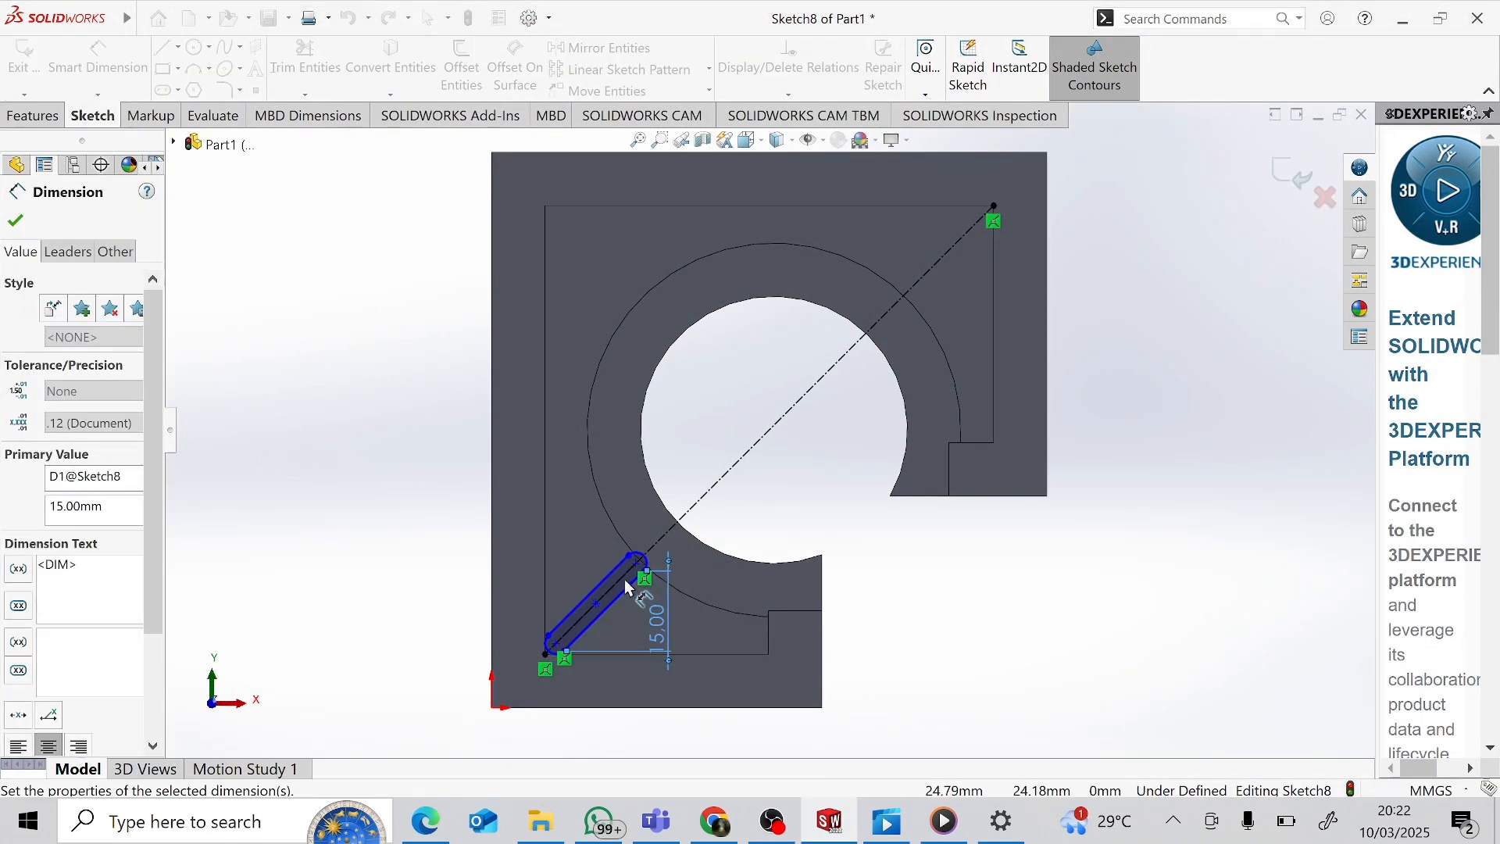
pyautogui.click(649, 568)
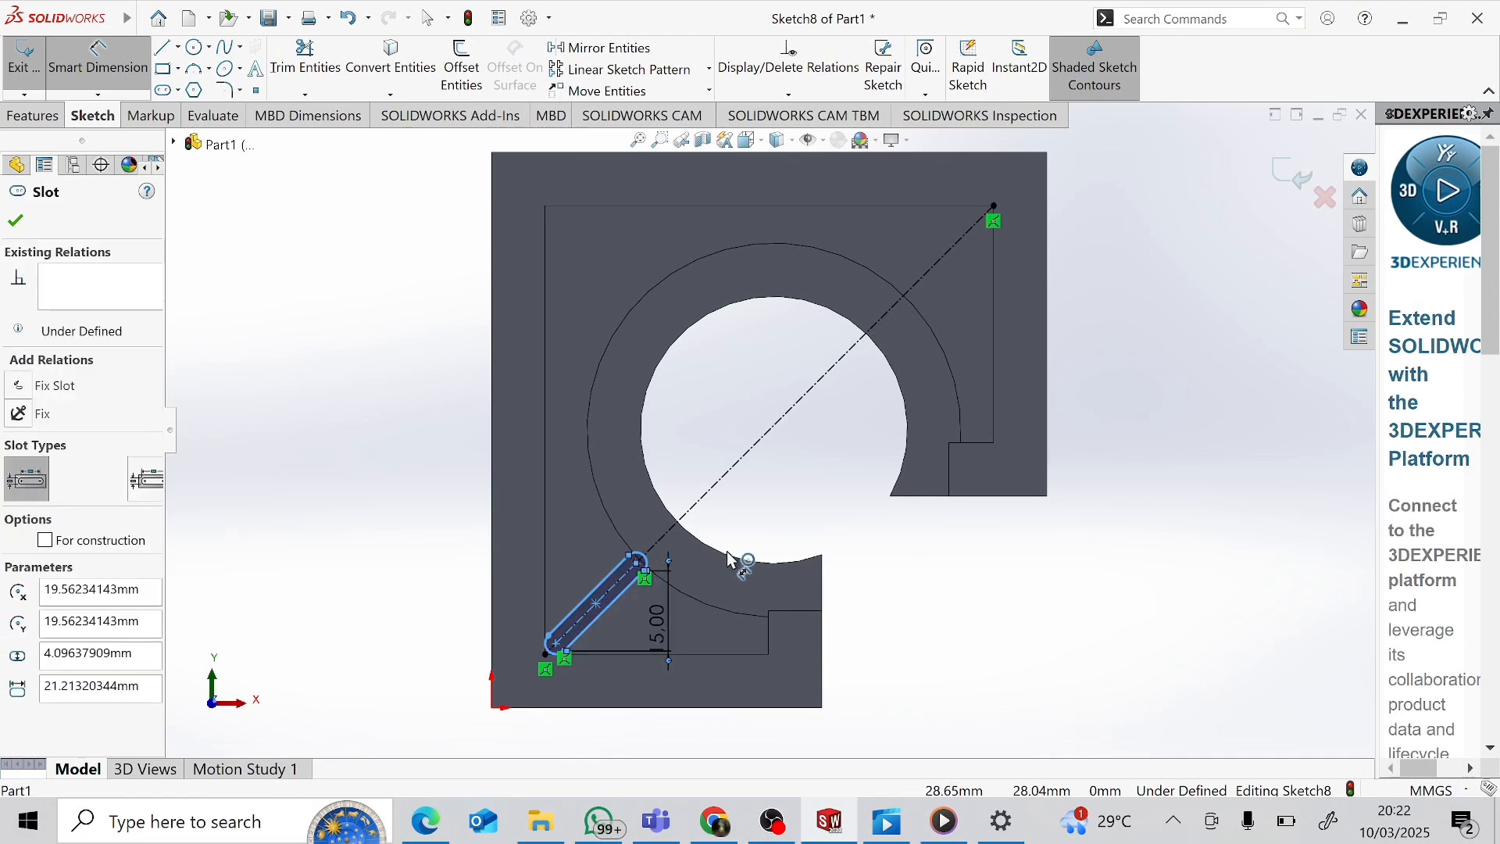
pyautogui.click(738, 531)
pyautogui.write('3')
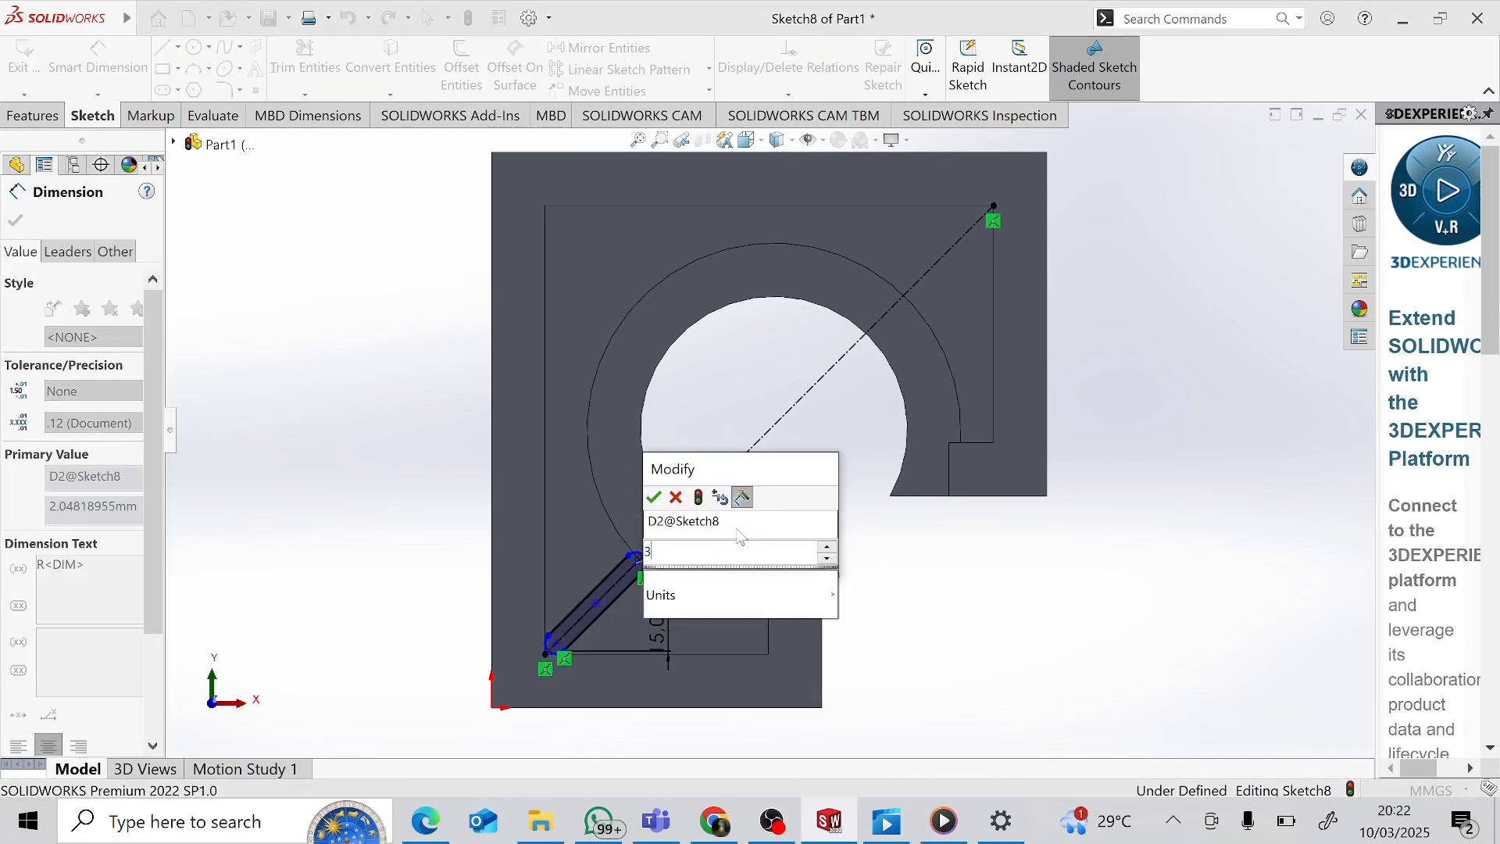
pyautogui.press('Return')
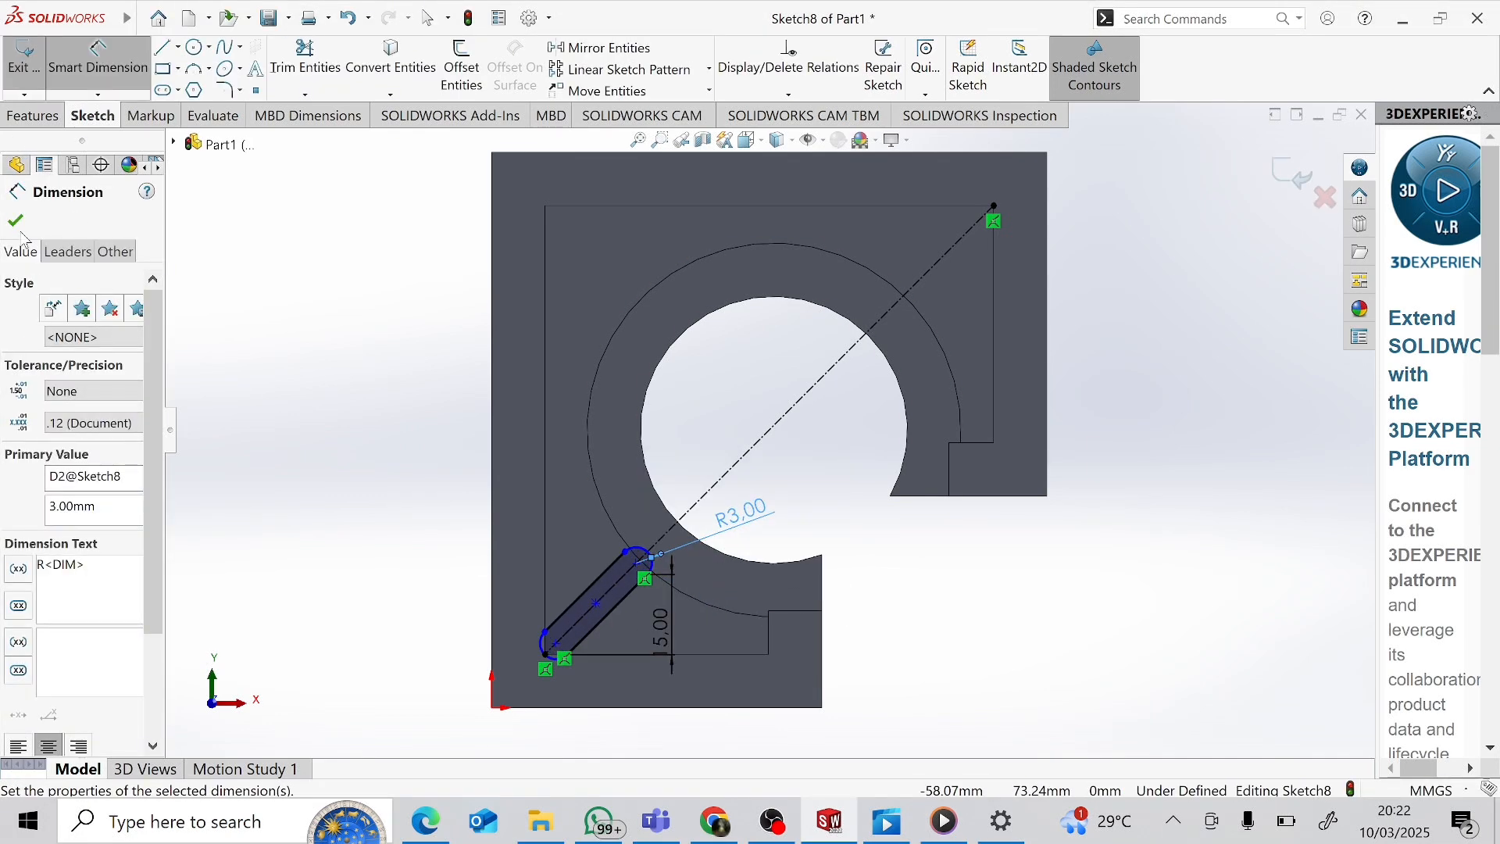
# Step: Replace the slot's vertical dimension with a 15 mm dimension aligned along its lower straight edge
pyautogui.click(16, 221)
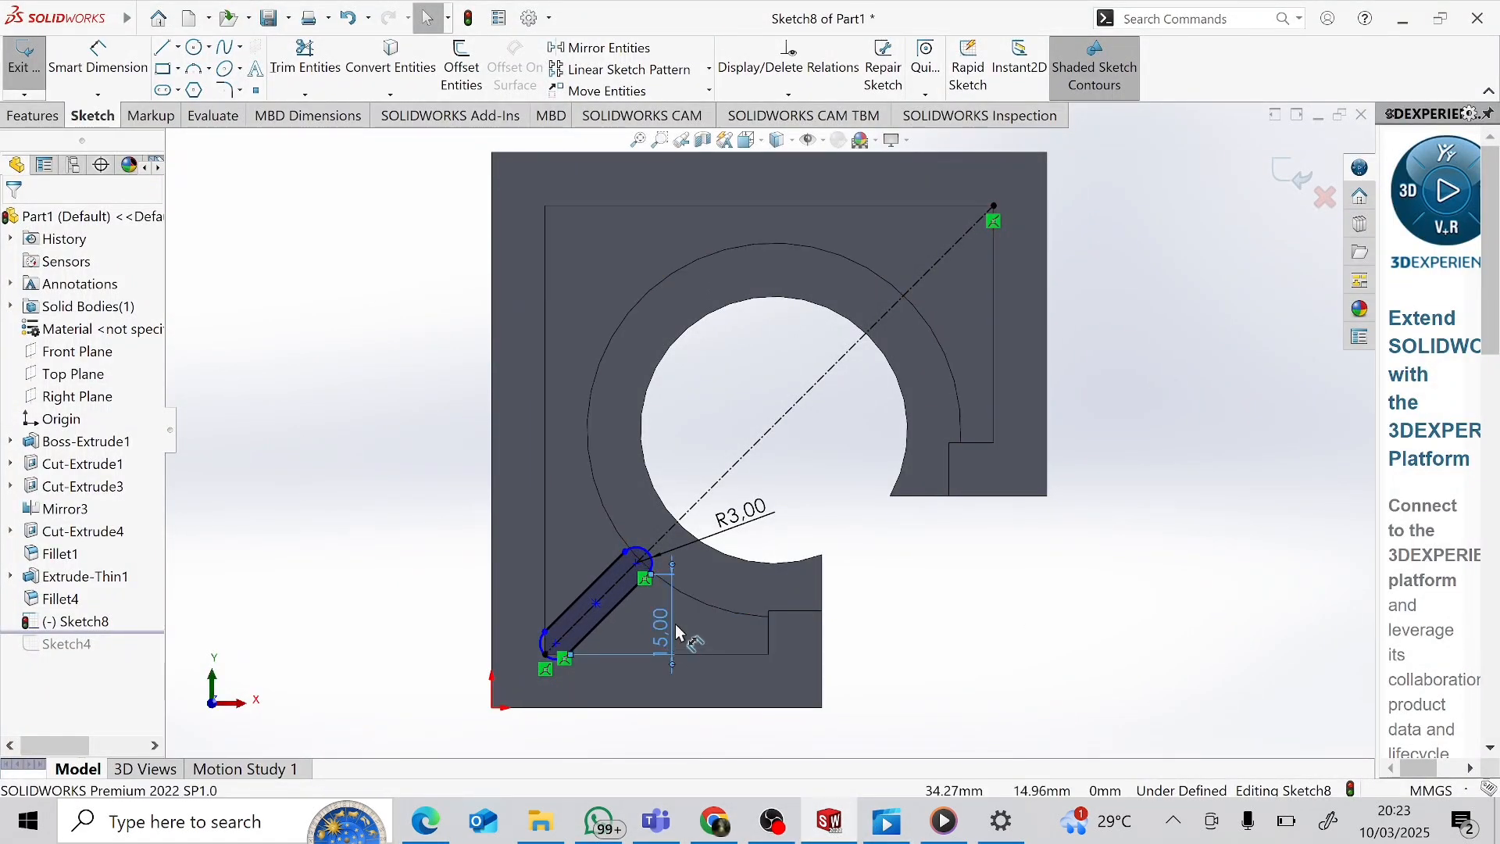
pyautogui.press('Delete')
pyautogui.click(113, 83)
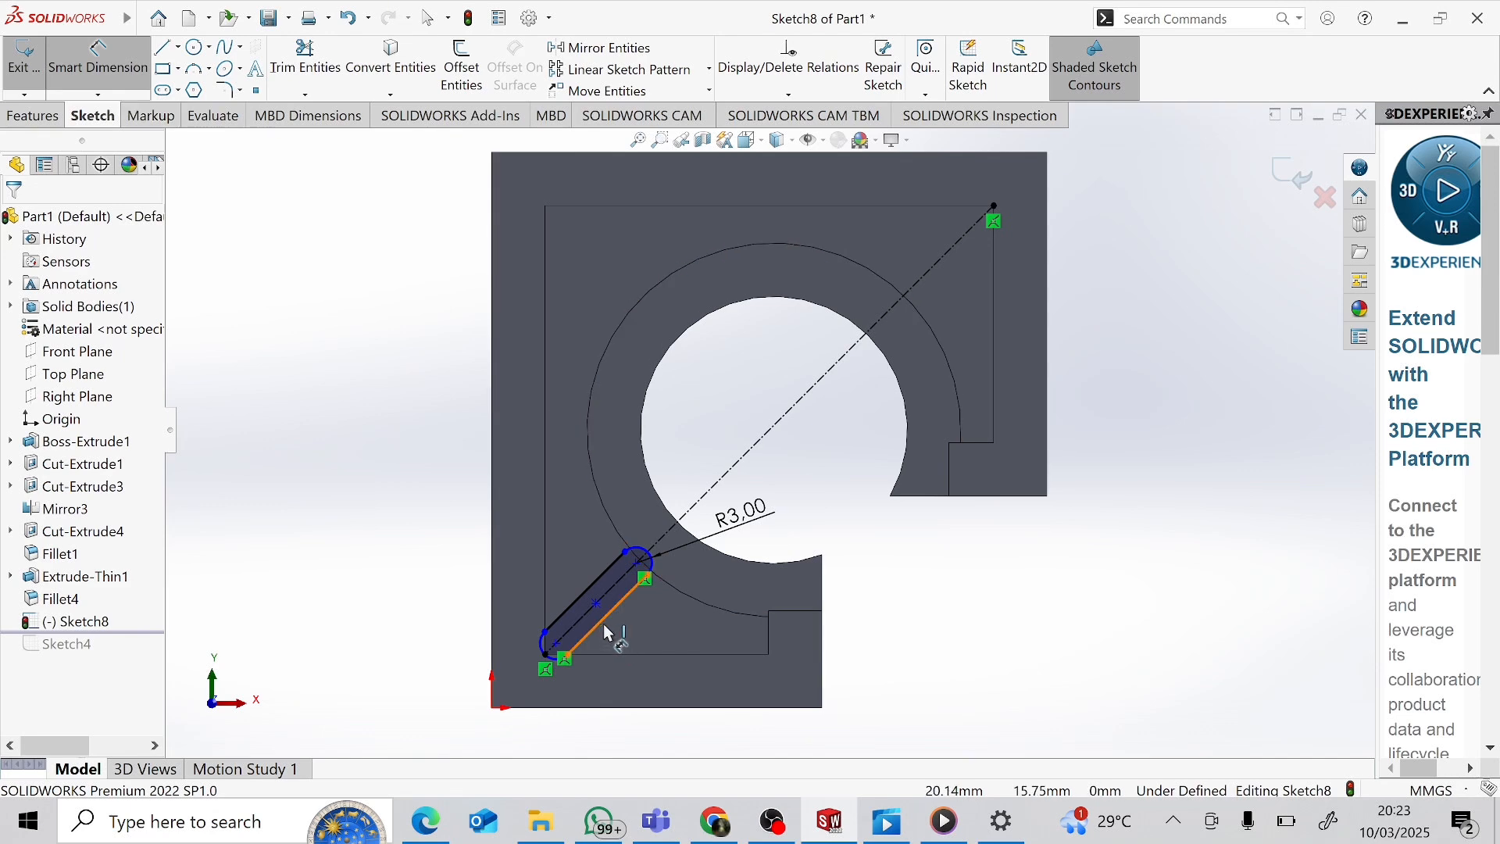
pyautogui.click(625, 631)
pyautogui.click(626, 634)
pyautogui.write('15')
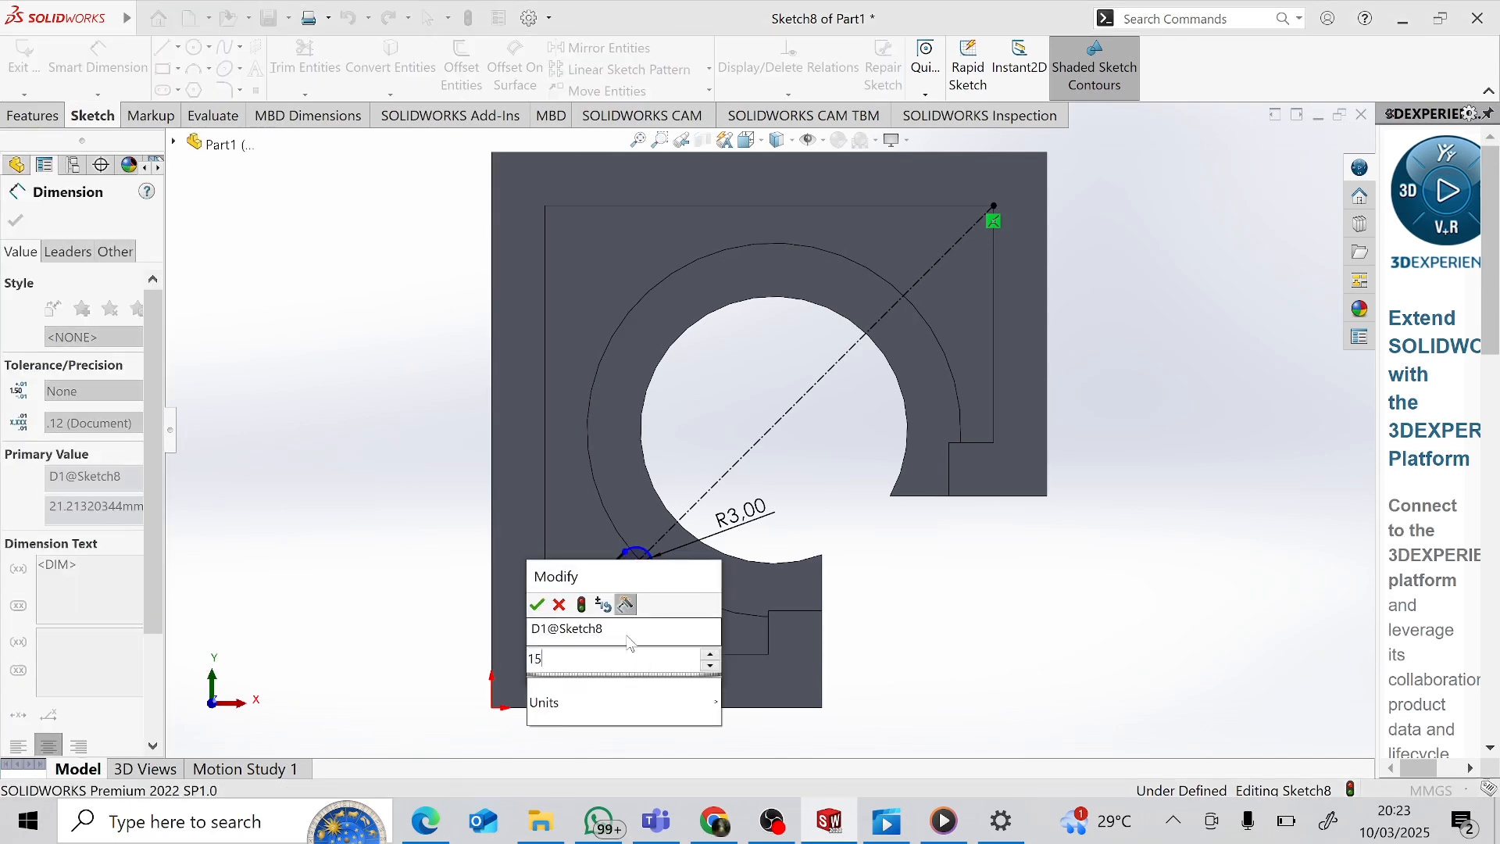
pyautogui.press('Return')
pyautogui.click(15, 222)
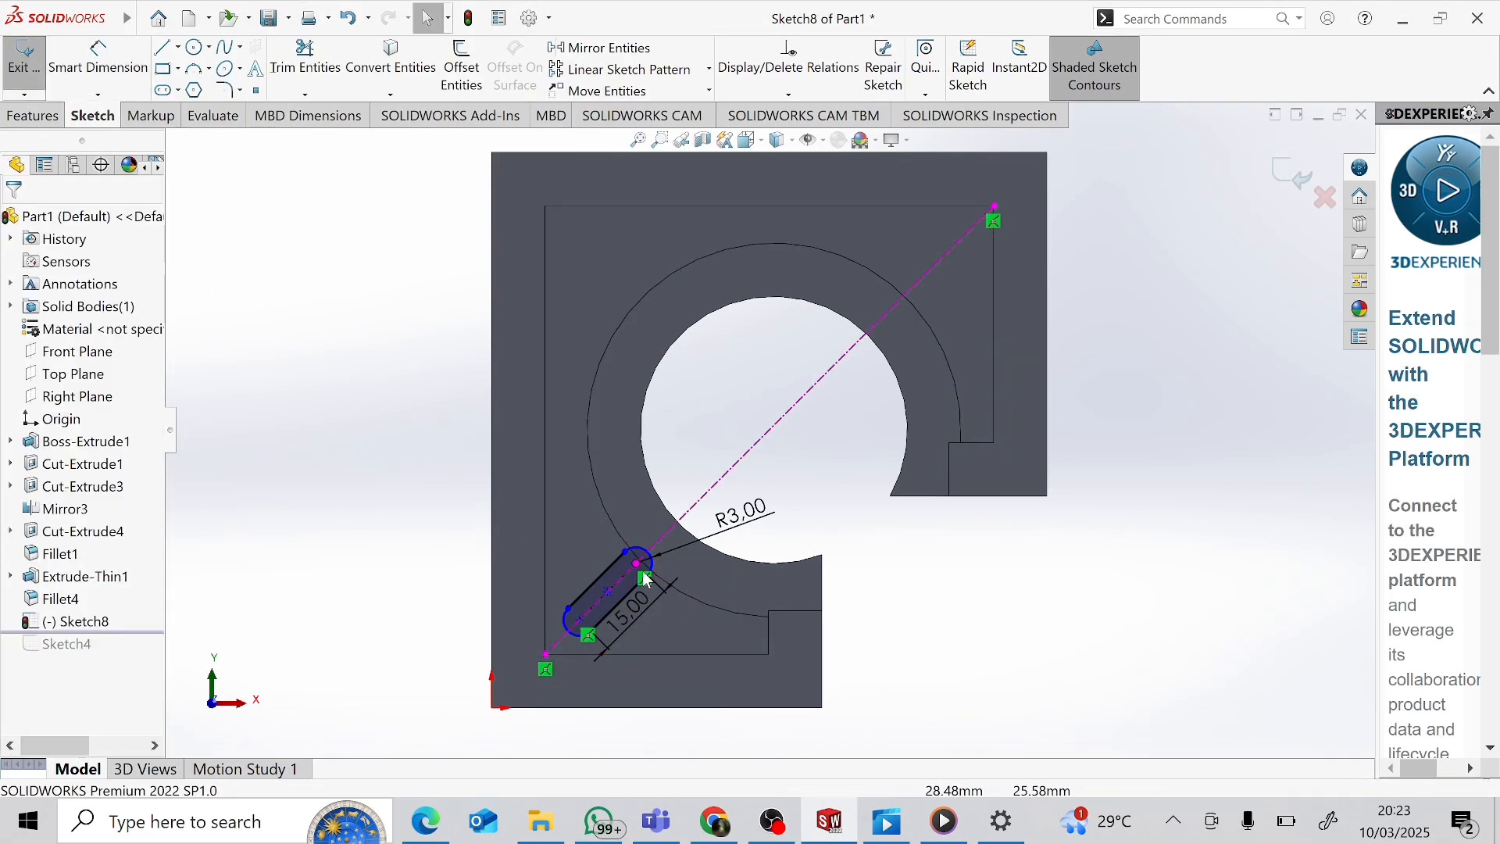
# Step: Delete the relations at both arc centres of the slot that tie them to the diagonal construction line
pyautogui.rightClick(647, 580)
pyautogui.click(664, 739)
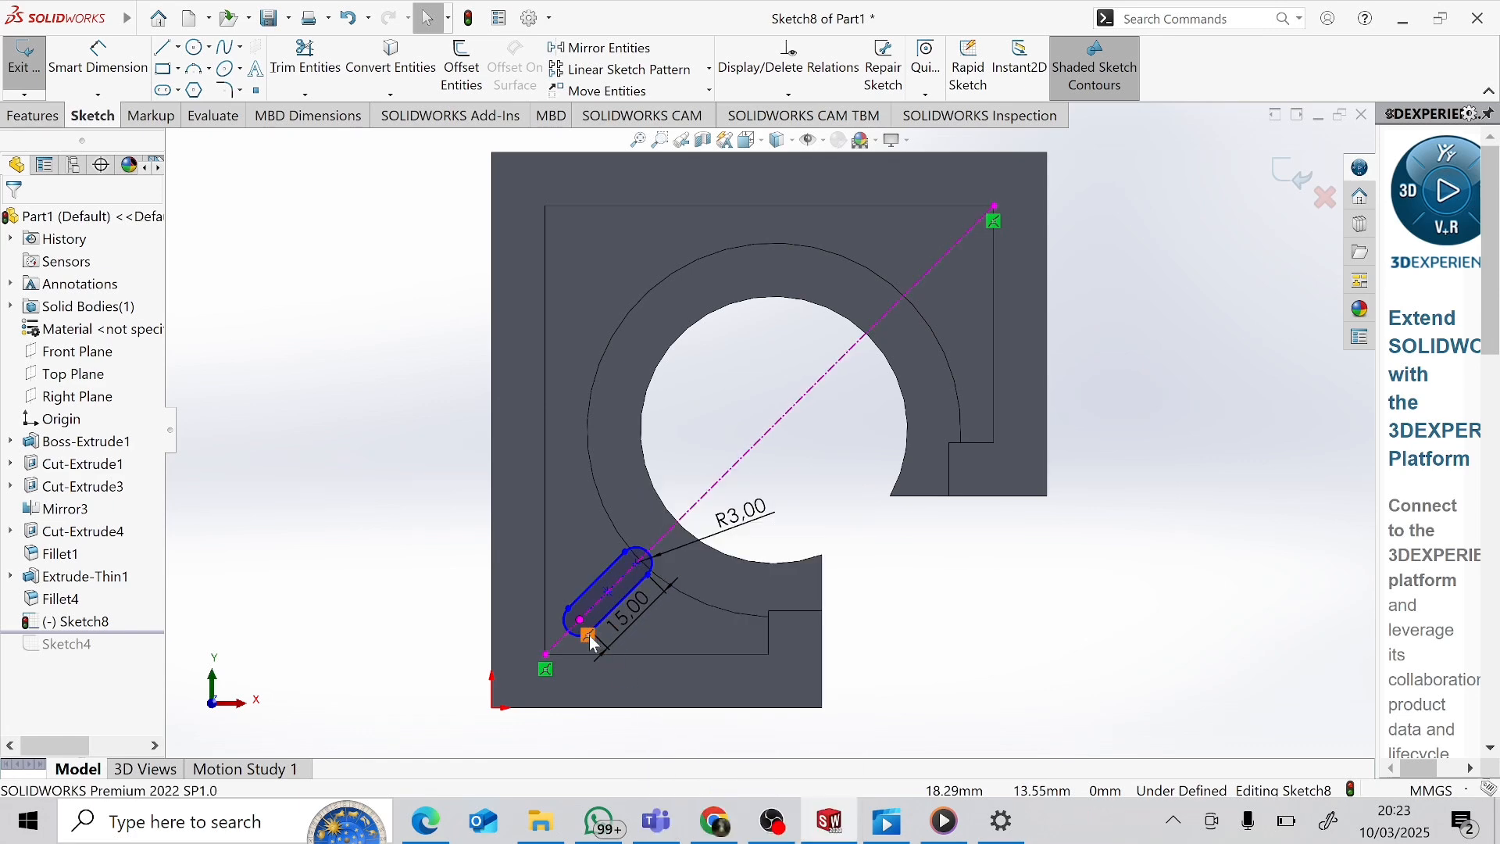
pyautogui.rightClick(590, 636)
pyautogui.click(669, 786)
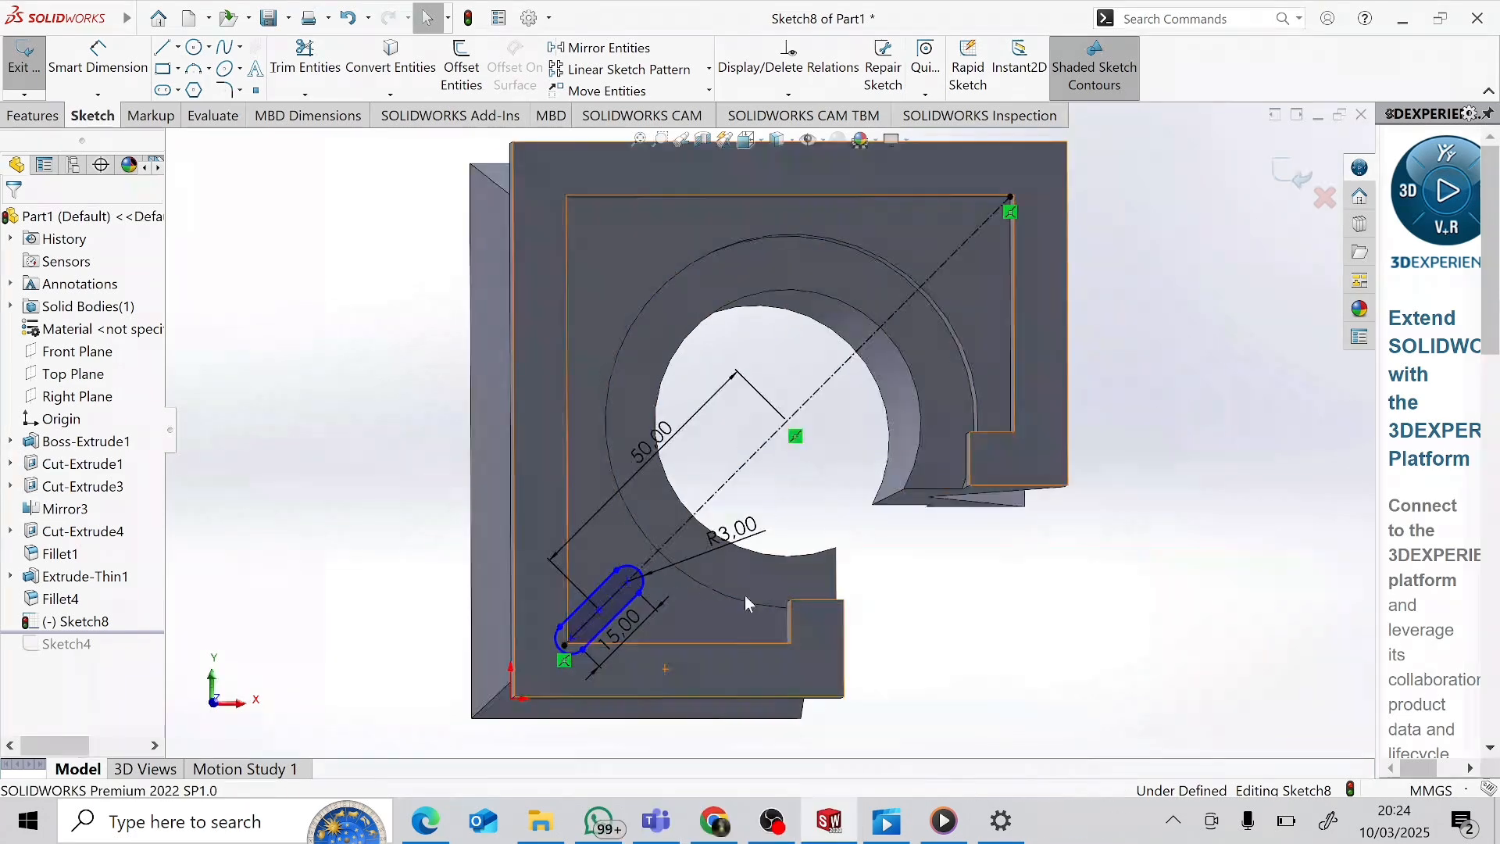
# Step: Delete the 50 mm dimension to the slot and reposition the slot so its midpoint lies on the diagonal construction line
pyautogui.click(730, 379)
pyautogui.press('Delete')
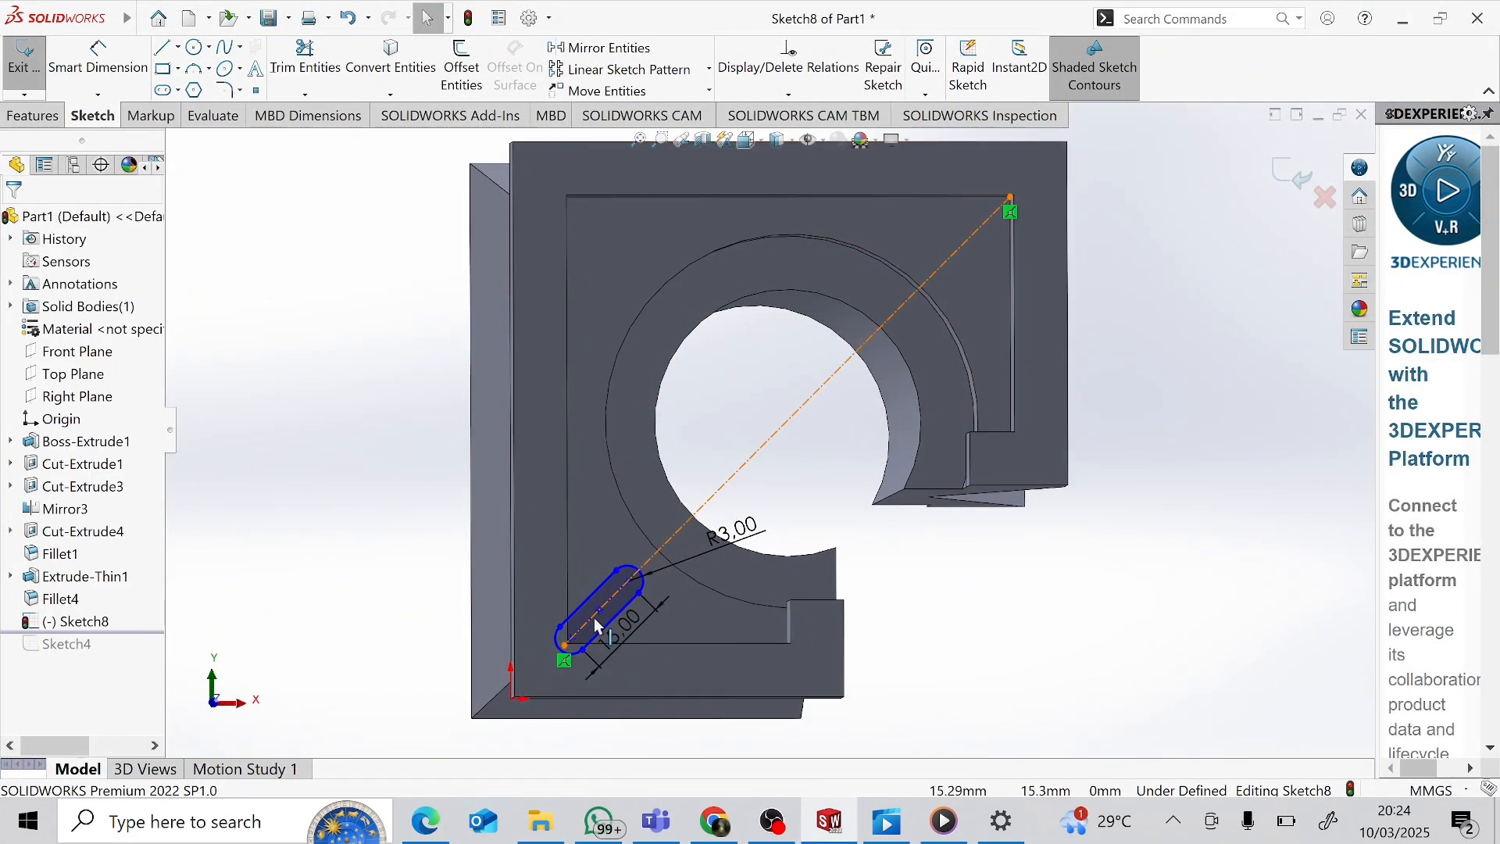
pyautogui.moveTo(604, 621); pyautogui.dragTo(617, 611)
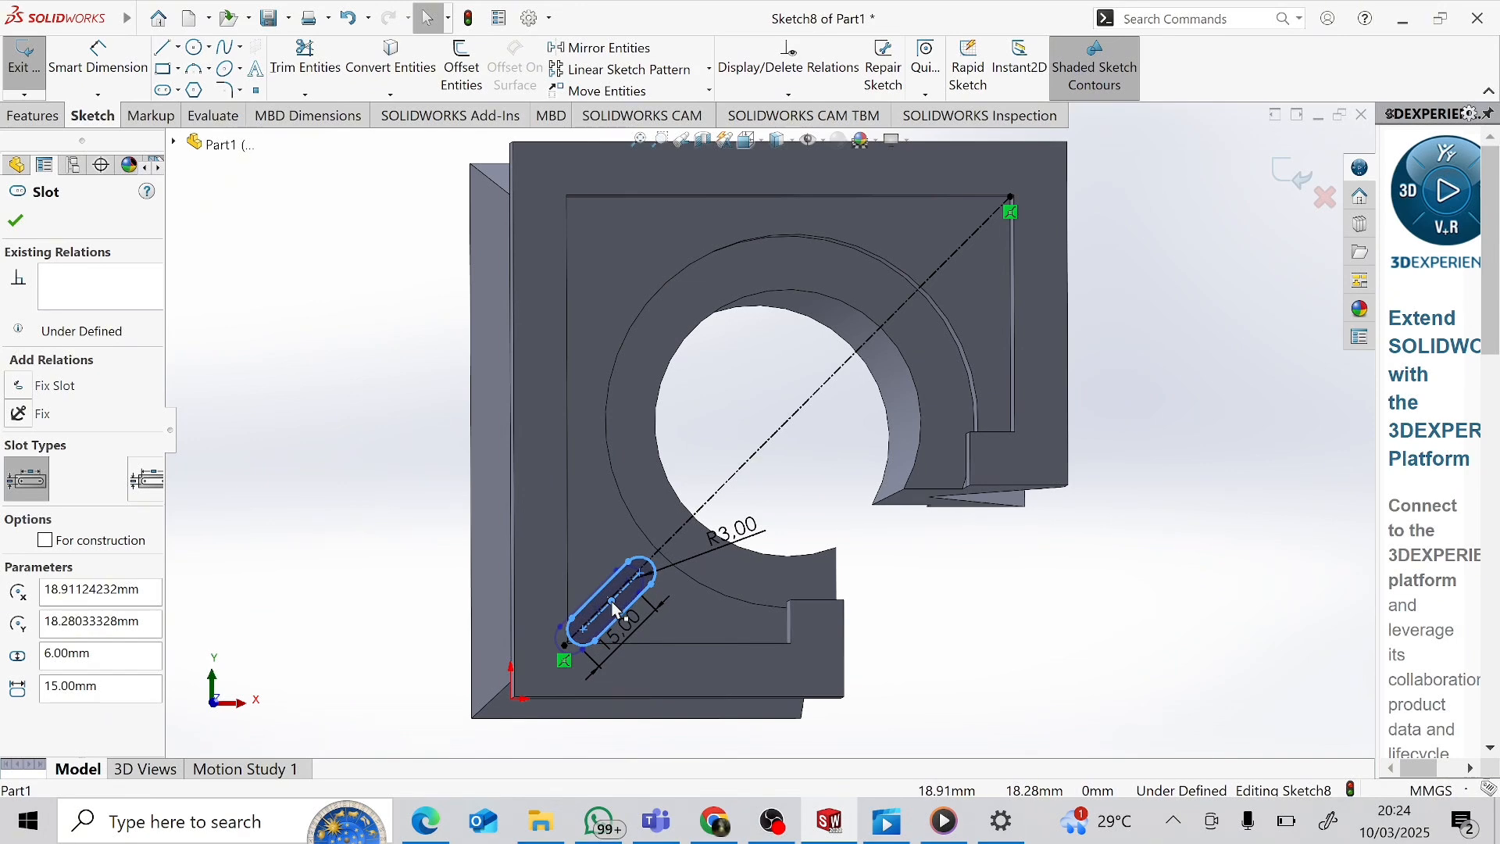
pyautogui.click(614, 597)
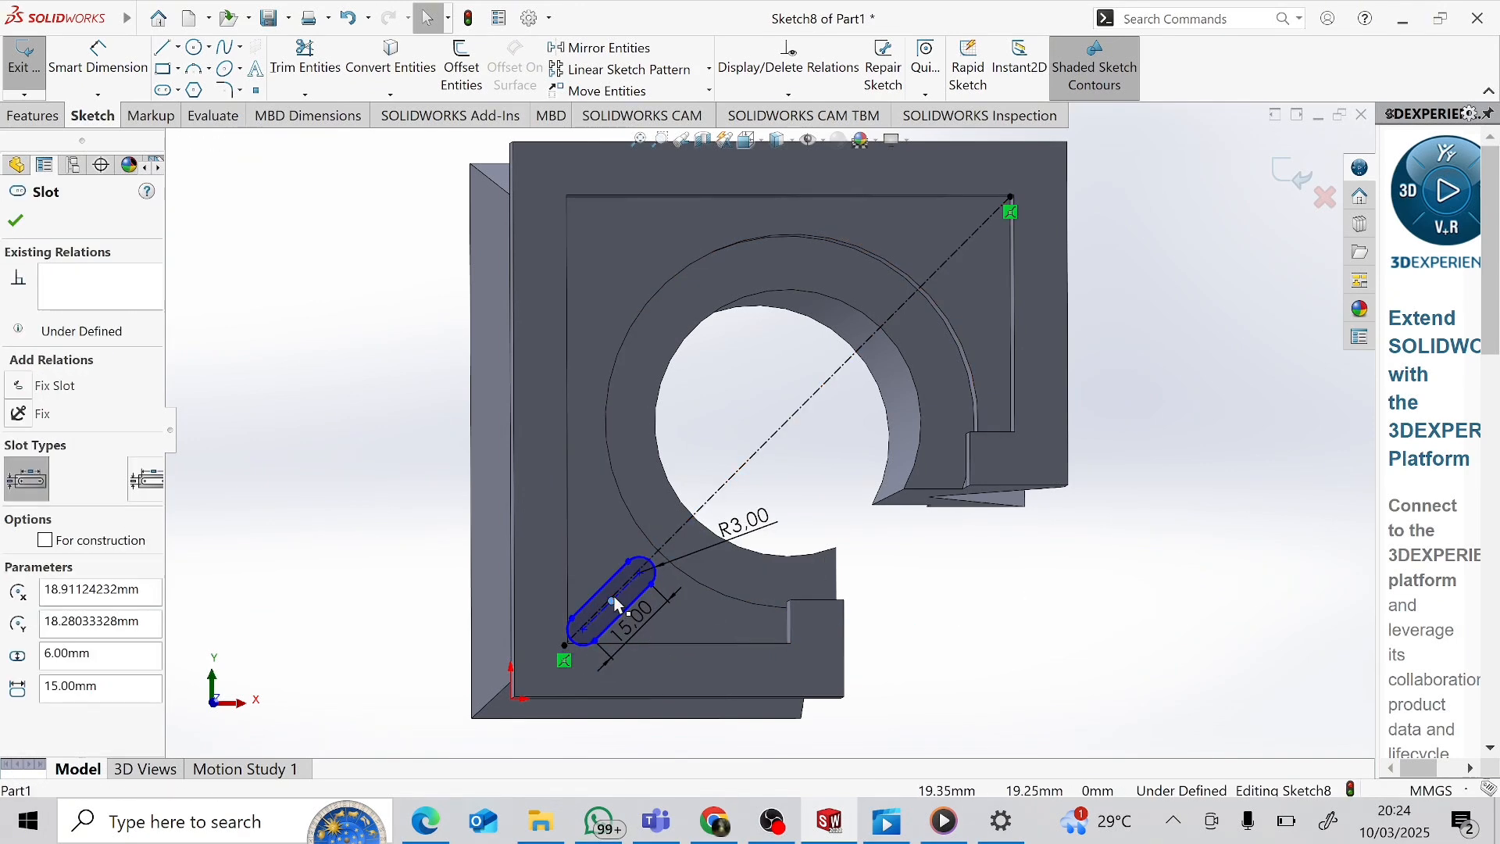
pyautogui.moveTo(614, 597); pyautogui.dragTo(606, 611)
# Step: Circular-pattern the slot around the bore edge as 4 equally spaced instances over 360°, then delete the copy in the cut-away corner
pyautogui.moveTo(1016, 547); pyautogui.dragTo(922, 555, button='middle')
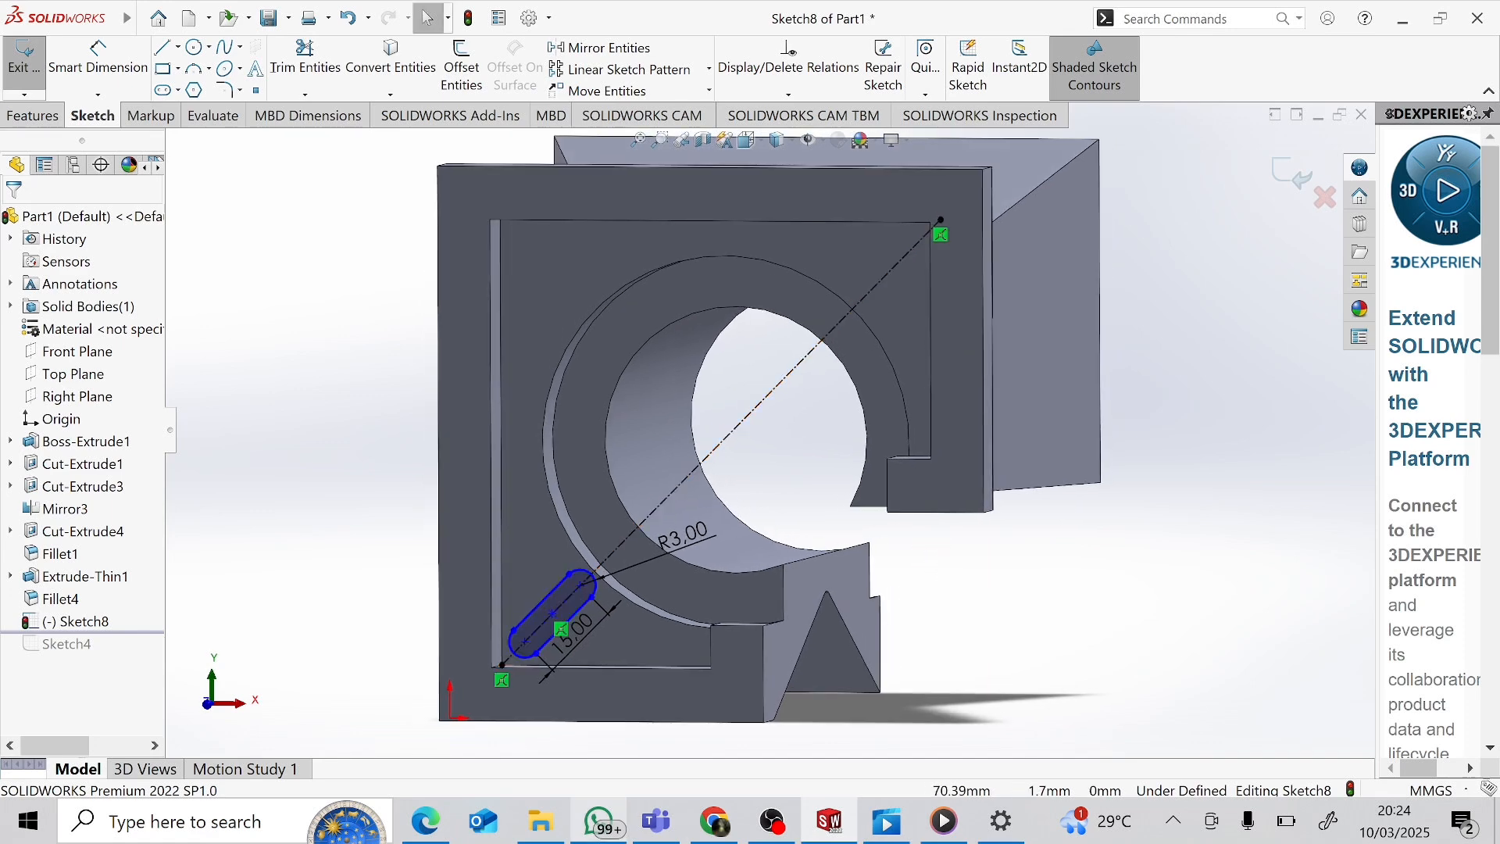
pyautogui.click(562, 597)
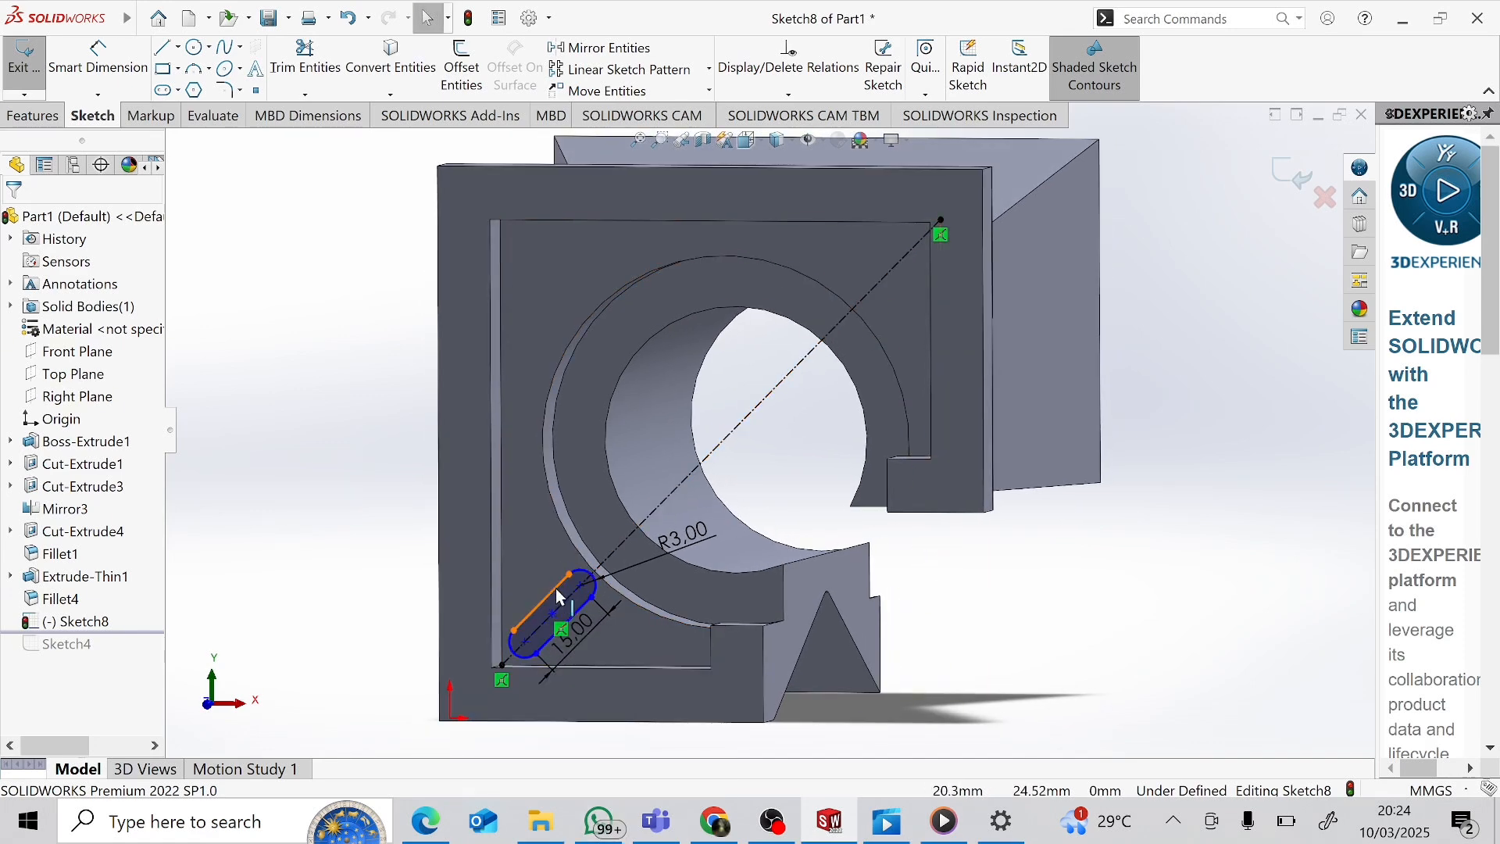
pyautogui.click(710, 69)
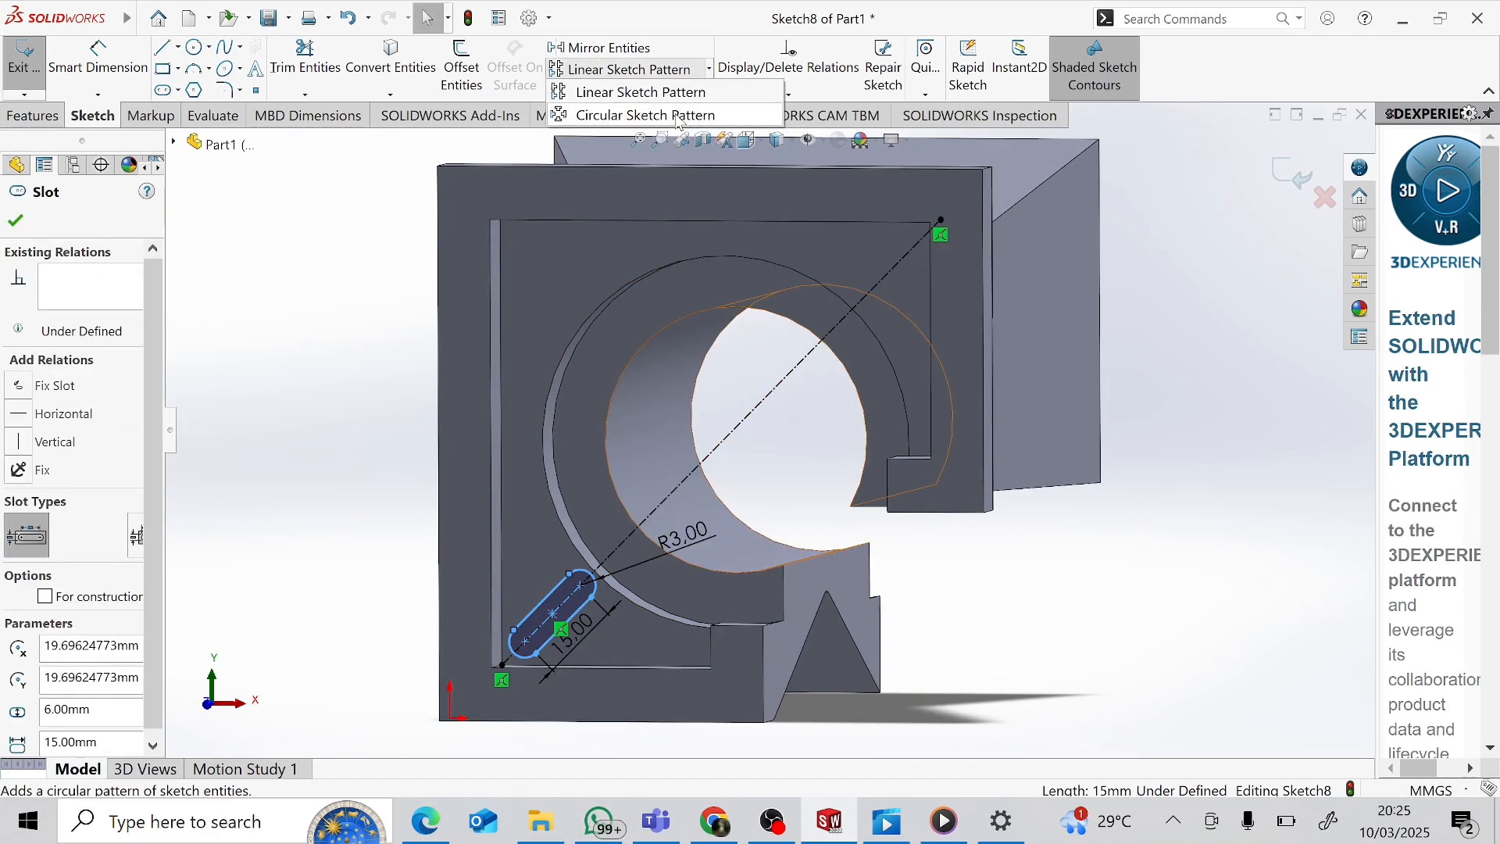
pyautogui.click(625, 110)
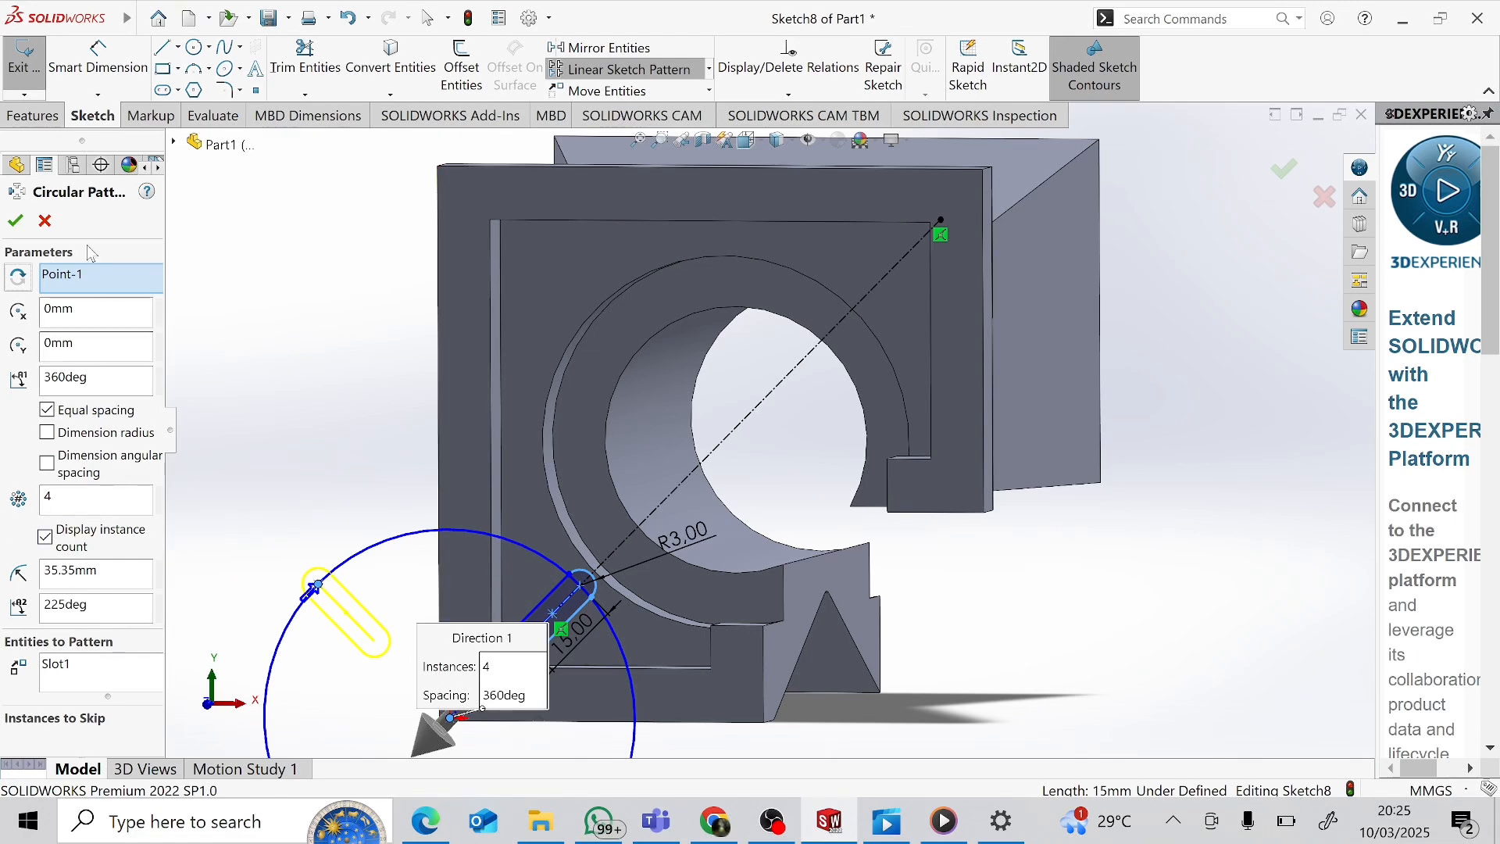
pyautogui.rightClick(100, 275)
pyautogui.click(149, 315)
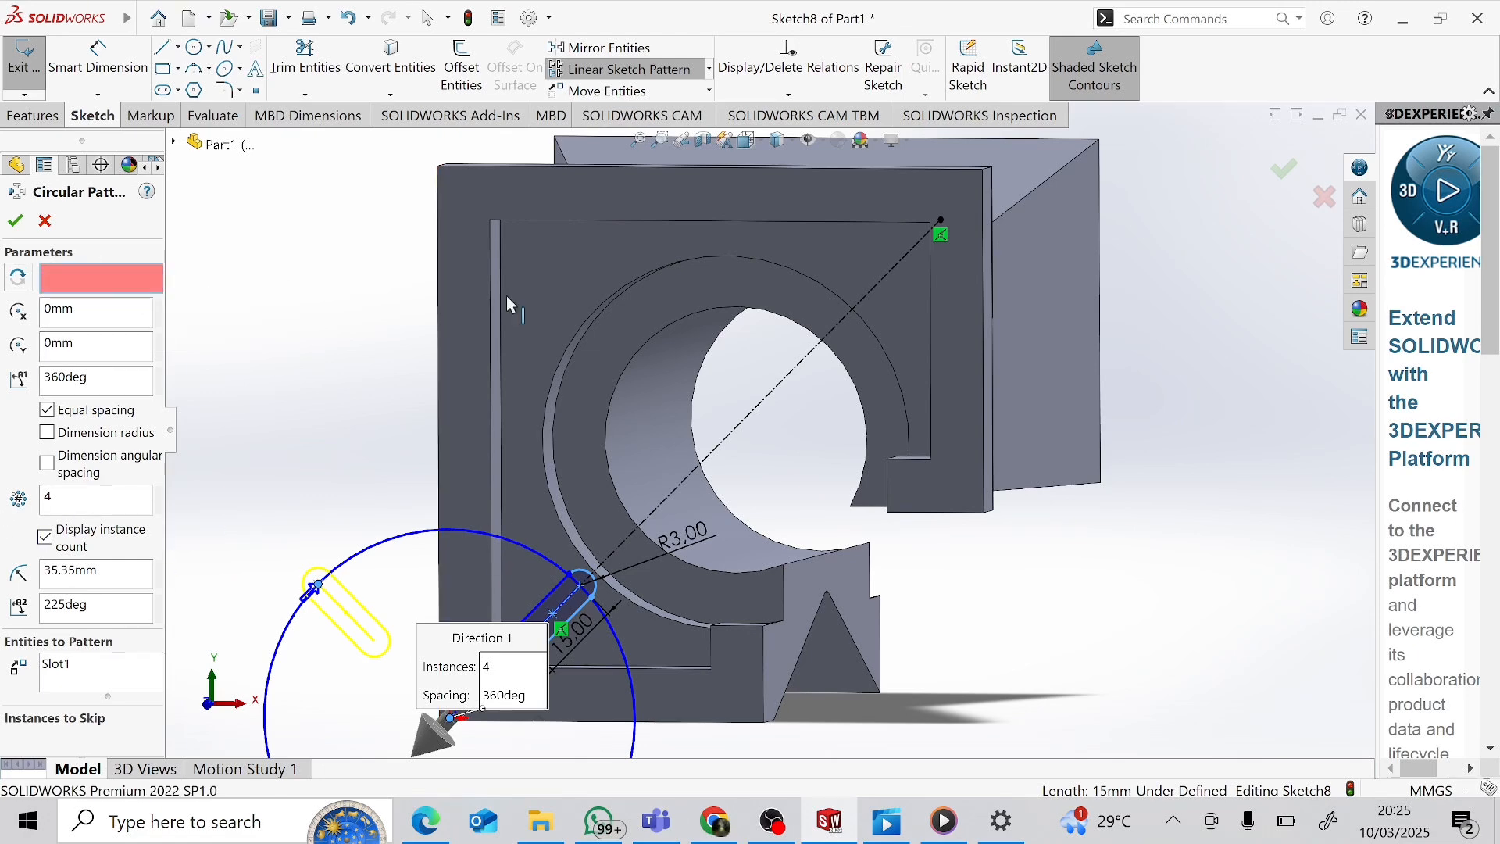
pyautogui.click(634, 408)
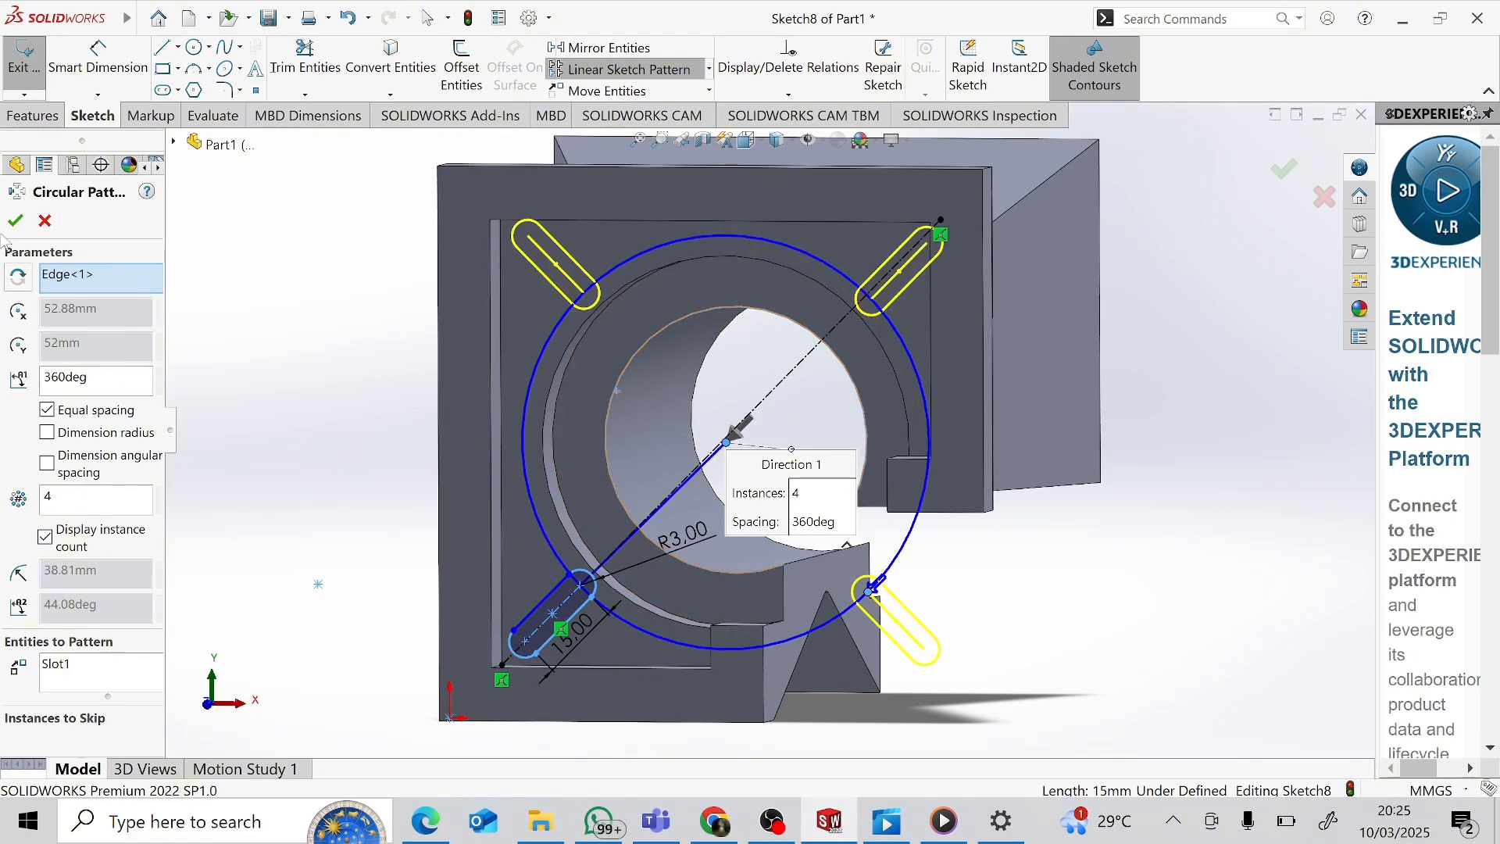
pyautogui.click(15, 220)
pyautogui.click(924, 641)
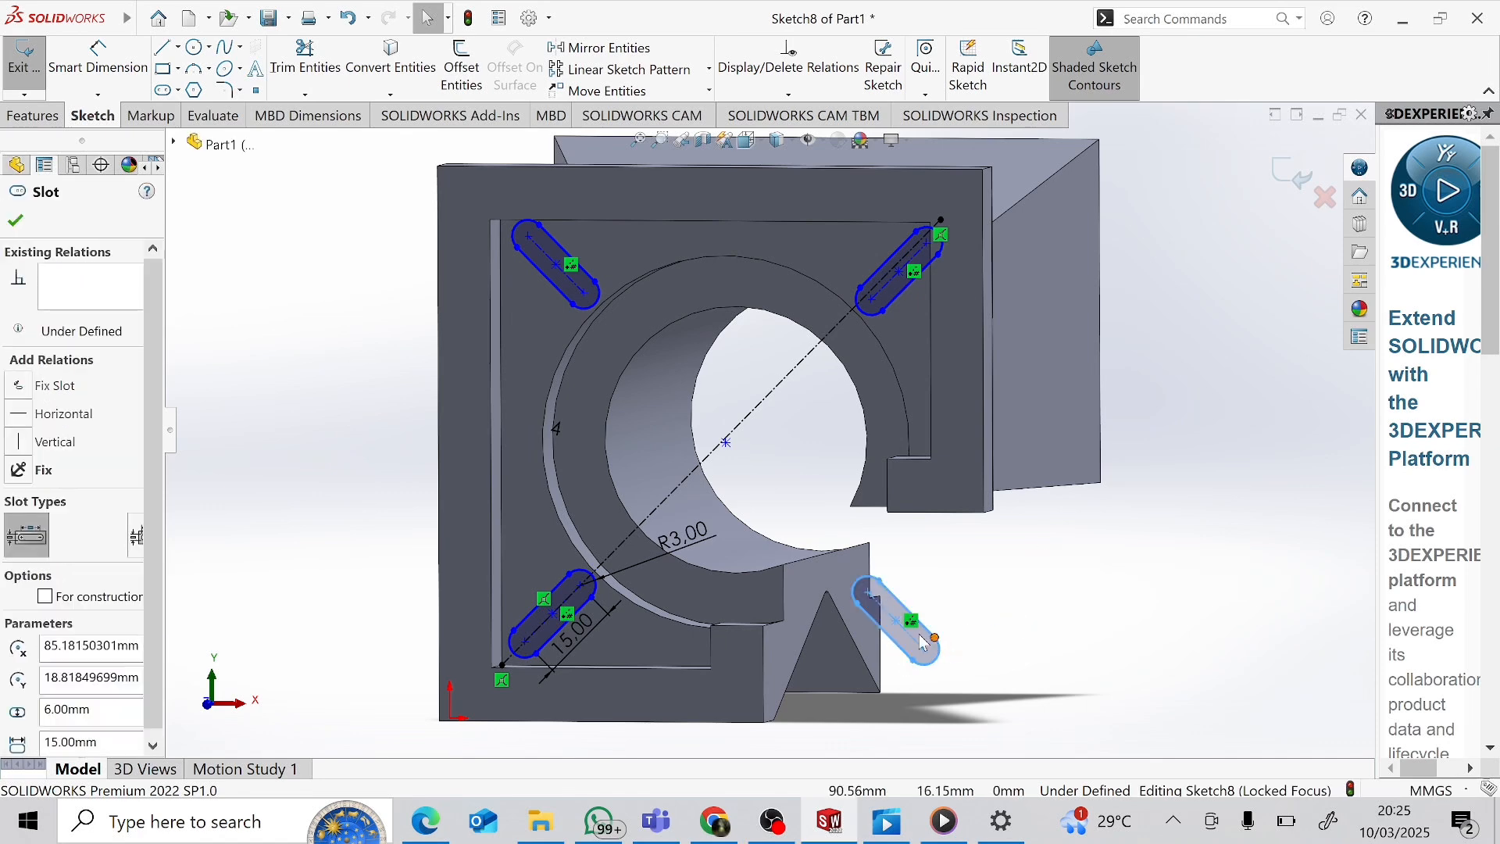
pyautogui.press('Delete')
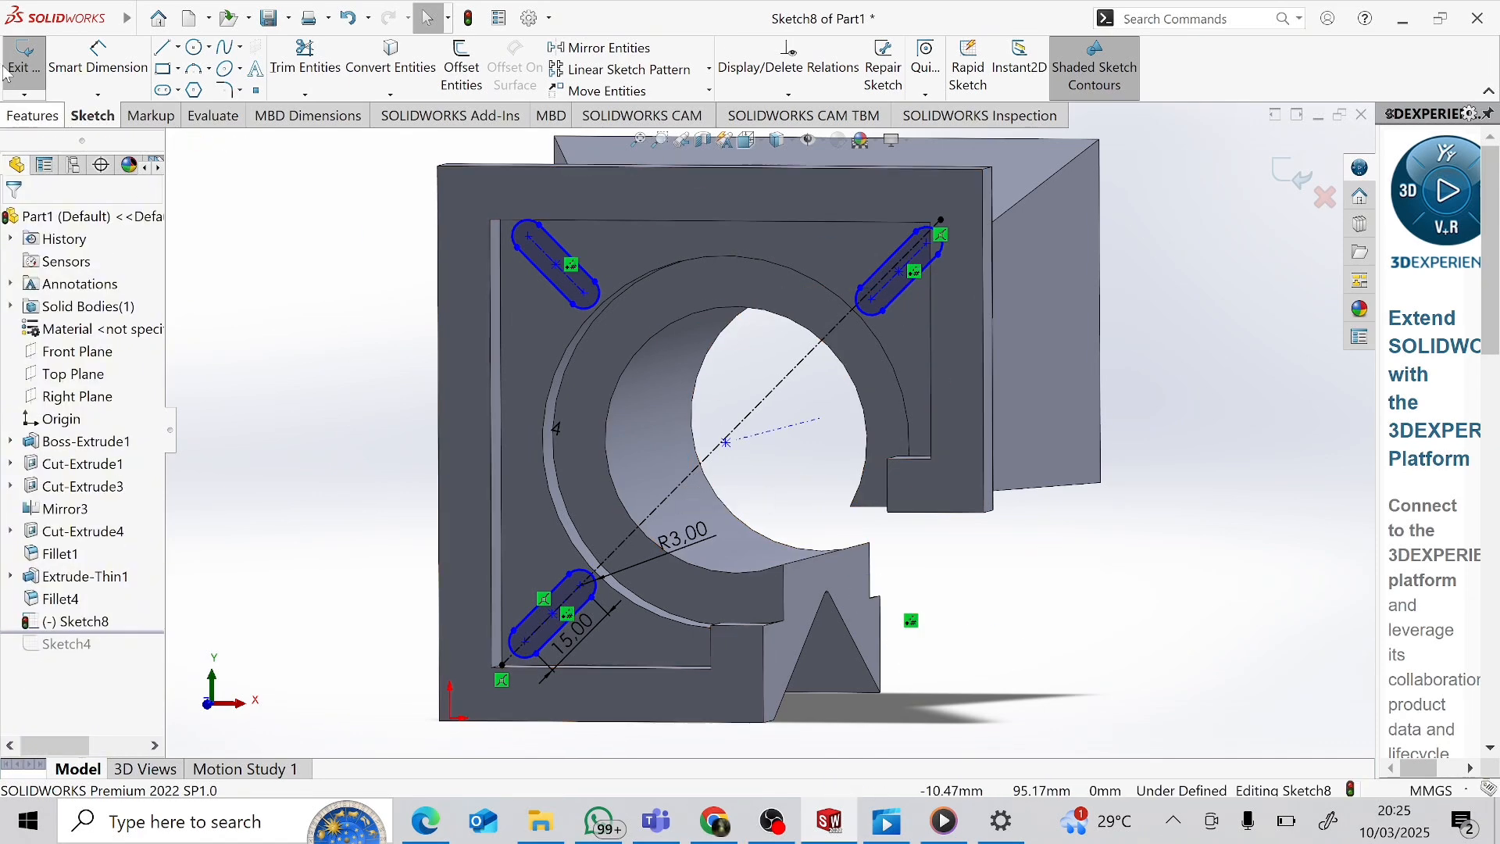
# Step: Cut the three sketched slots into the recessed end face with a blind depth of 10 mm
pyautogui.click(41, 119)
pyautogui.click(302, 66)
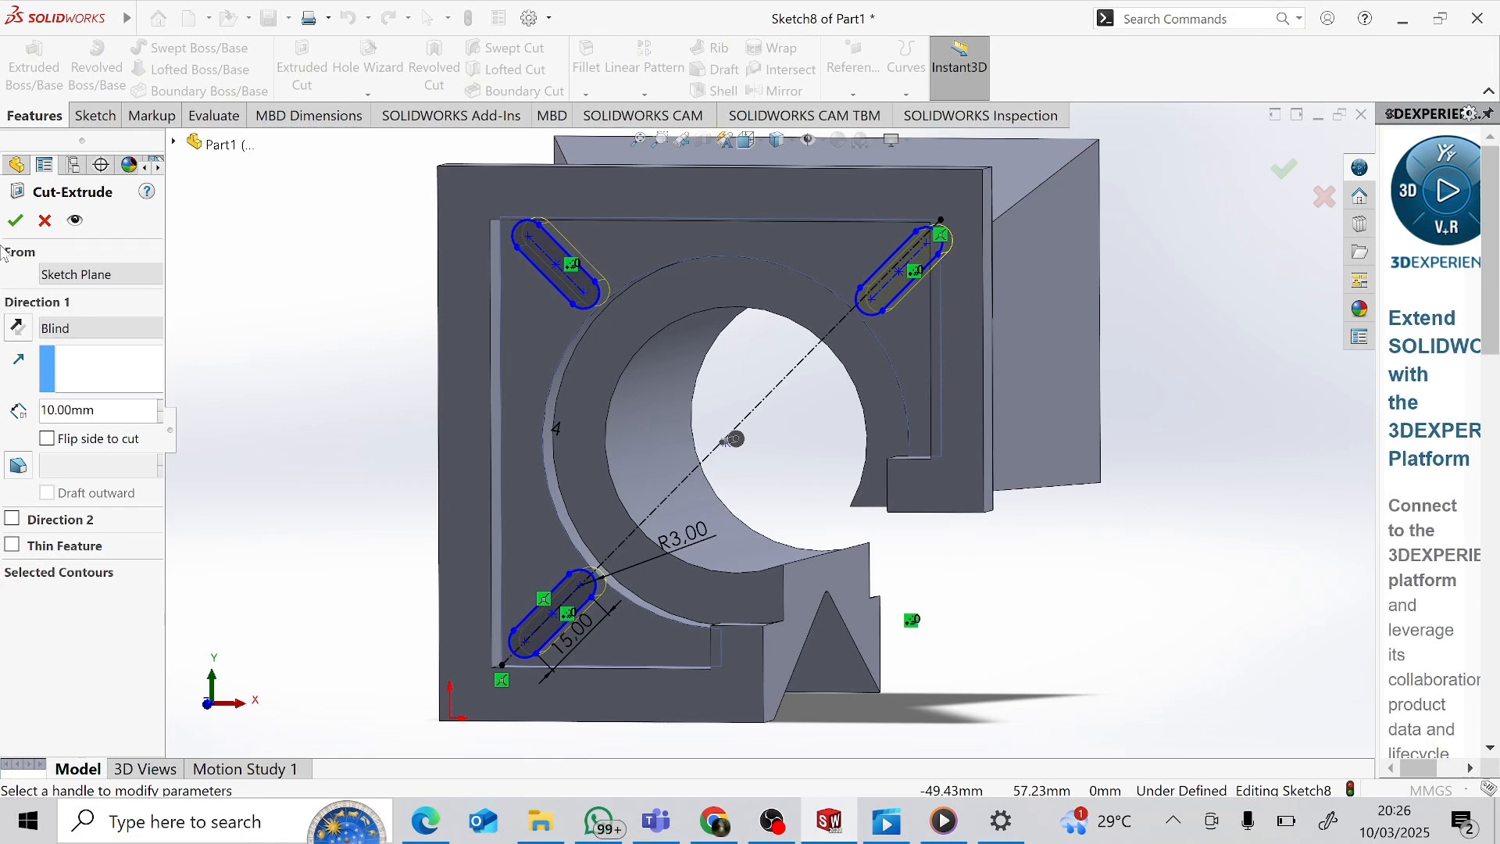
pyautogui.press('Return')
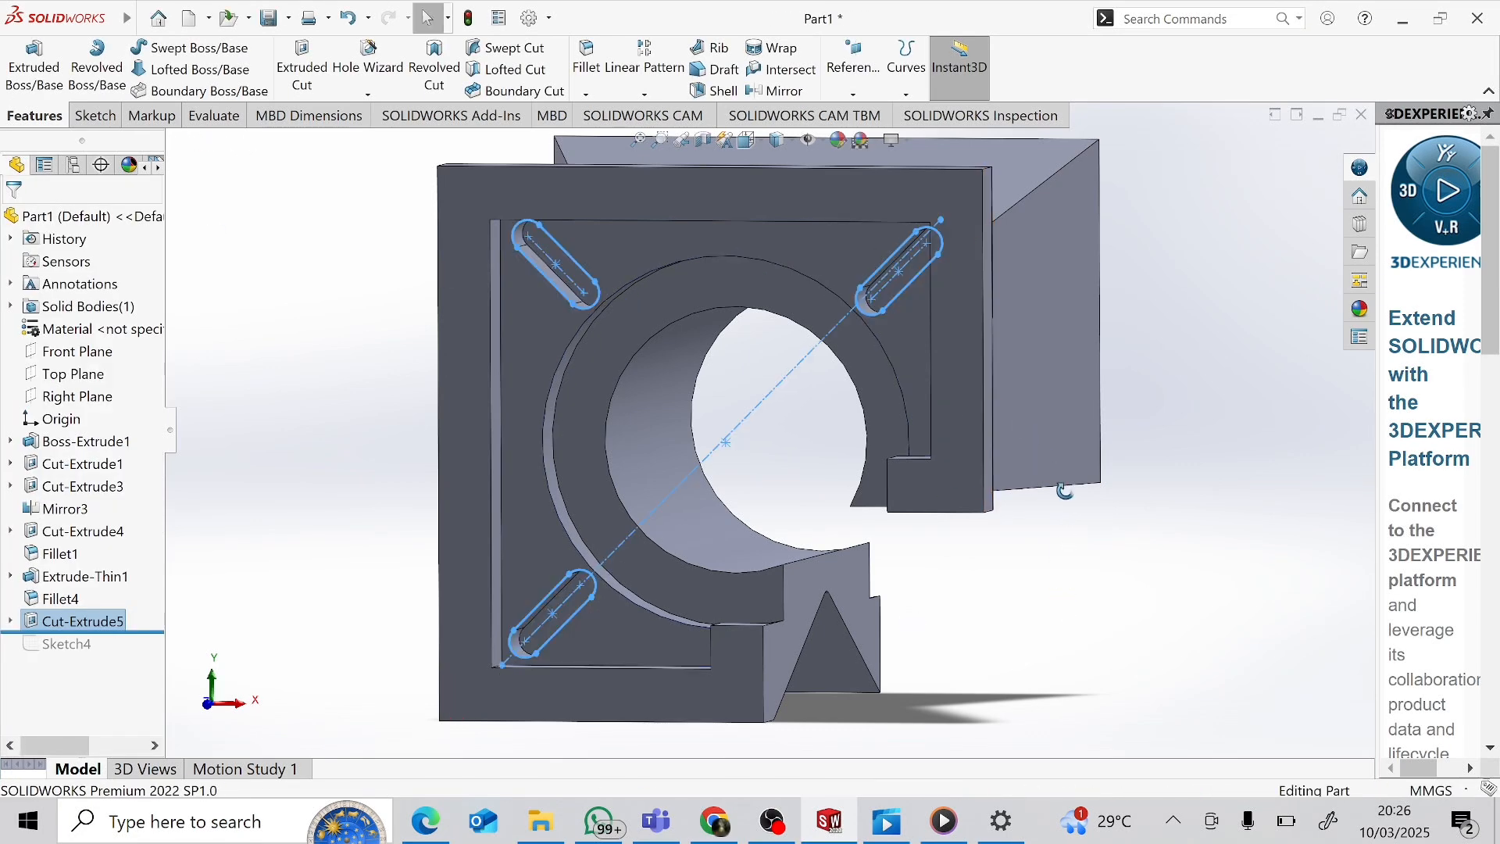
# Step: Apply a light magenta colour from the standard palette to the whole part
pyautogui.moveTo(1064, 492); pyautogui.dragTo(1178, 266, button='middle')
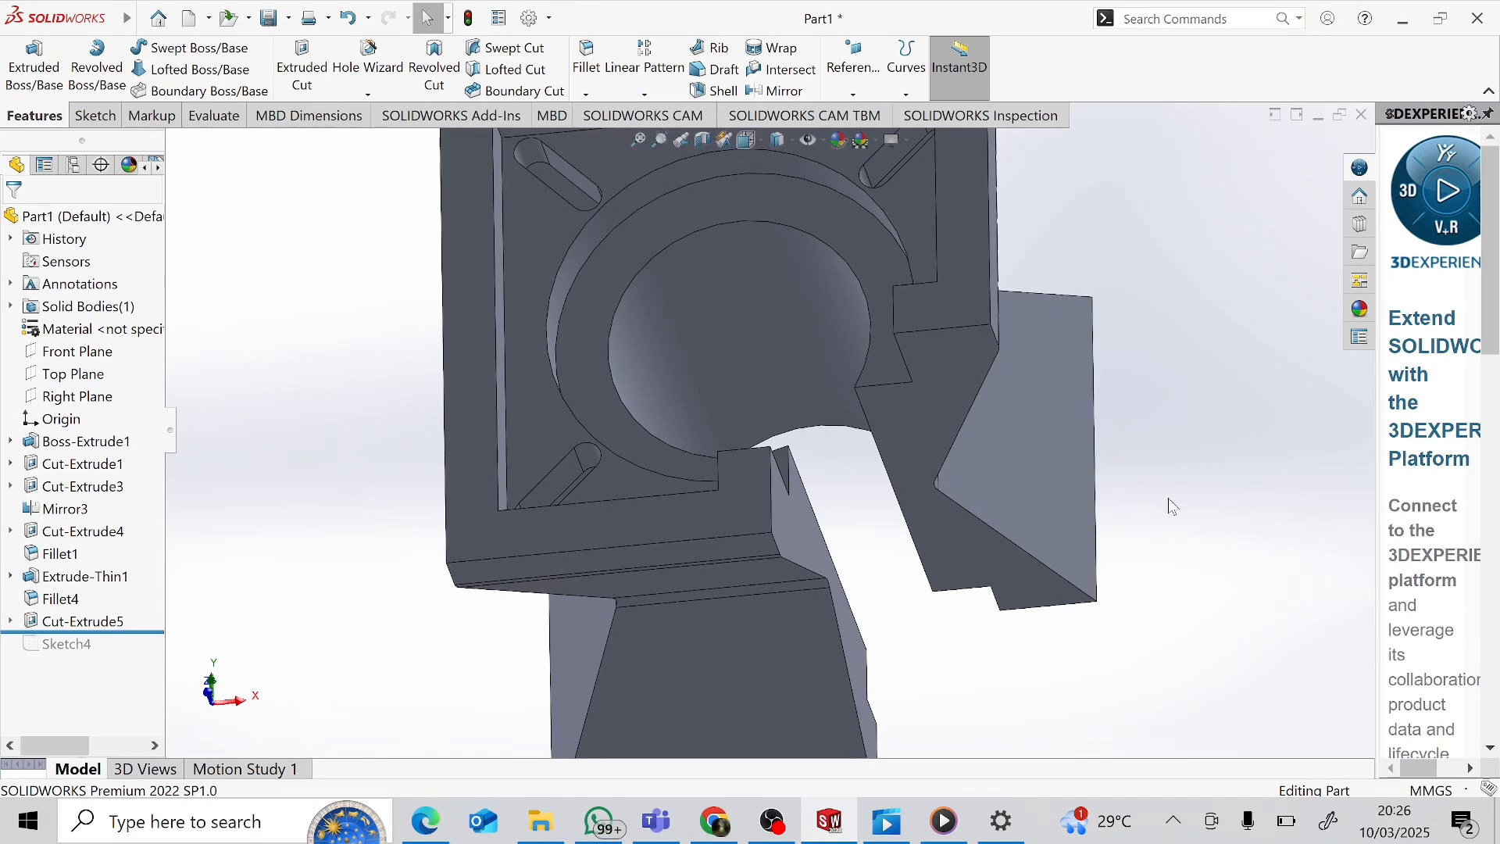
pyautogui.moveTo(1166, 552); pyautogui.dragTo(1135, 442, button='middle')
pyautogui.scroll(5, 1135, 444)
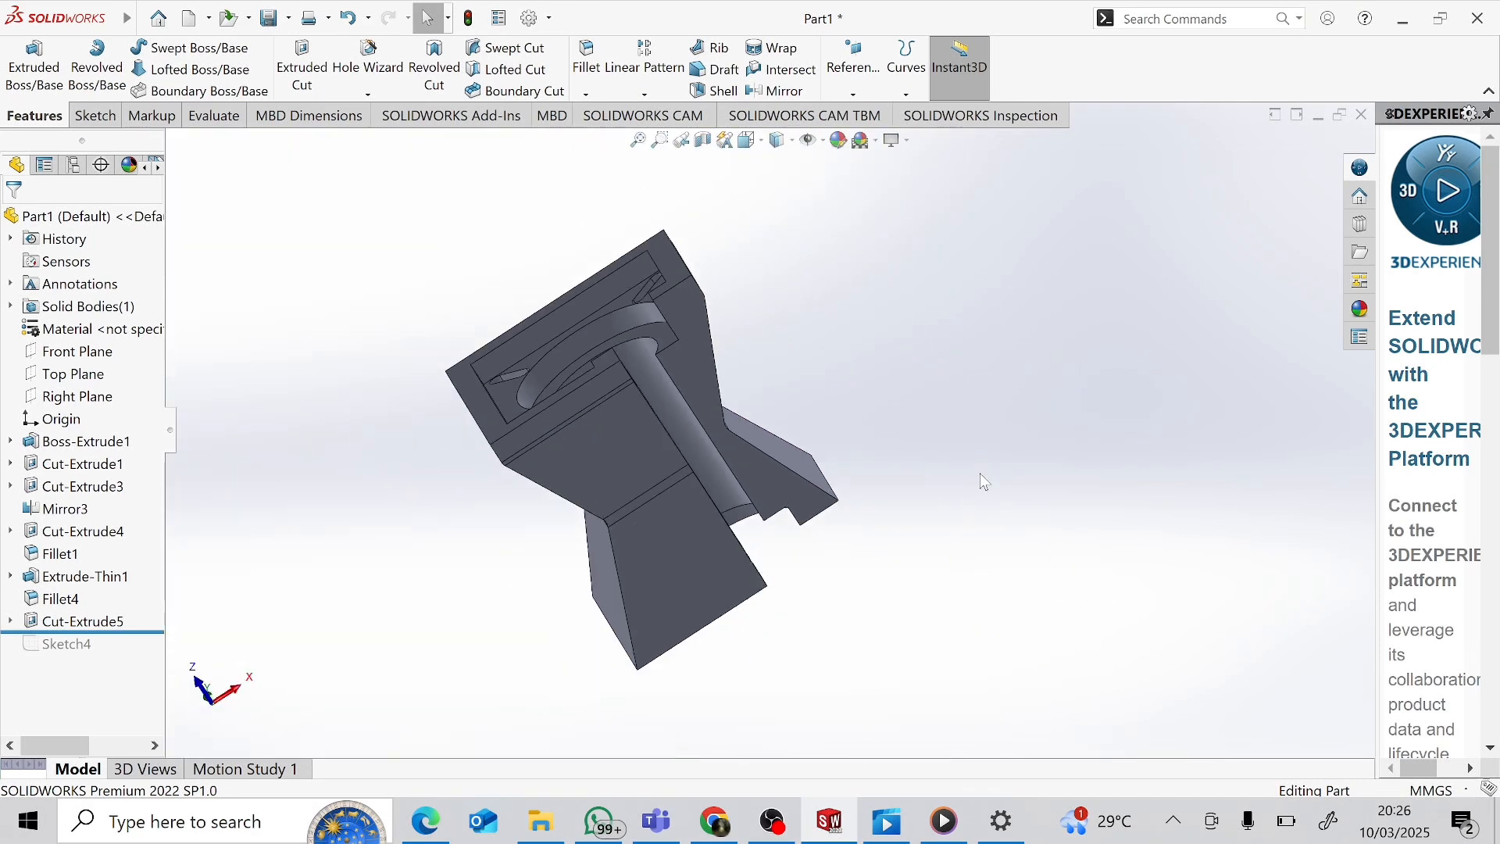
pyautogui.moveTo(837, 552); pyautogui.dragTo(916, 290, button='middle')
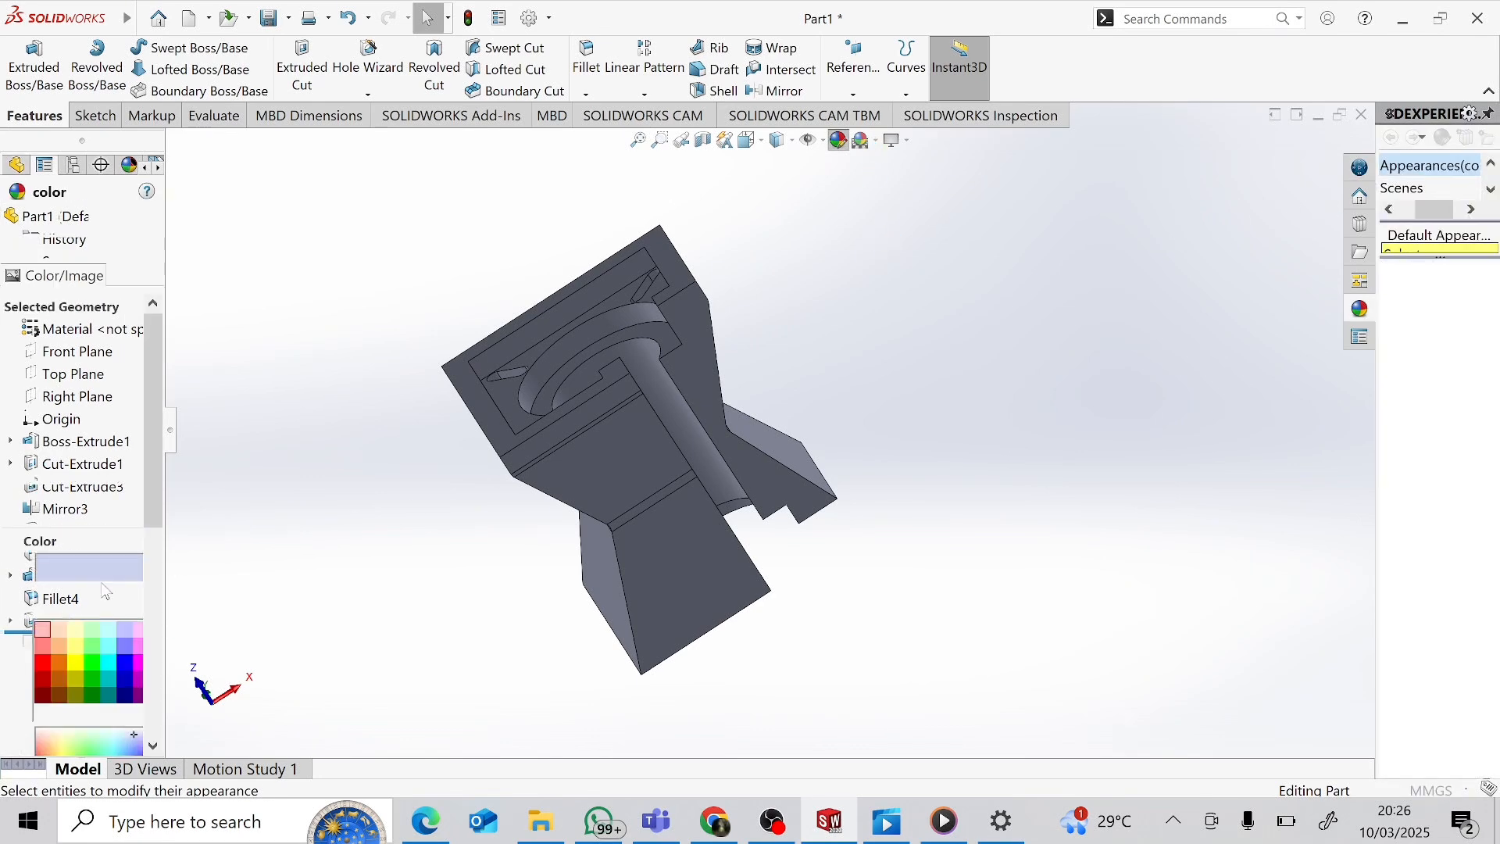
pyautogui.click(141, 657)
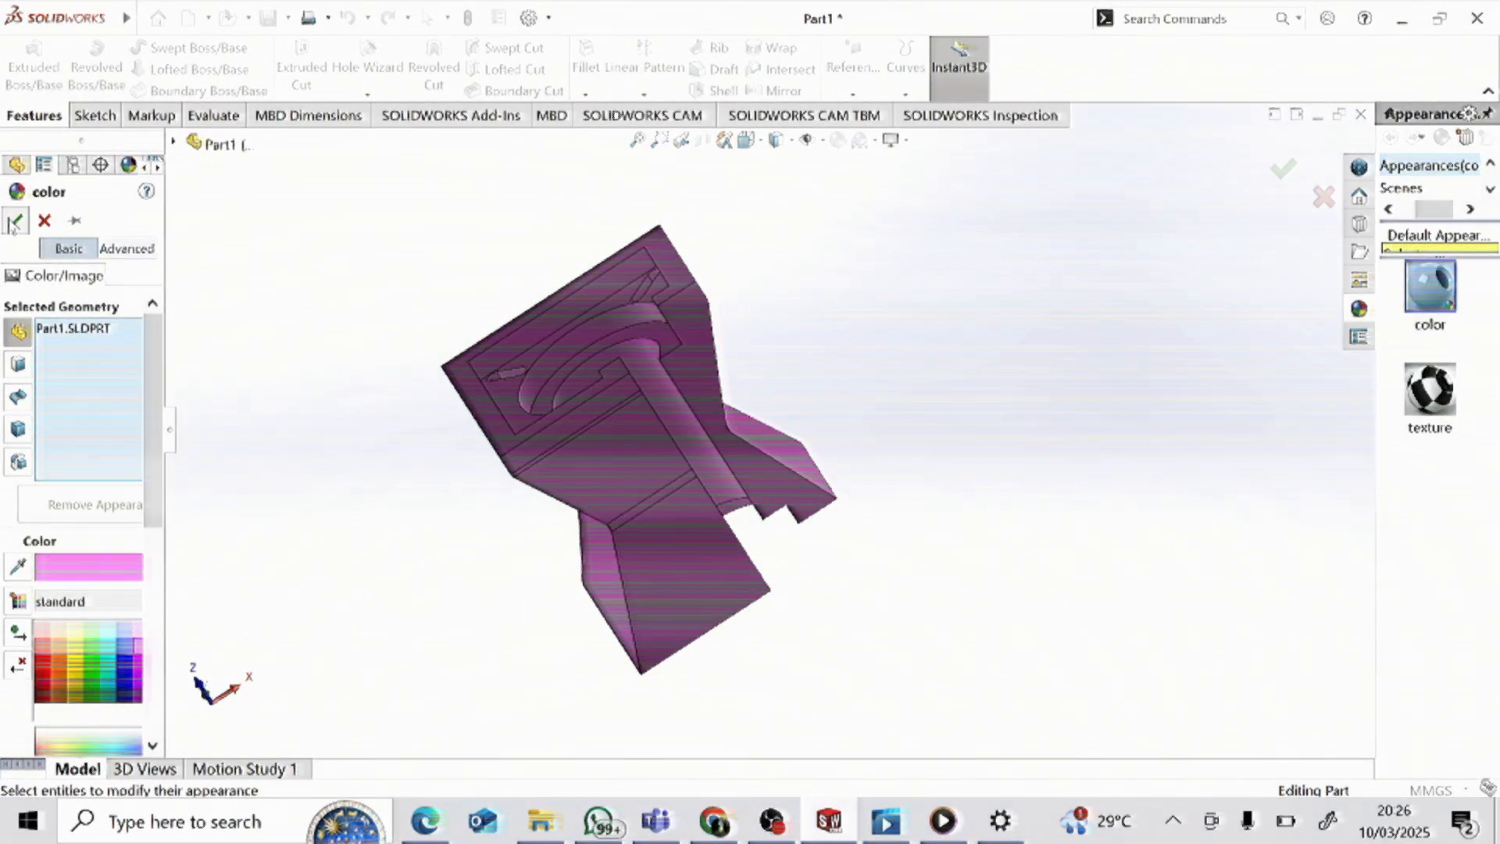